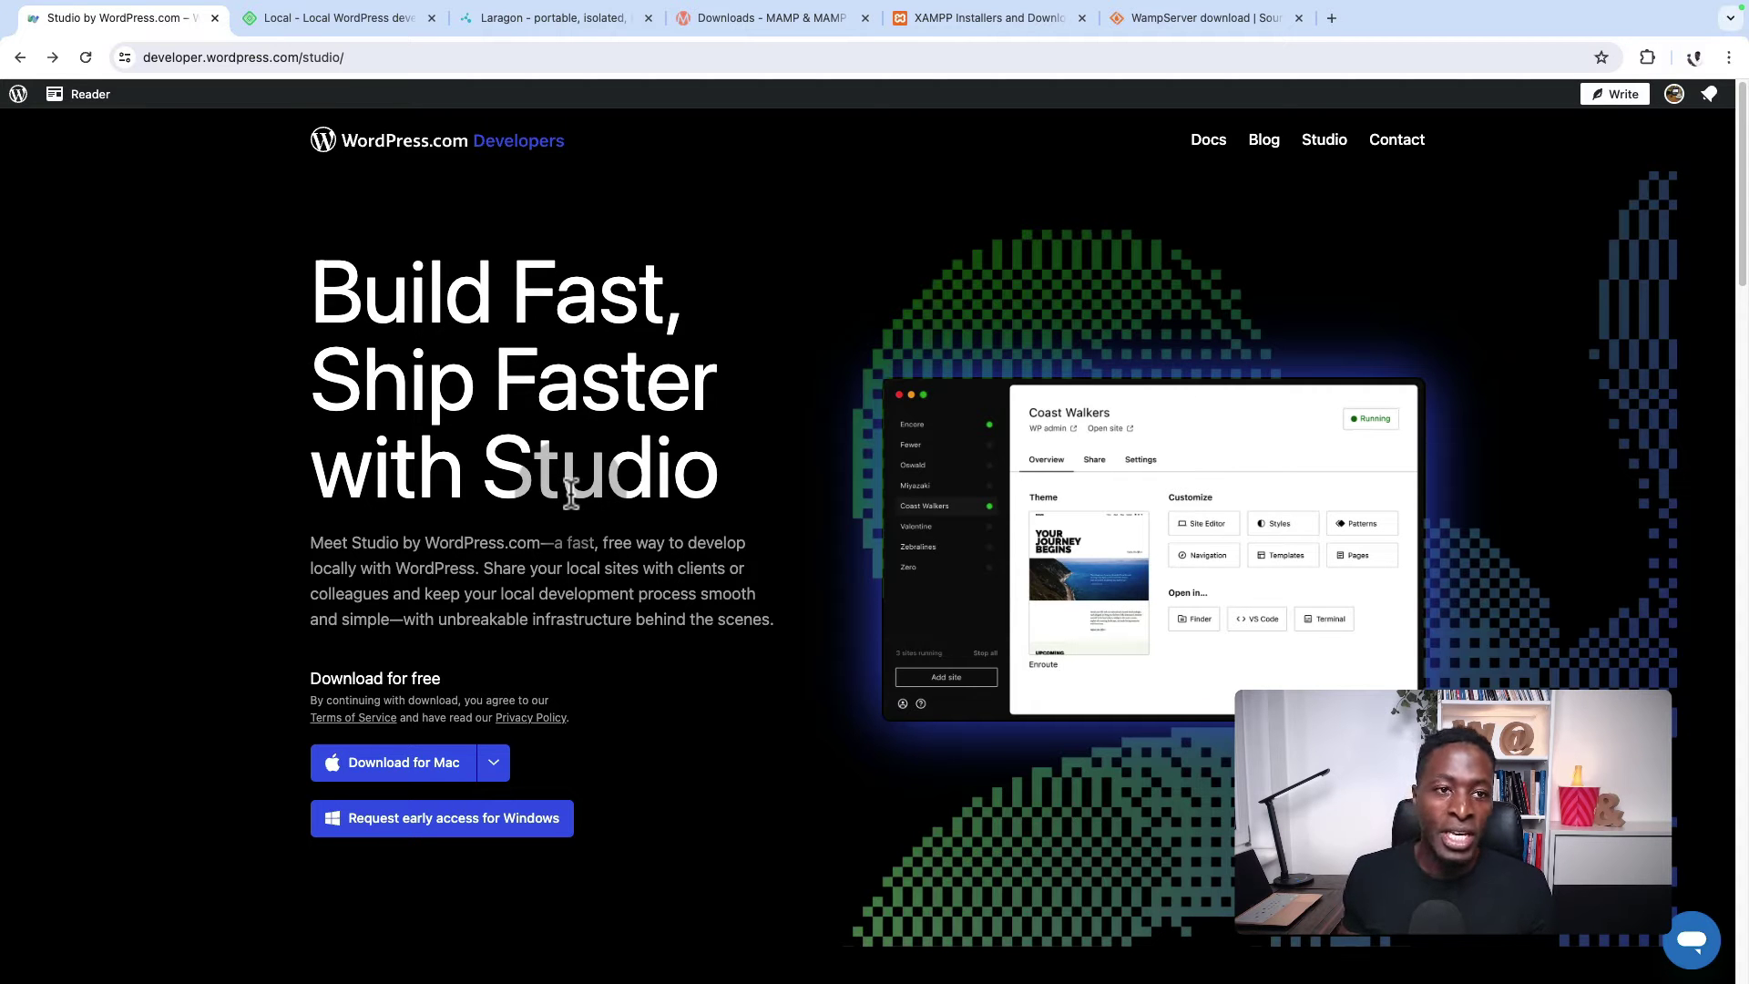
Look over the Local, Laragon, MAMP, XAMPP and WampServer sites, then return to the Studio page.
click(343, 18)
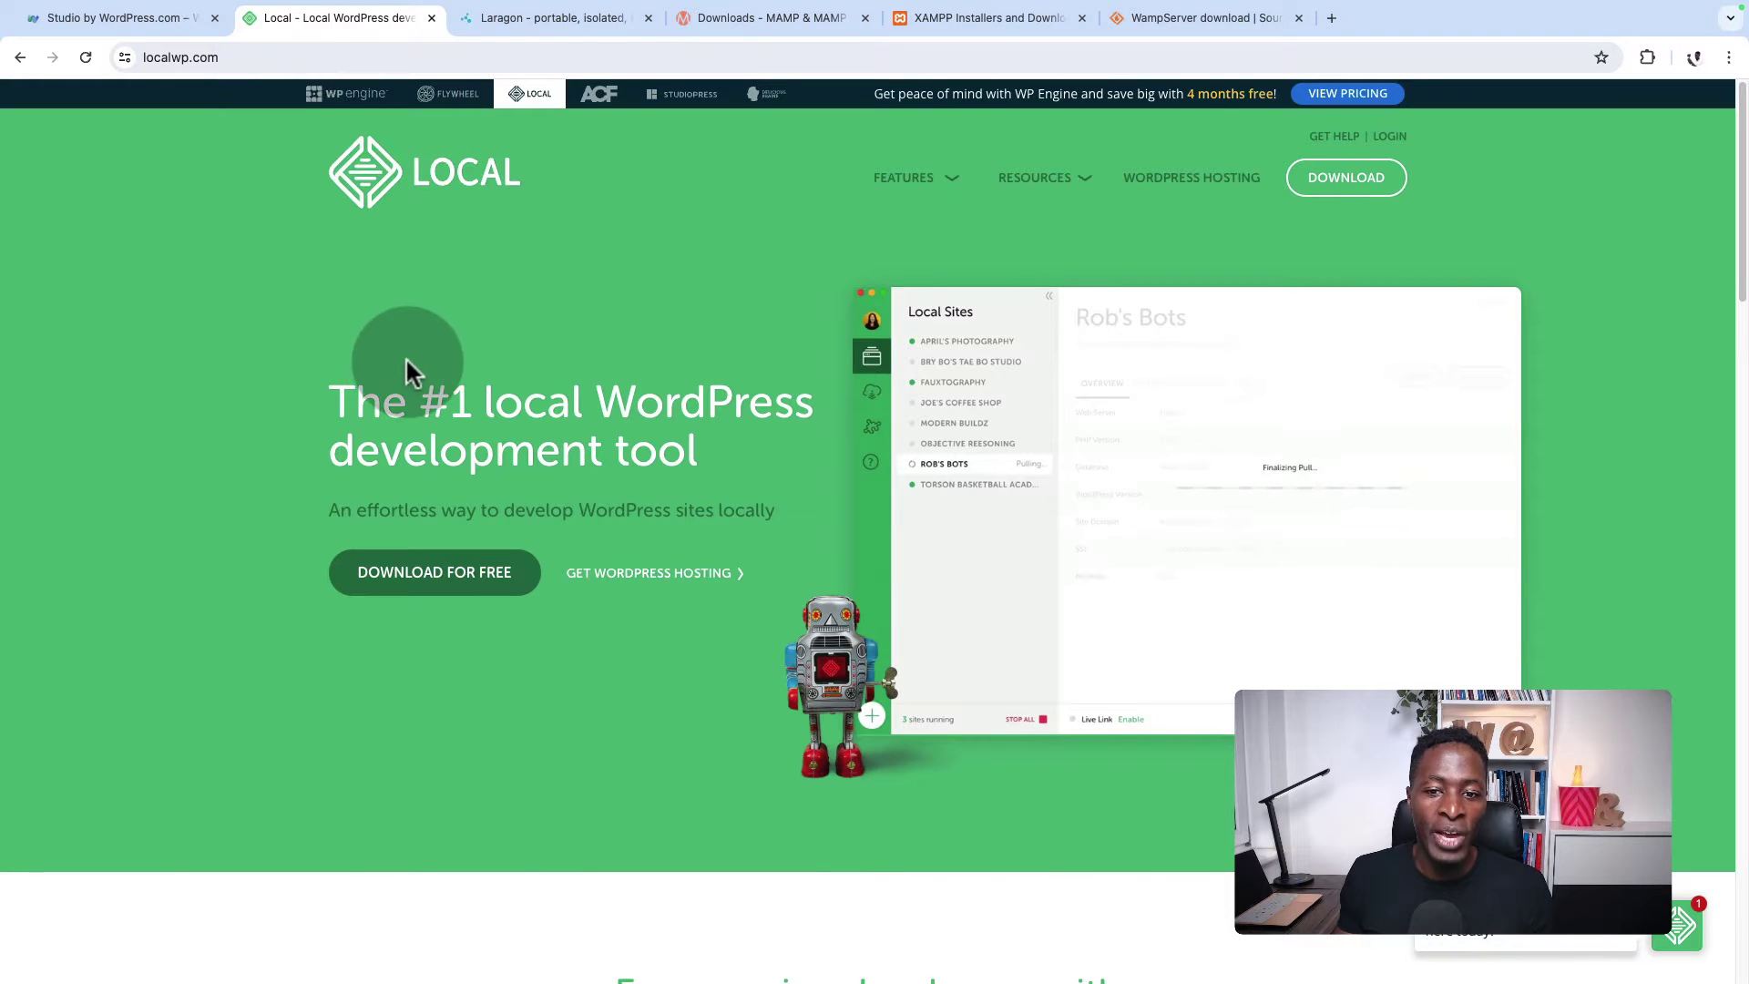
scroll(407, 357, down, 1)
click(511, 17)
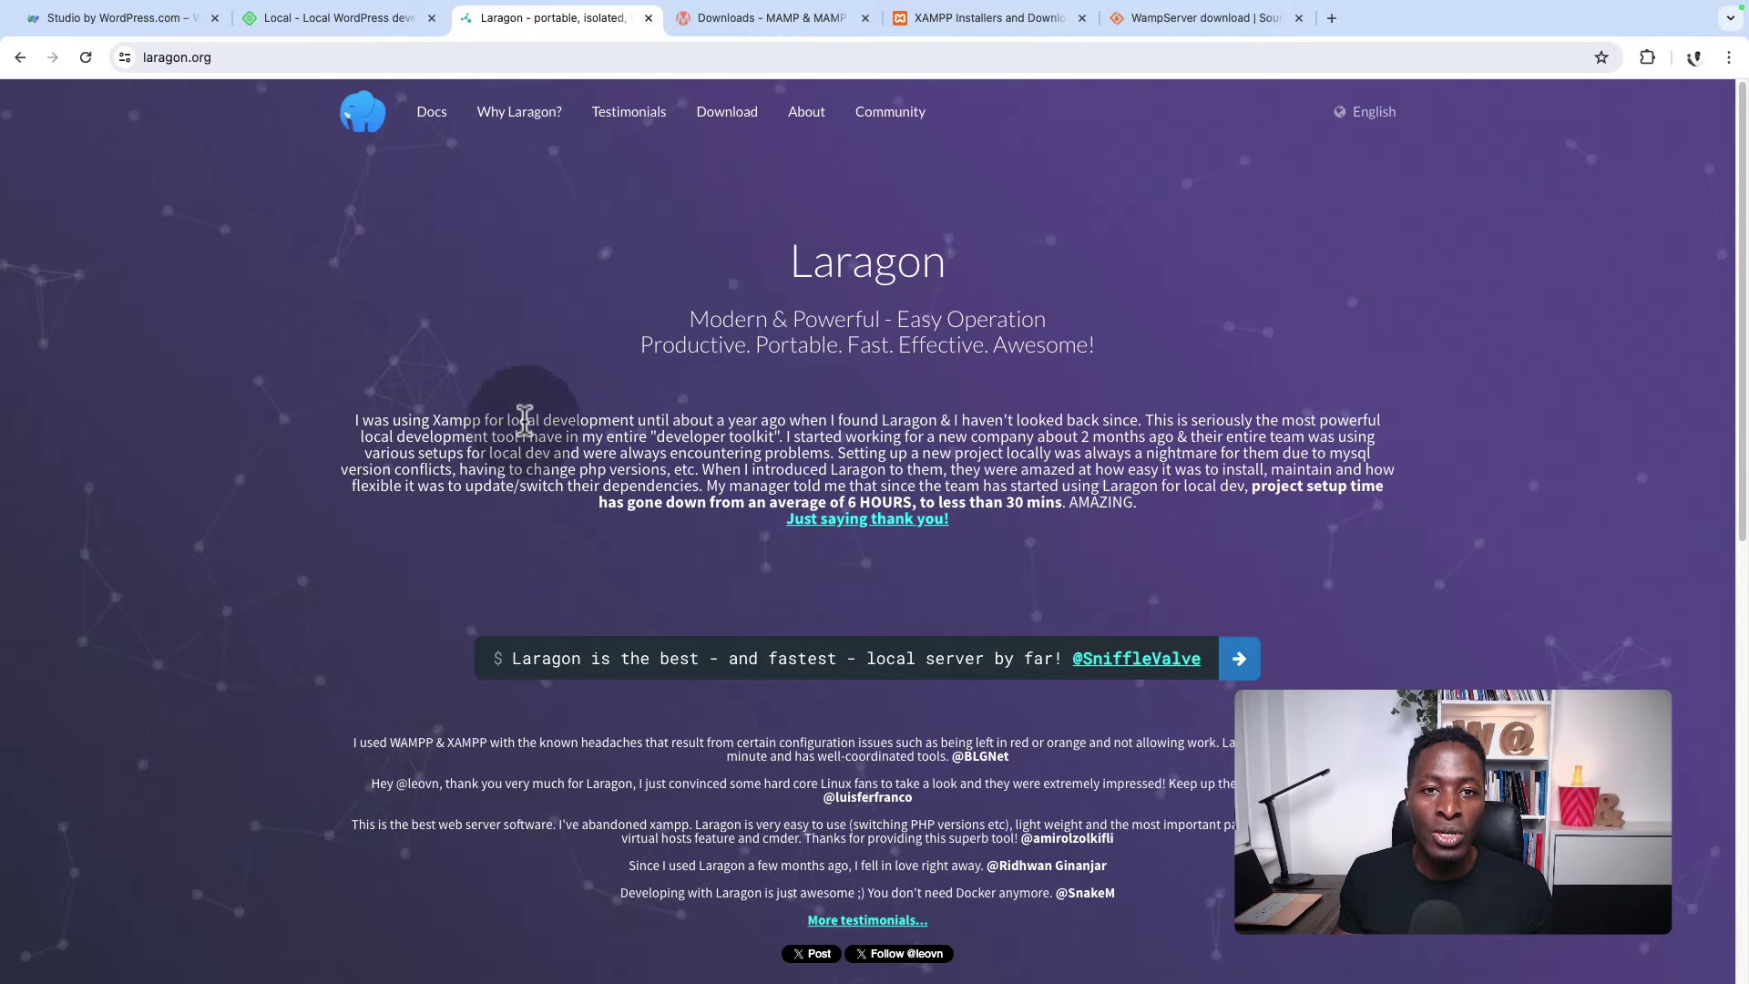
click(720, 18)
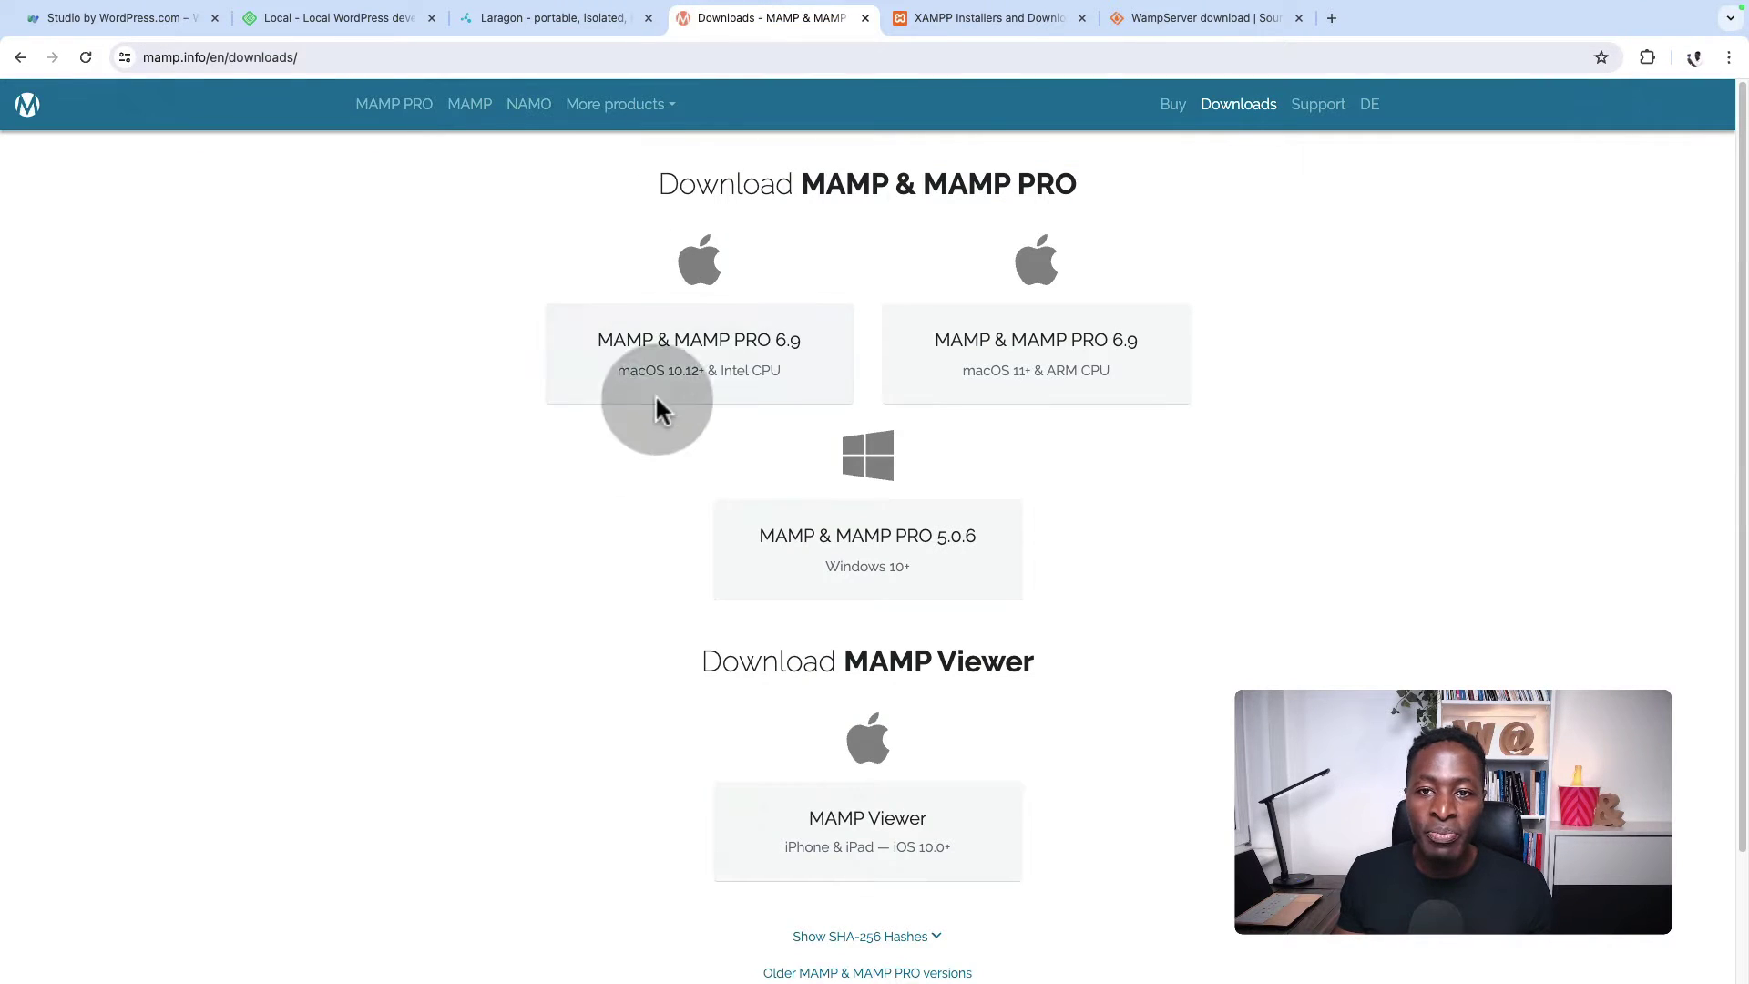
click(923, 17)
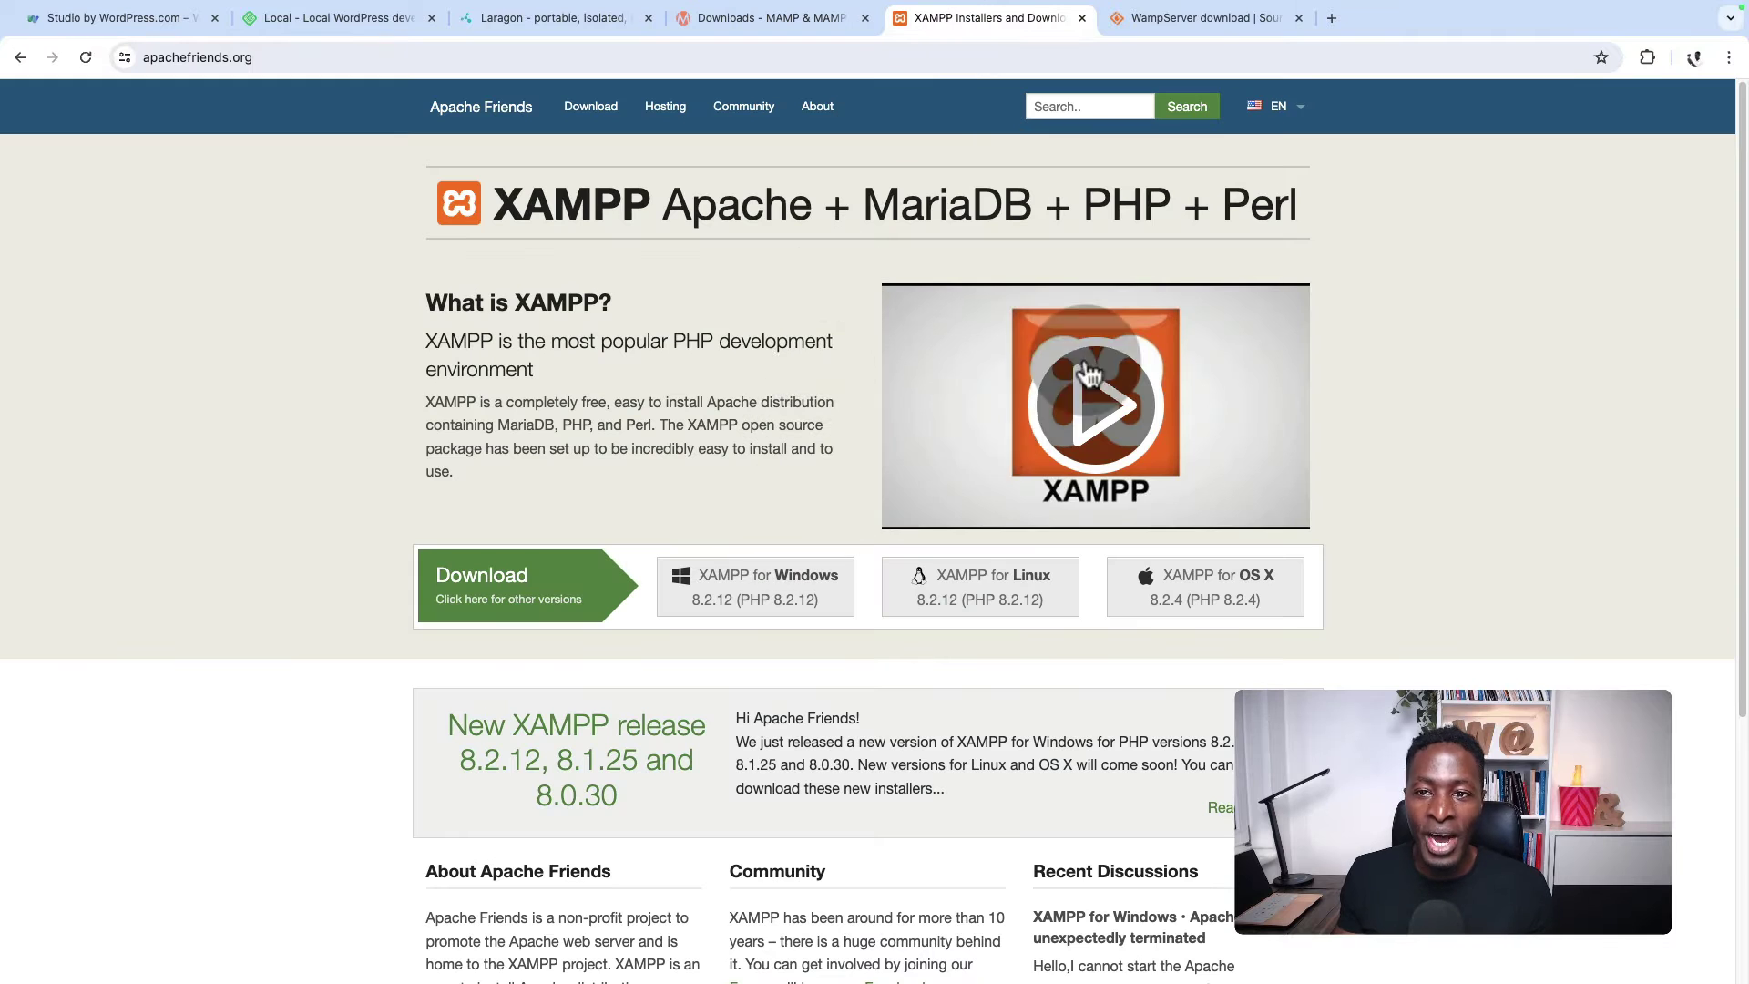
click(1188, 16)
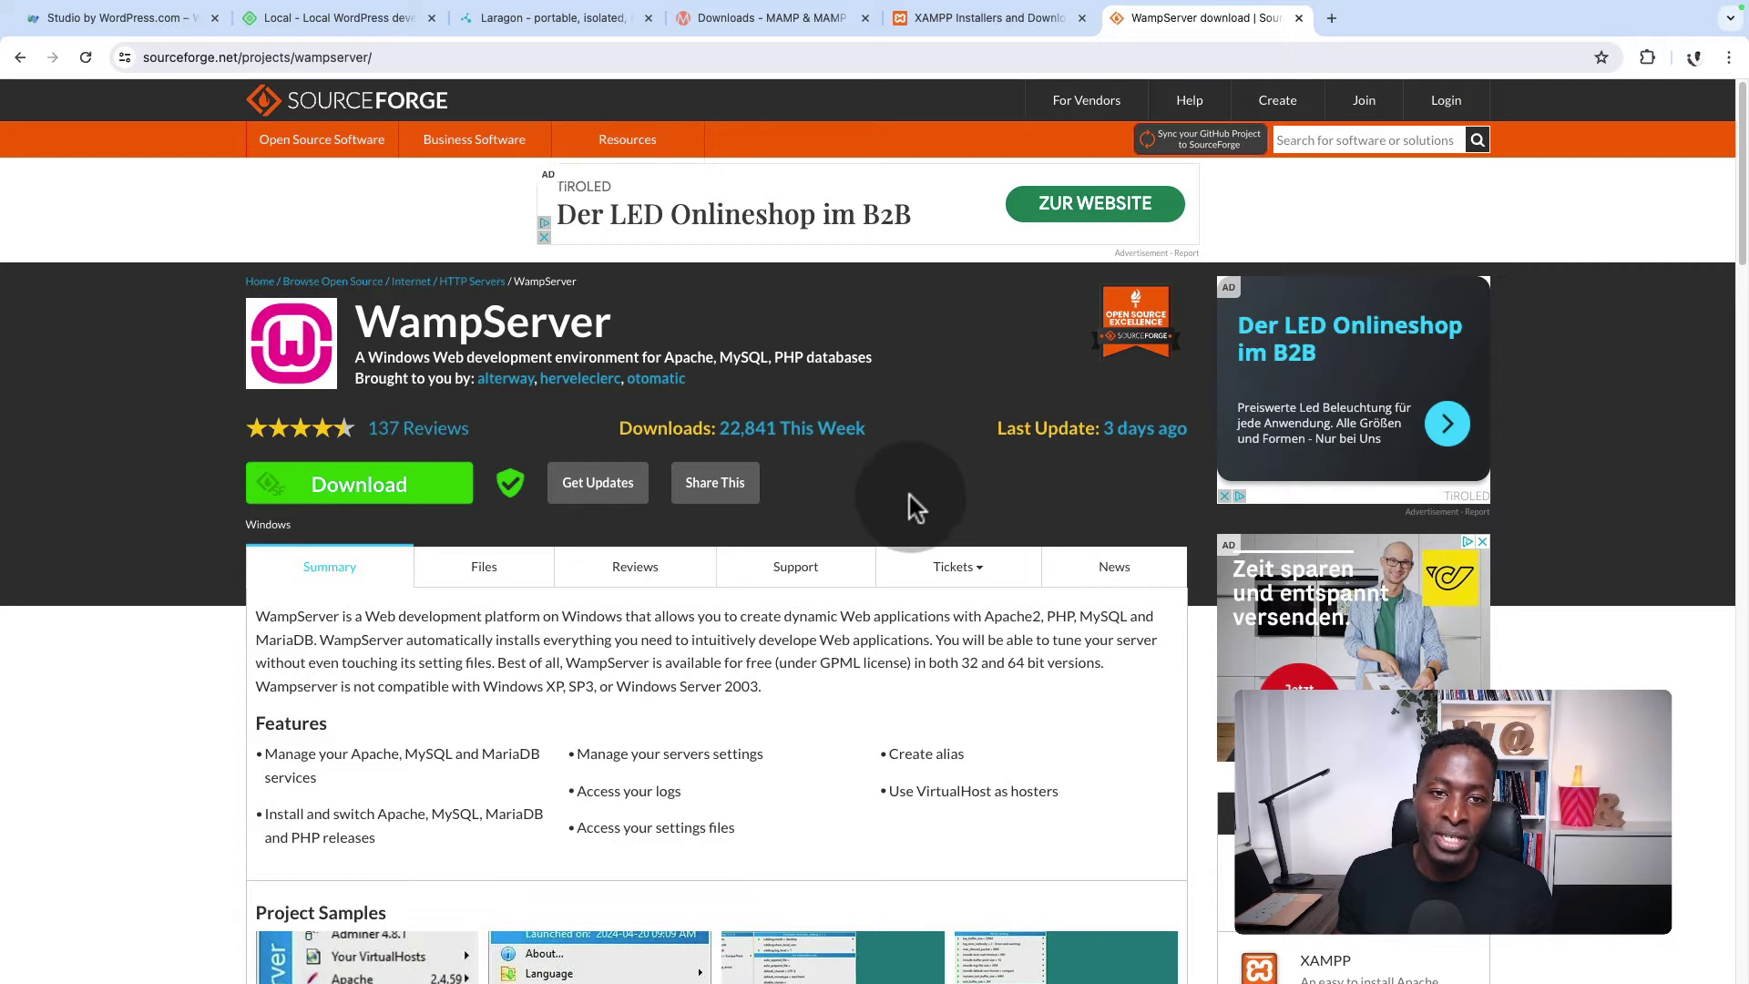
click(146, 22)
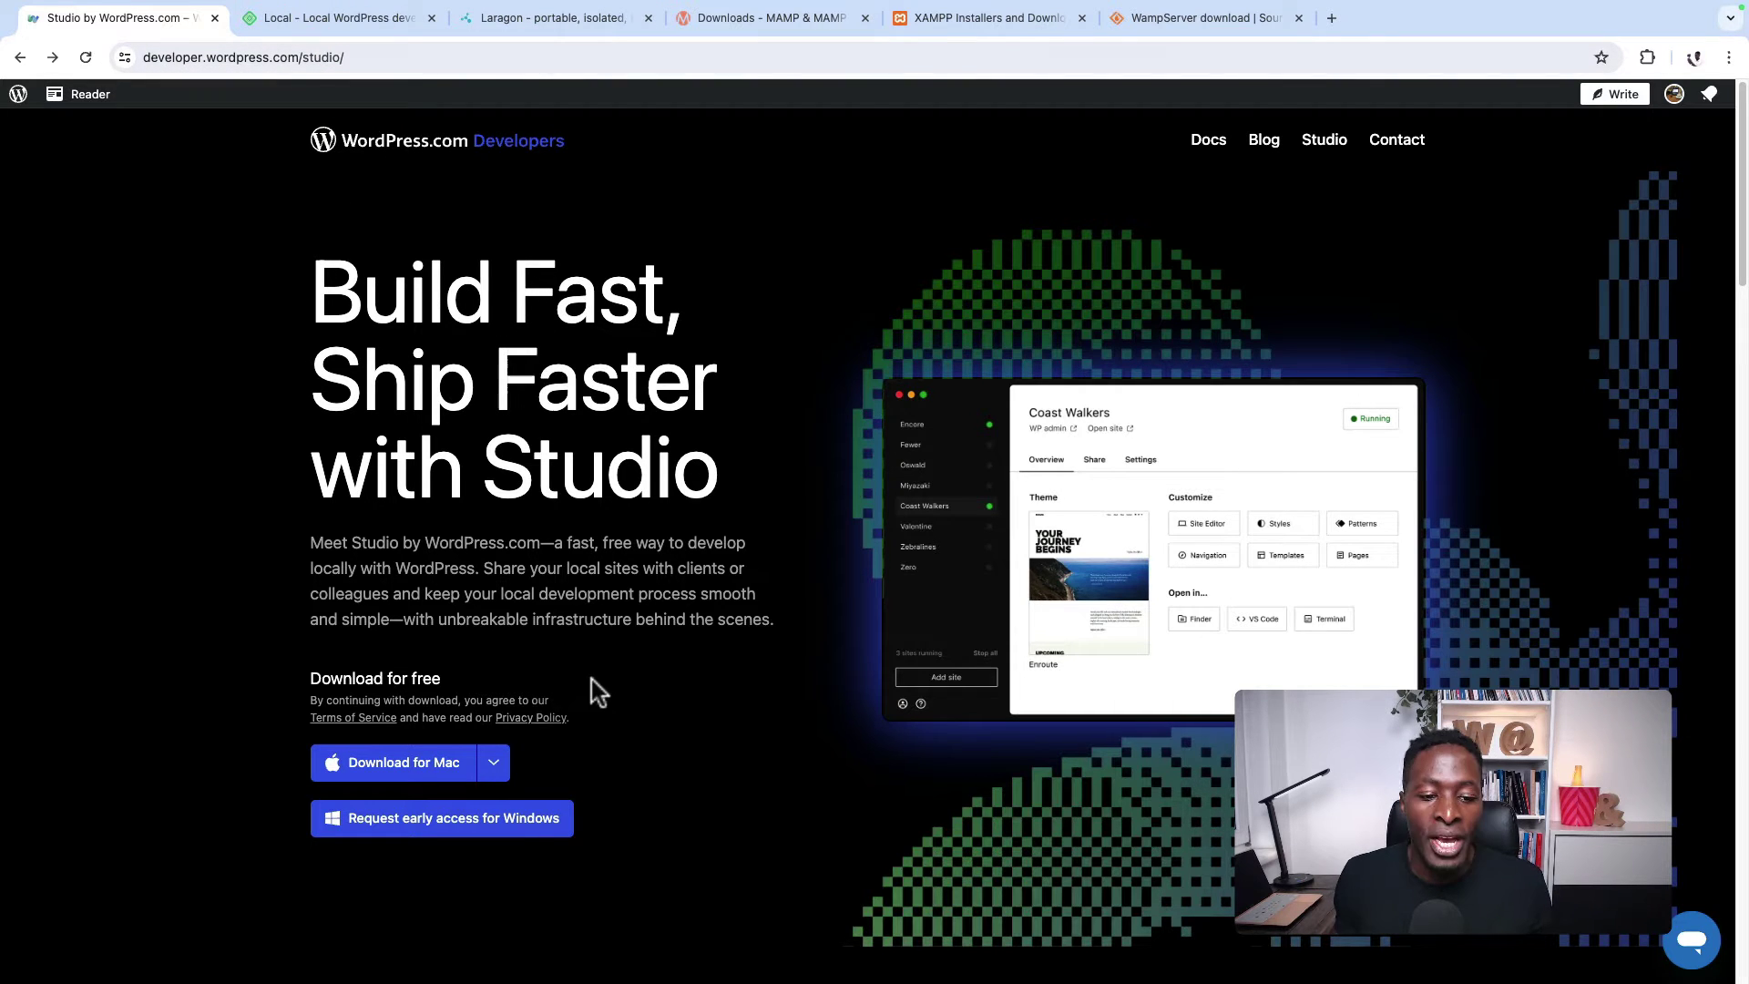
Download the Studio build for Mac with Intel chip and view My Cool Website's overview.
click(492, 763)
click(449, 802)
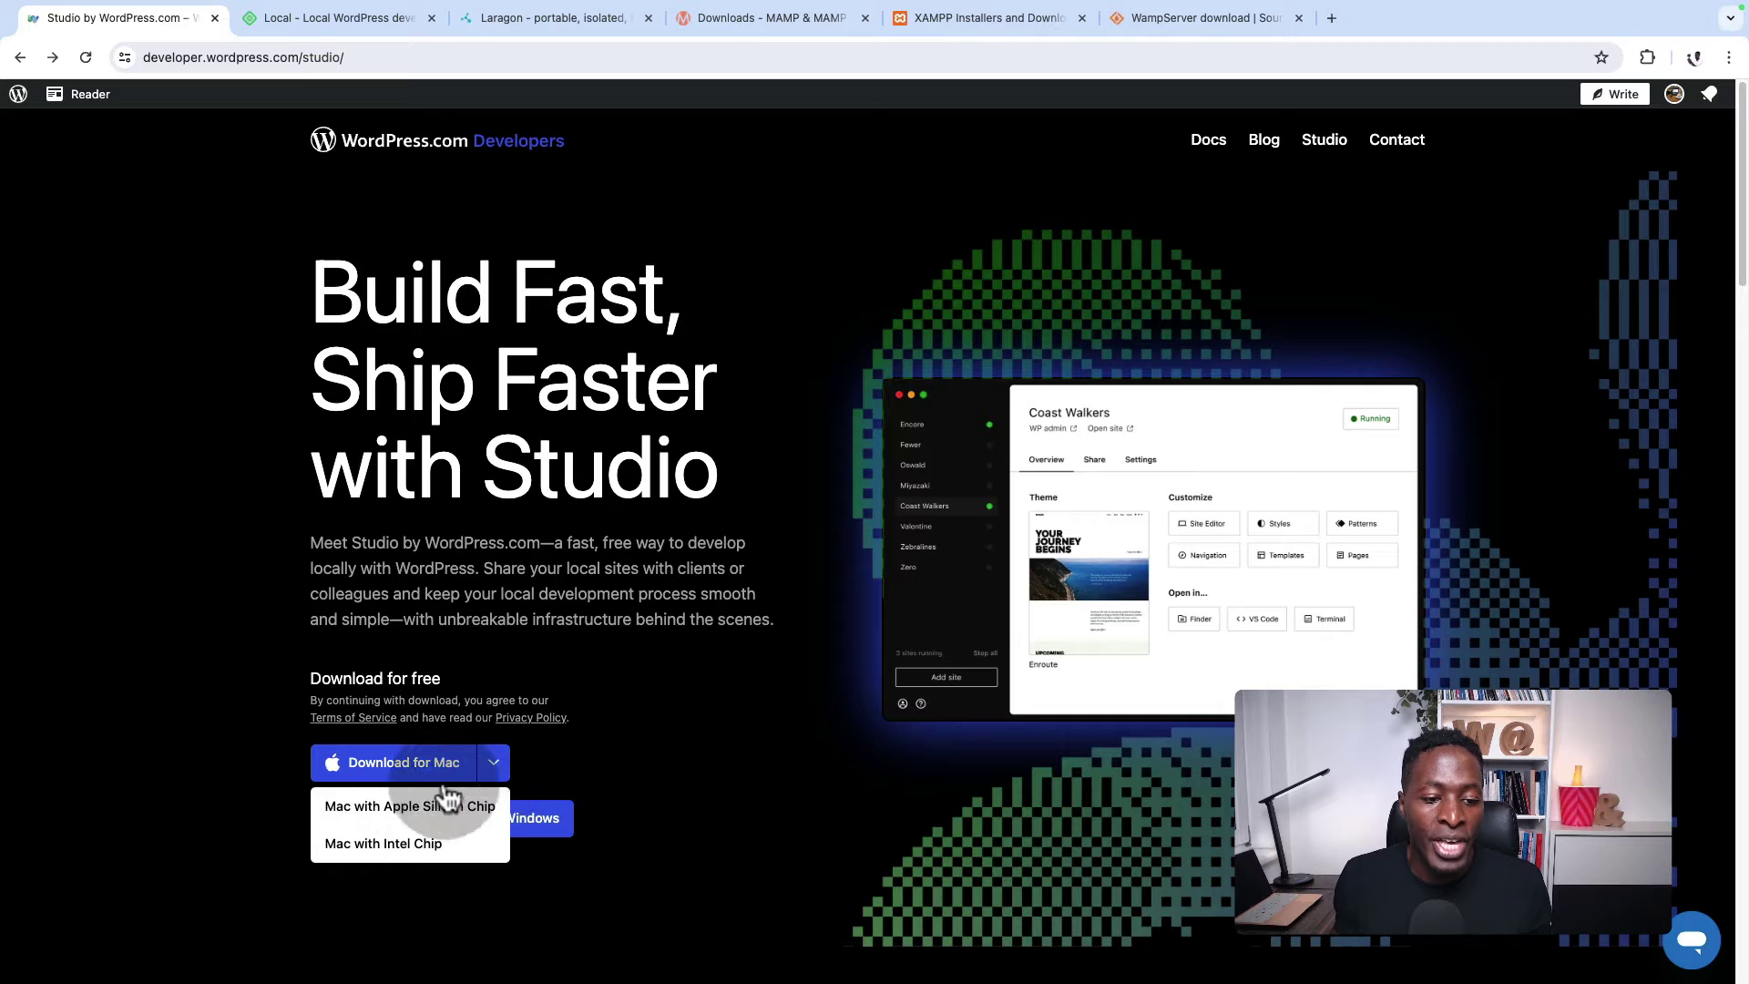
click(420, 846)
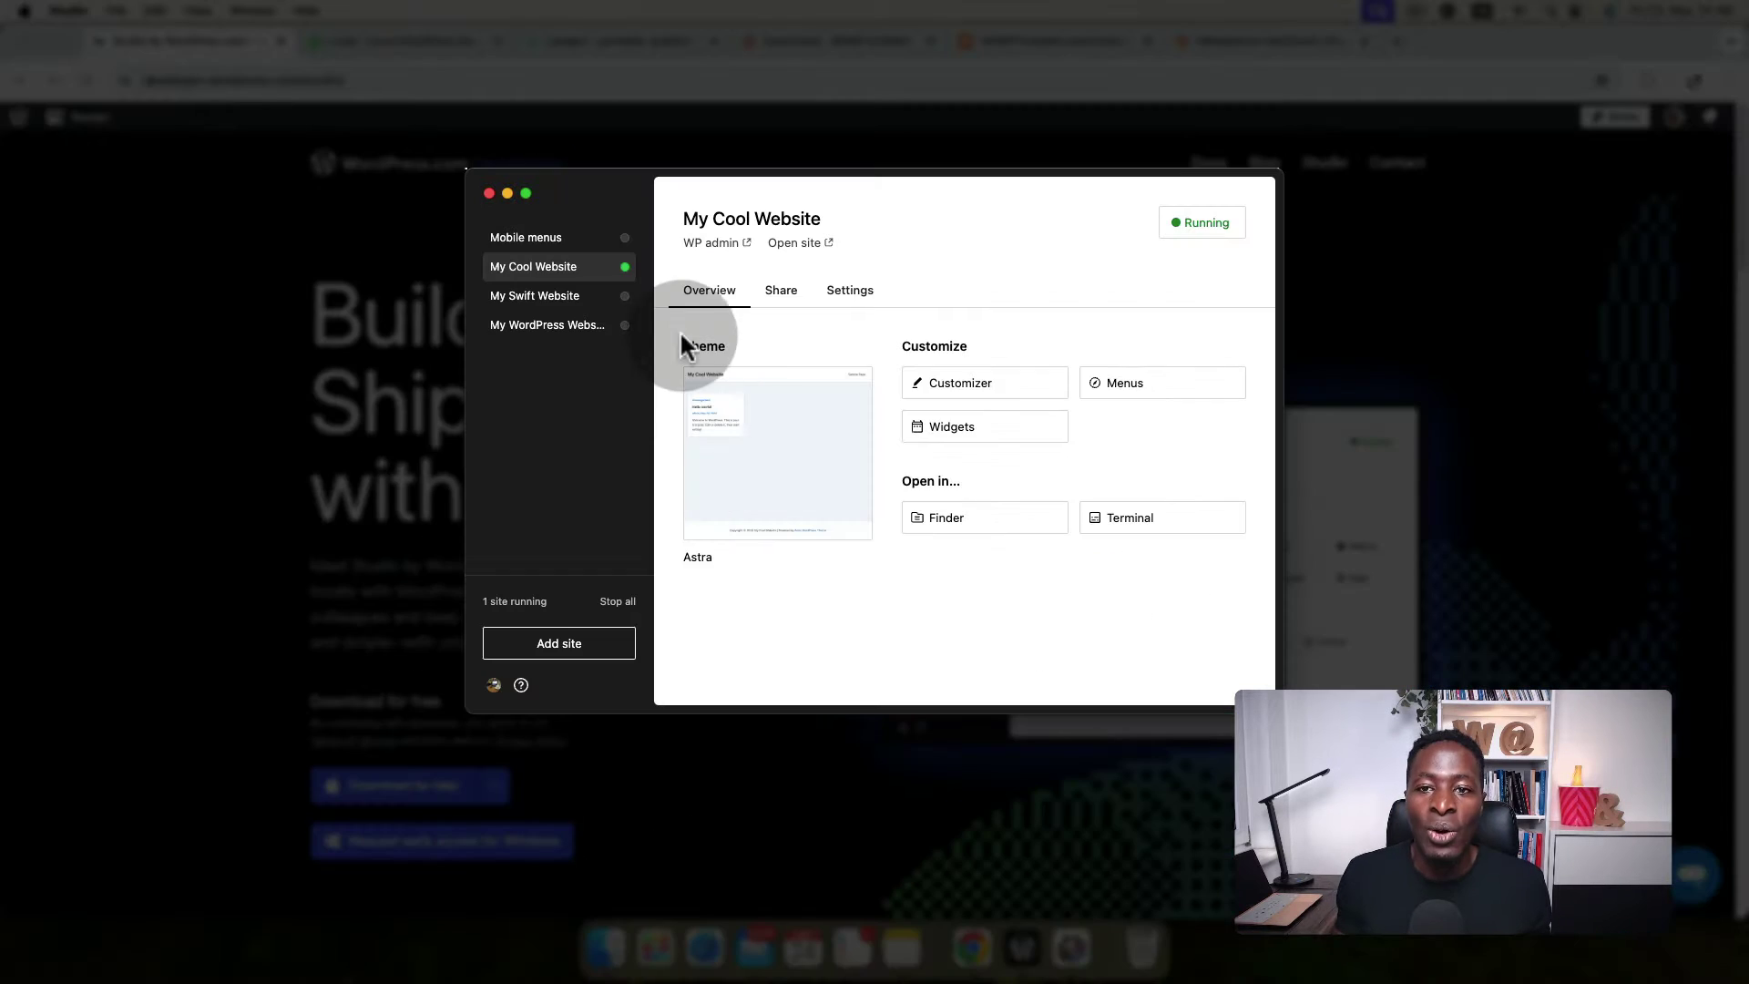
click(682, 309)
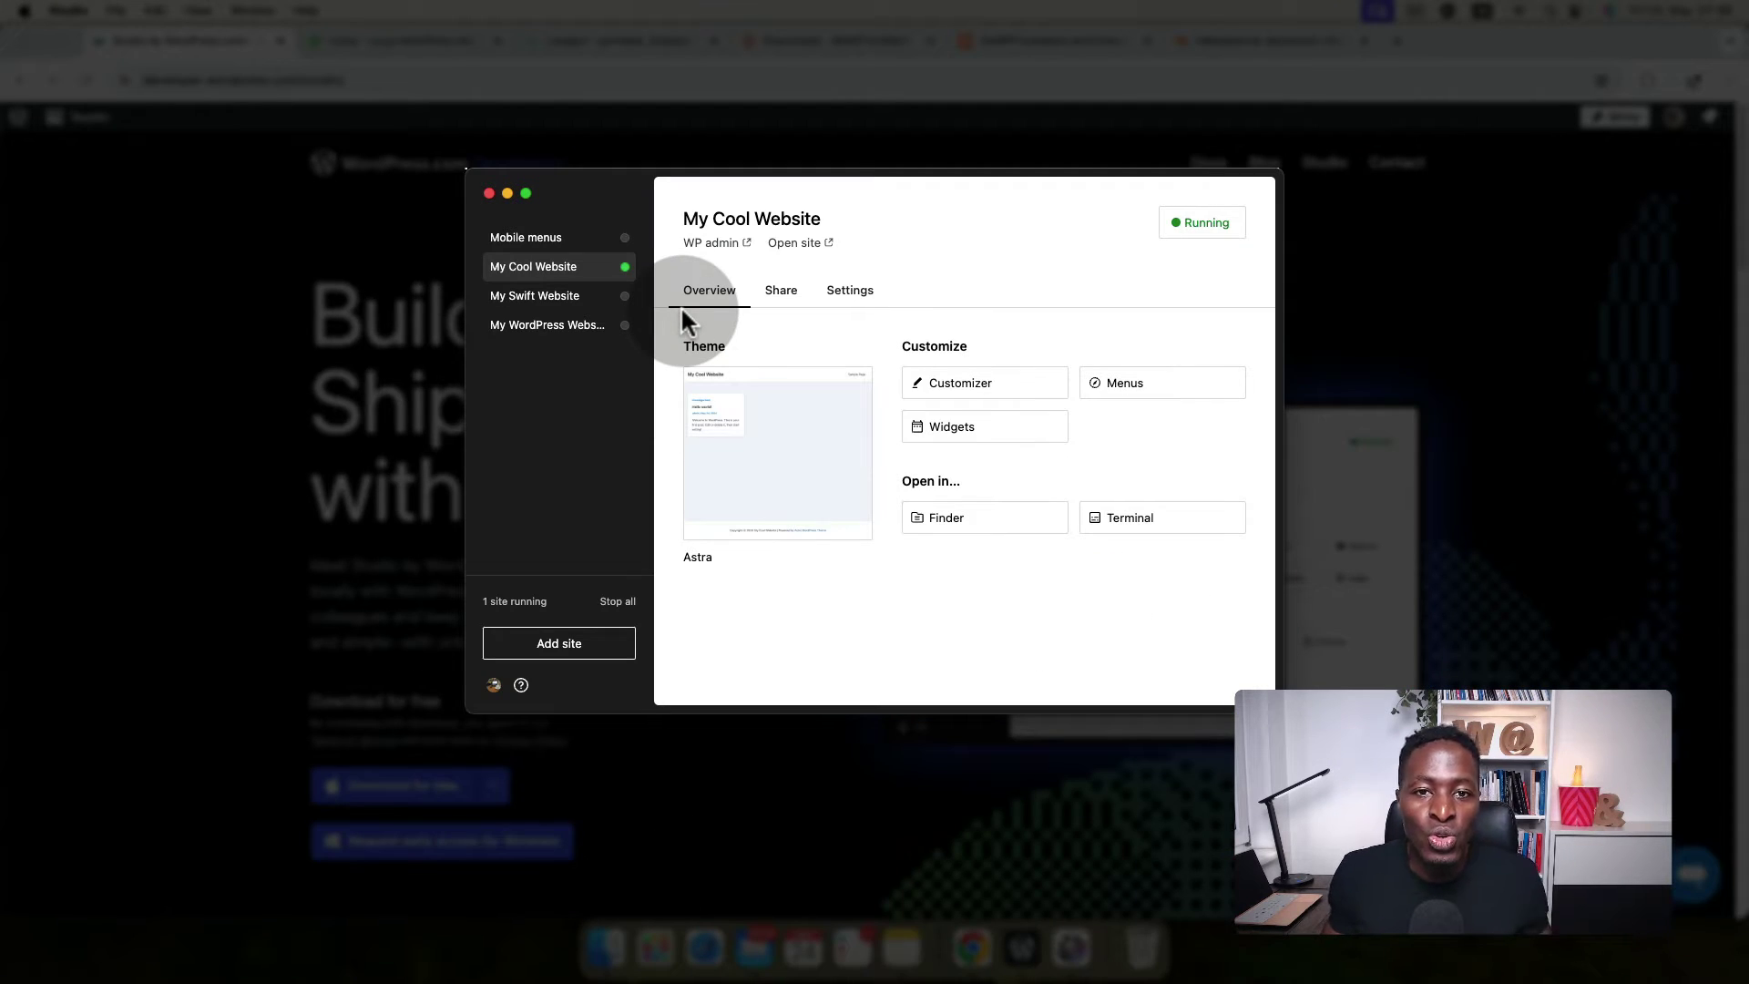
Select the stopped Mobile menus site to see its Twenty Twenty-Four overview.
click(542, 238)
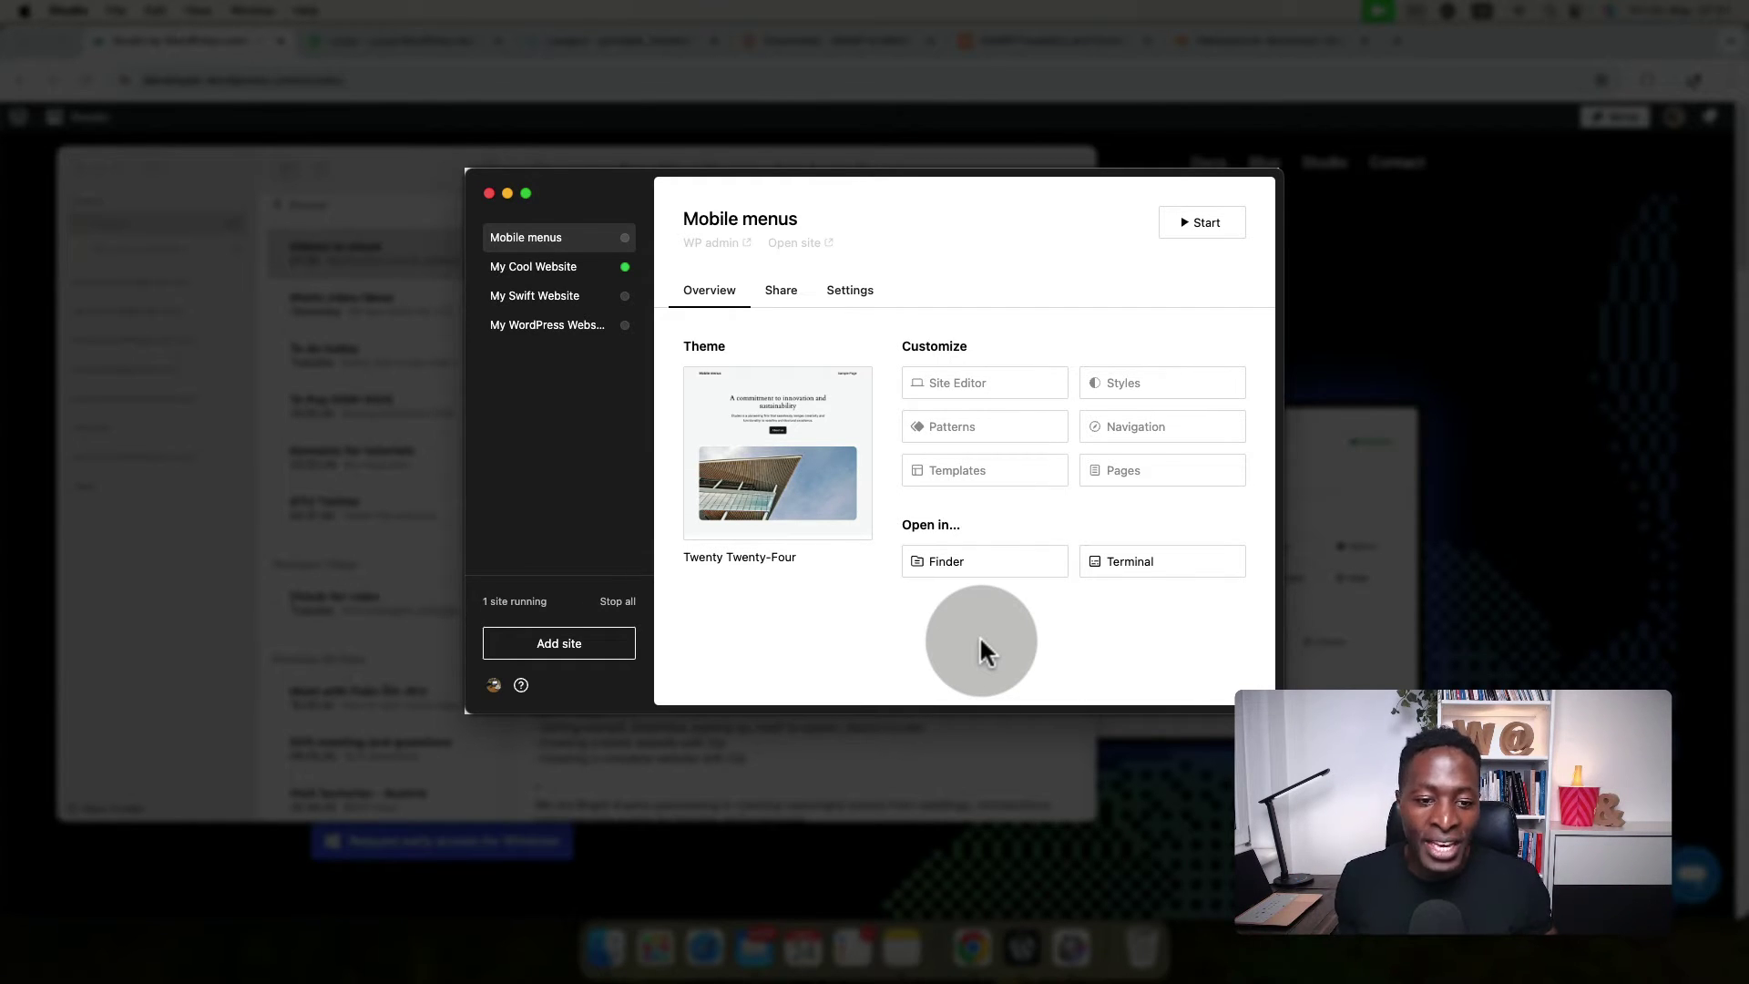
Add a new local site named My Serene Website, keeping the default local path.
click(558, 649)
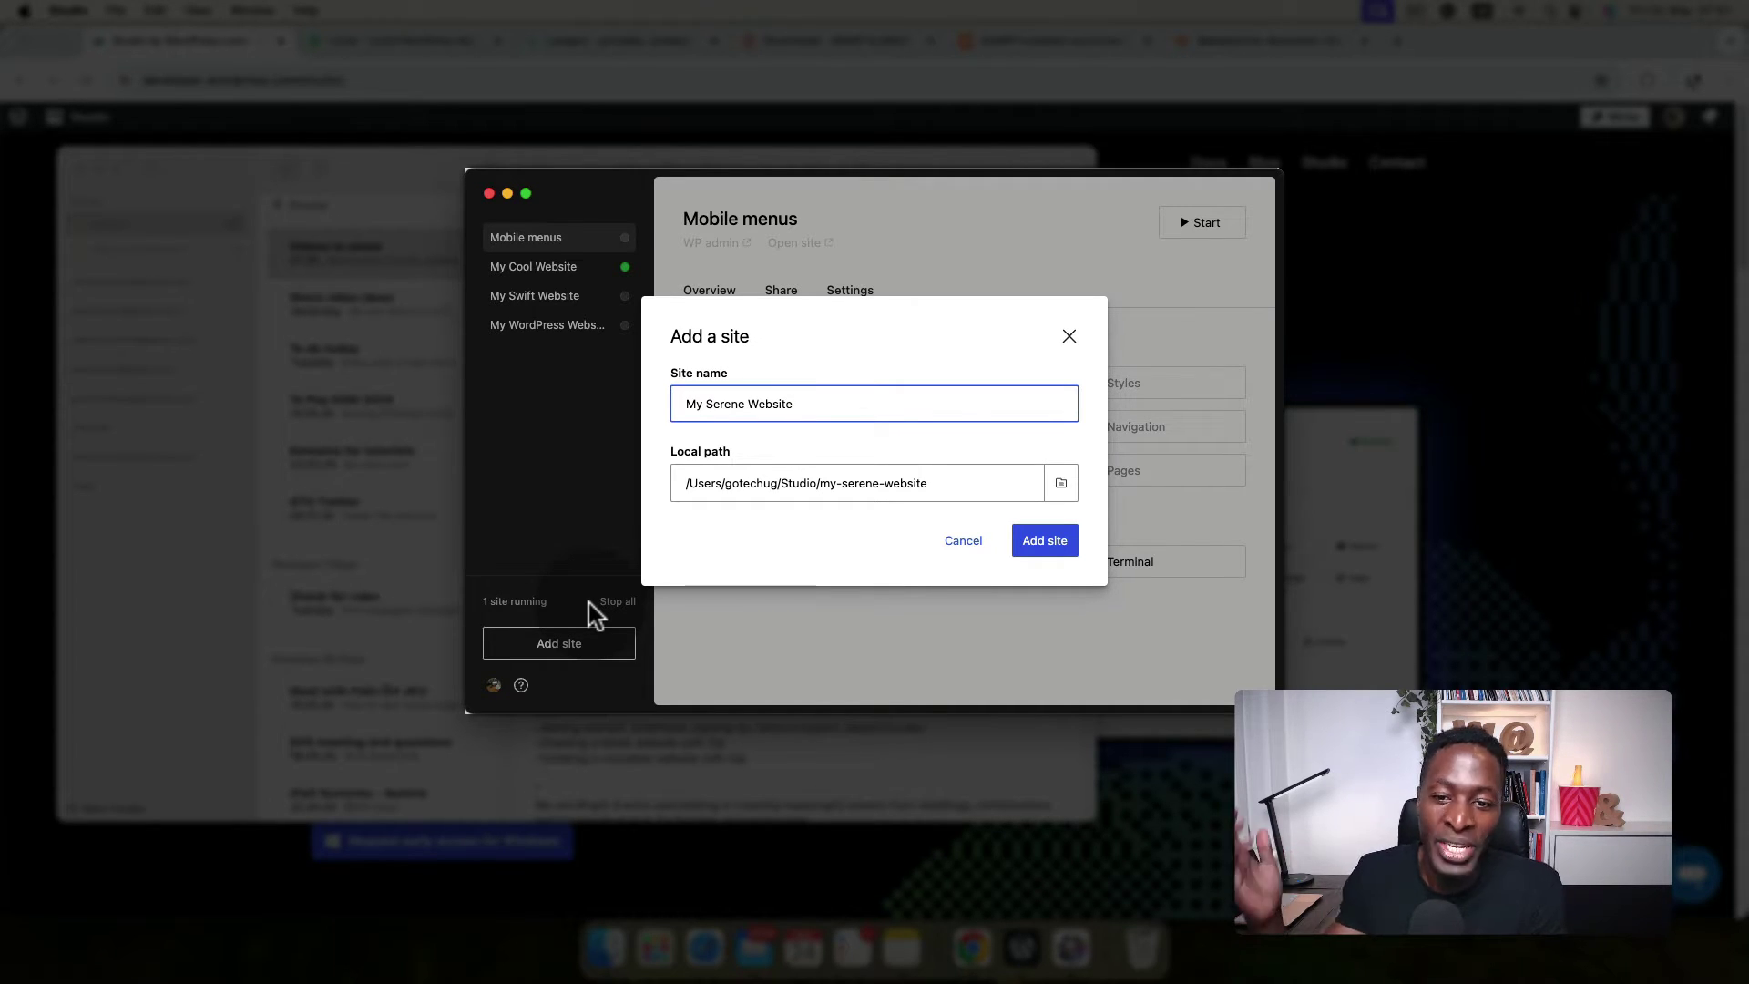
drag(692, 403, 855, 406)
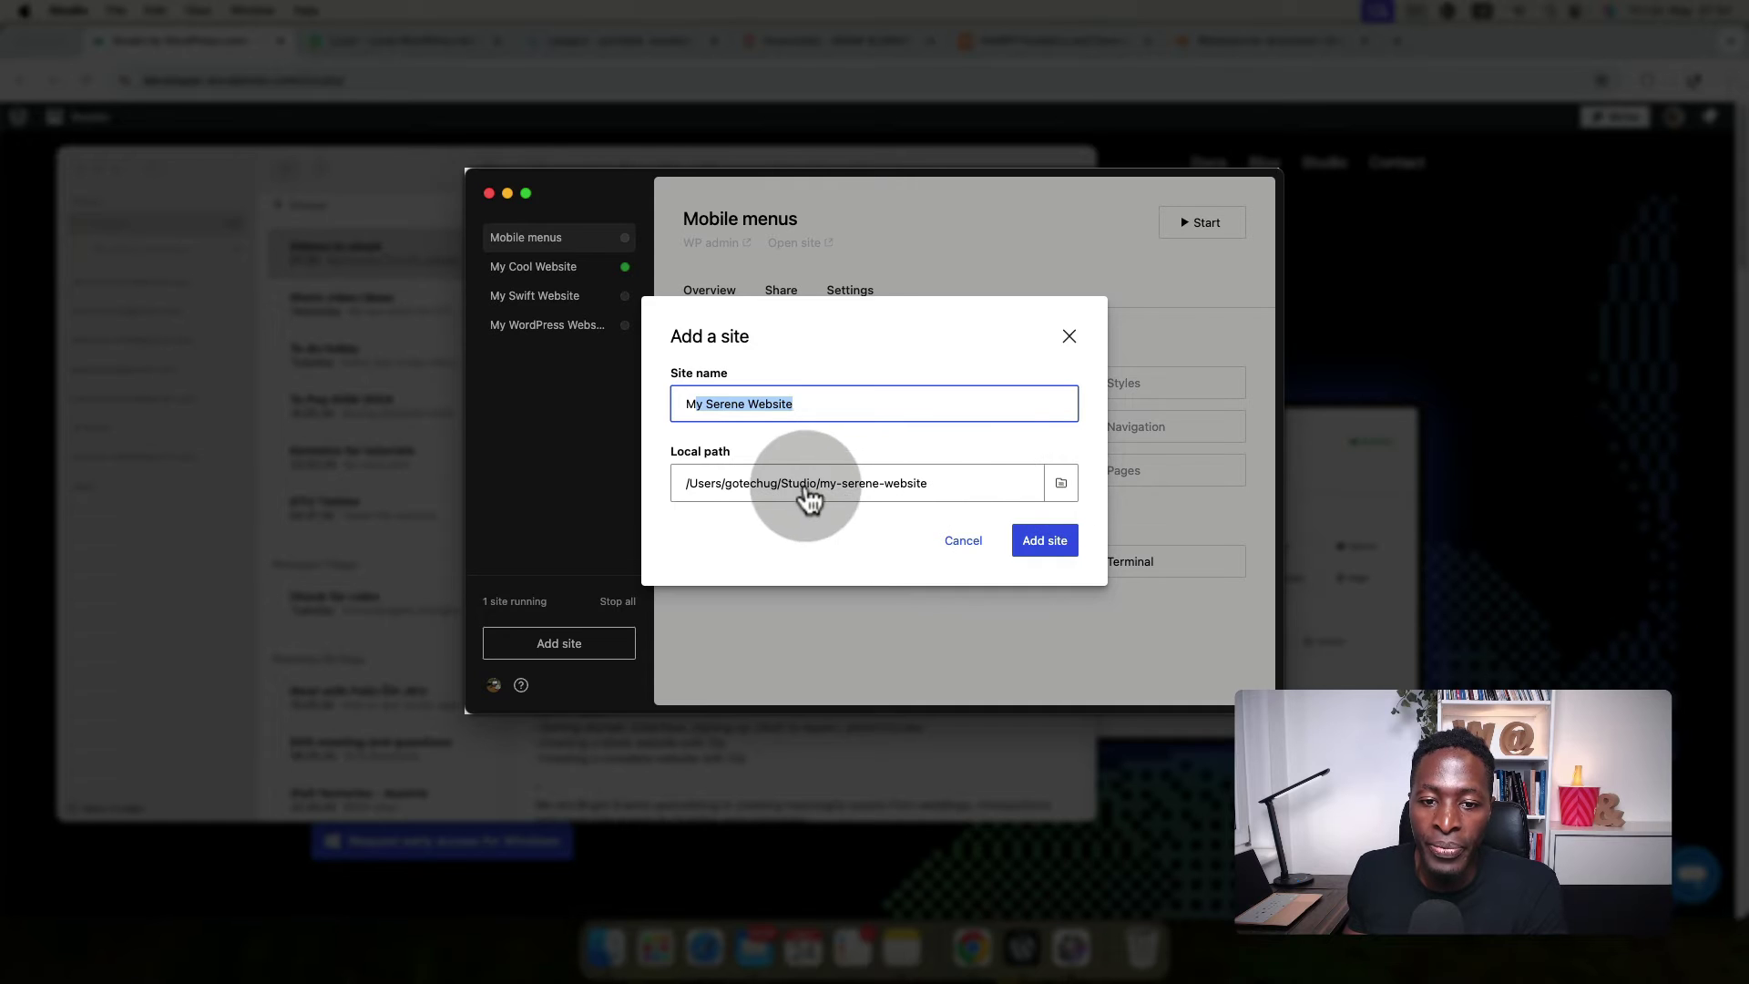
click(1061, 485)
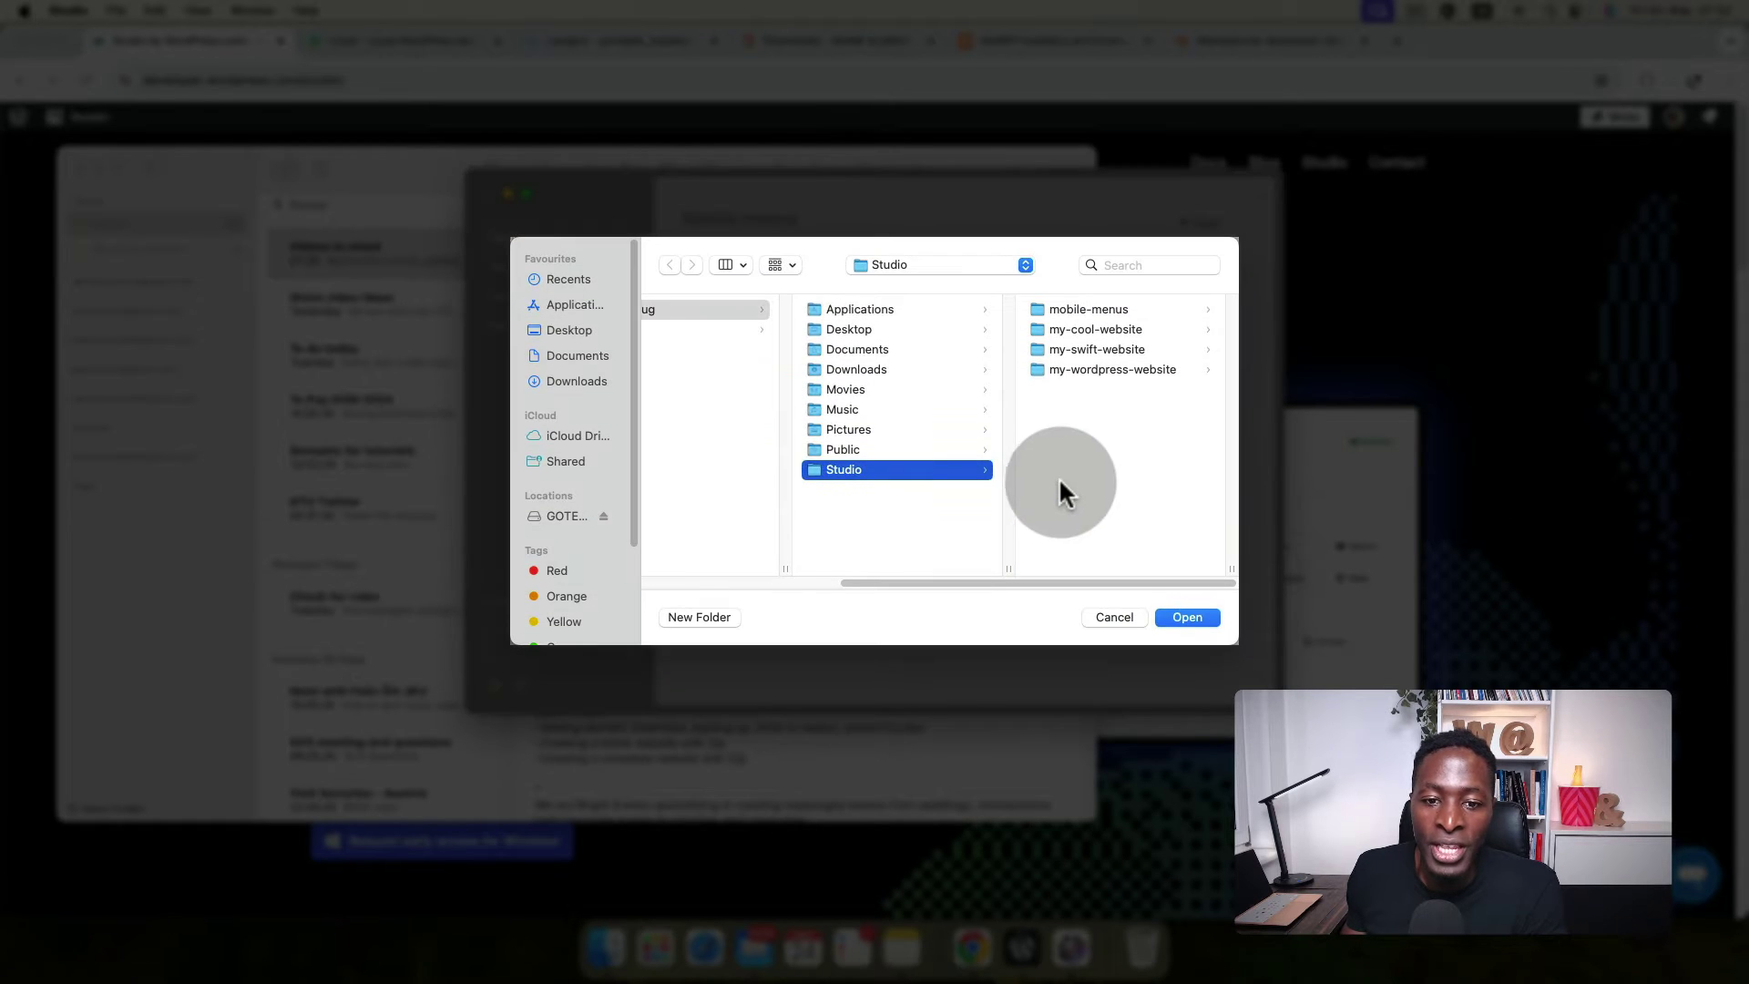
drag(904, 564, 1001, 574)
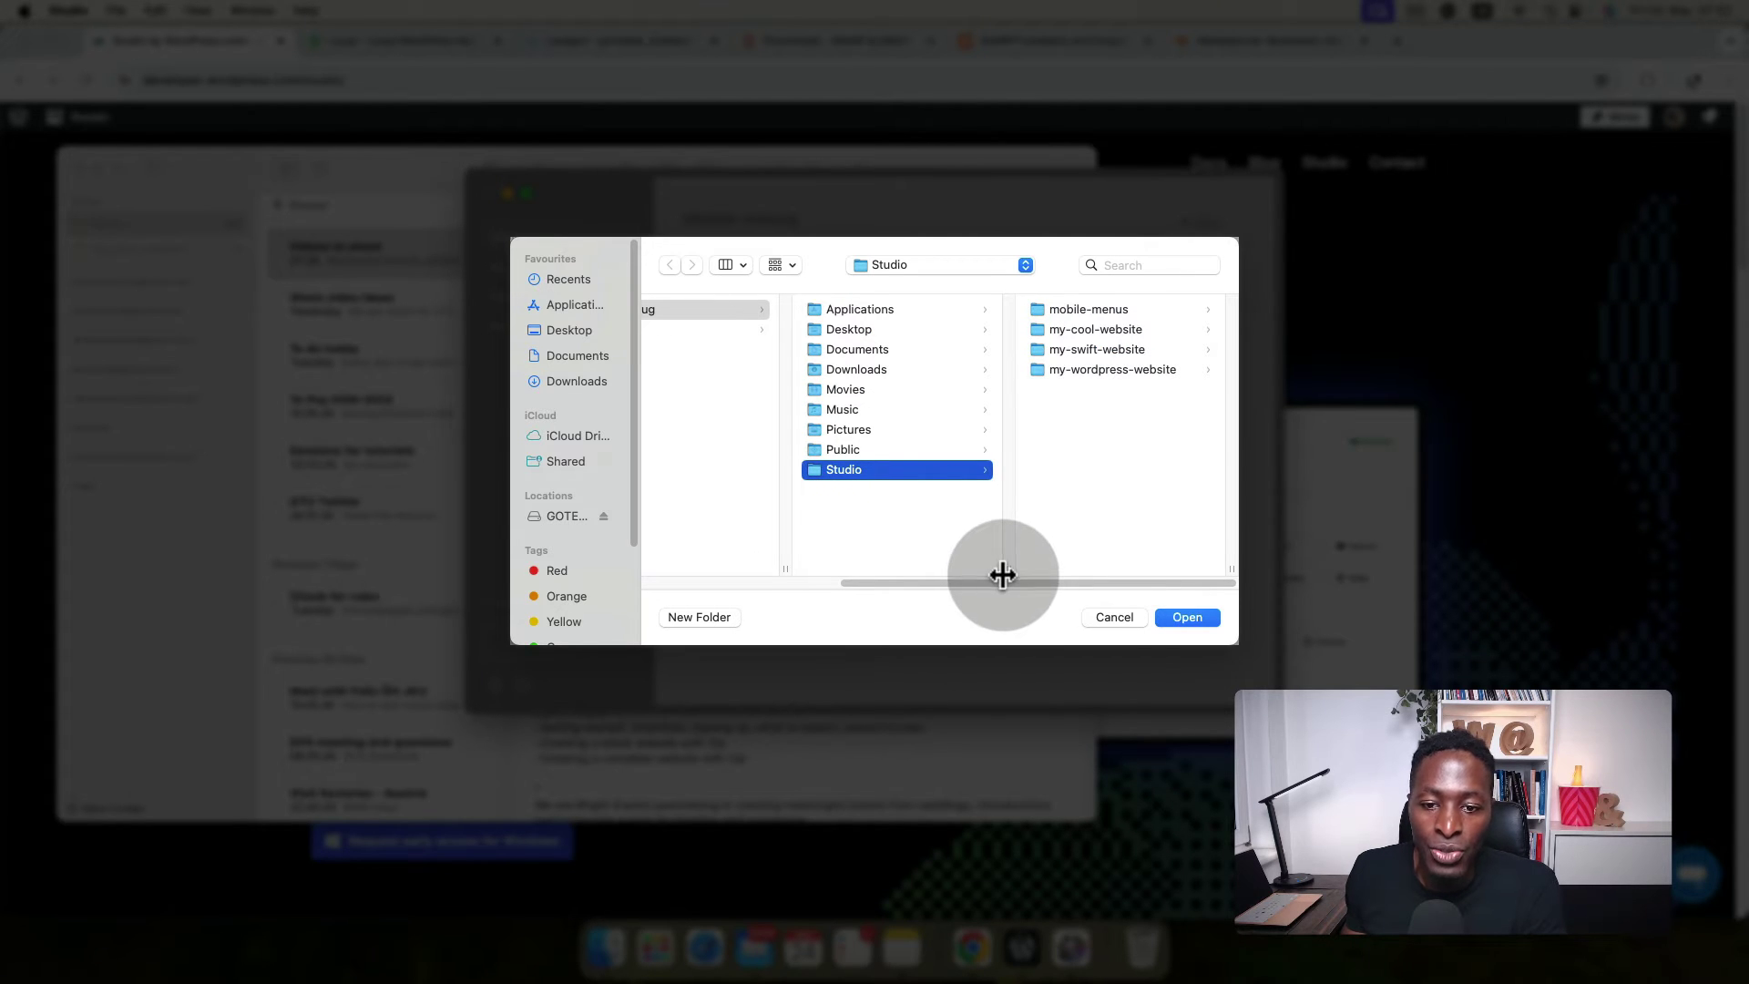
click(1113, 618)
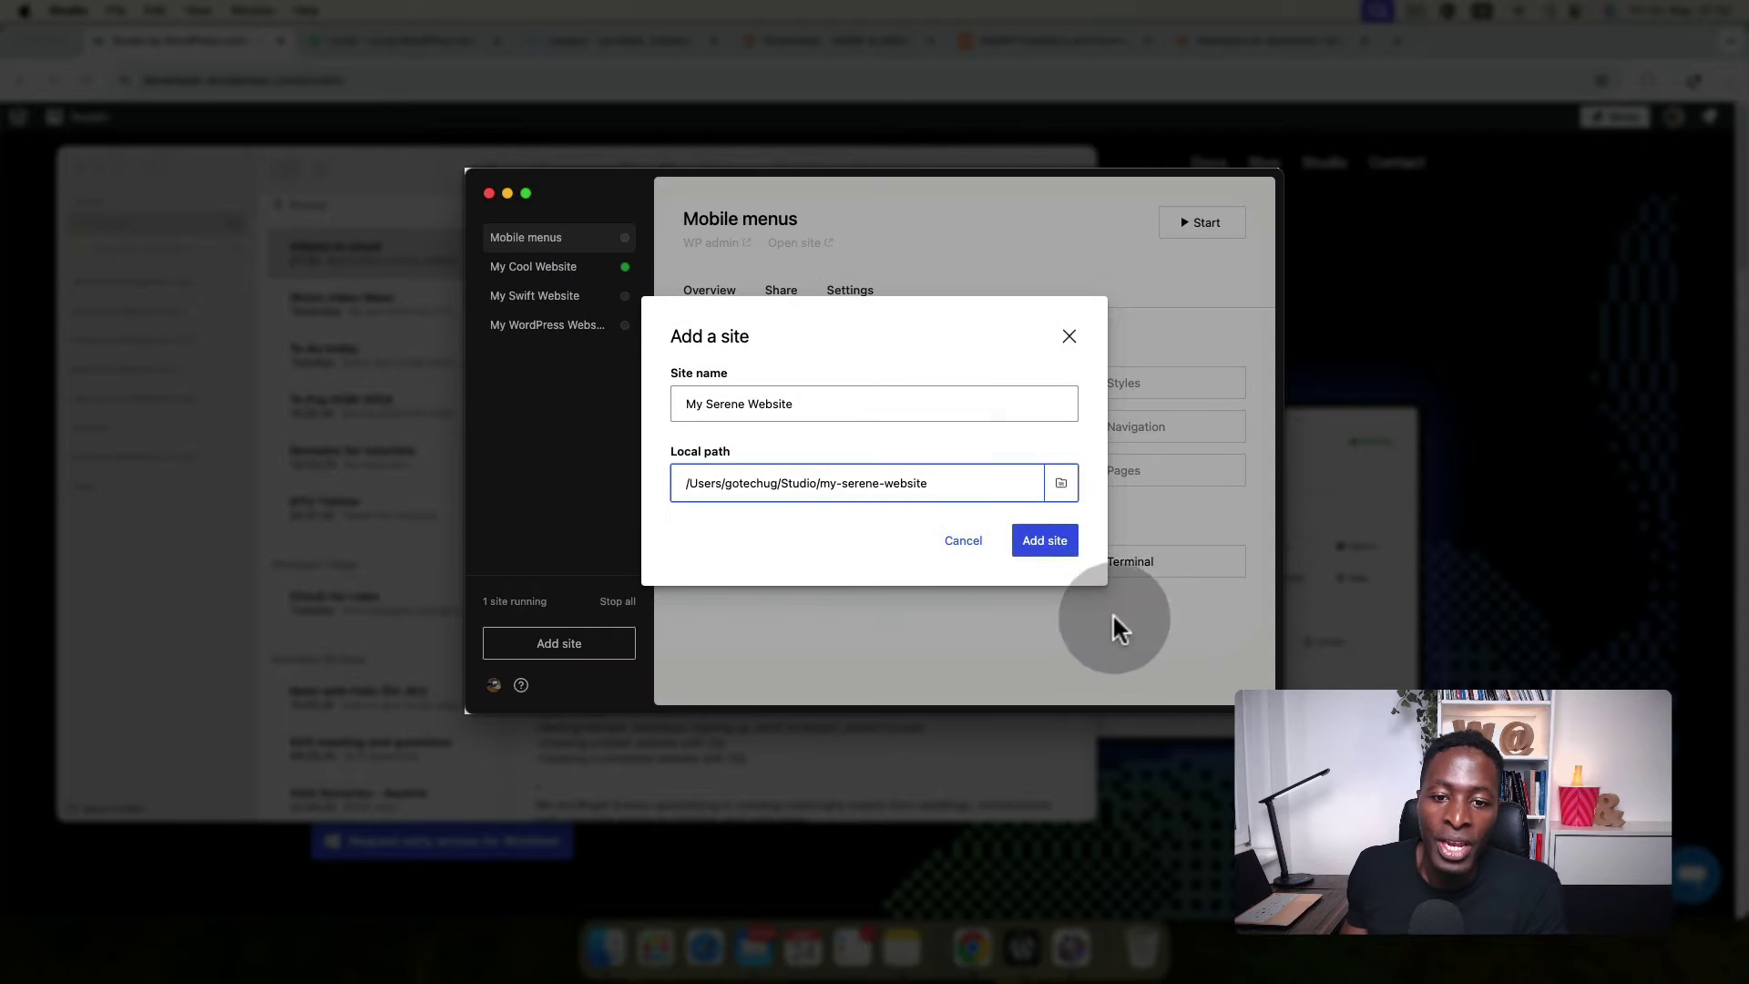
click(1024, 545)
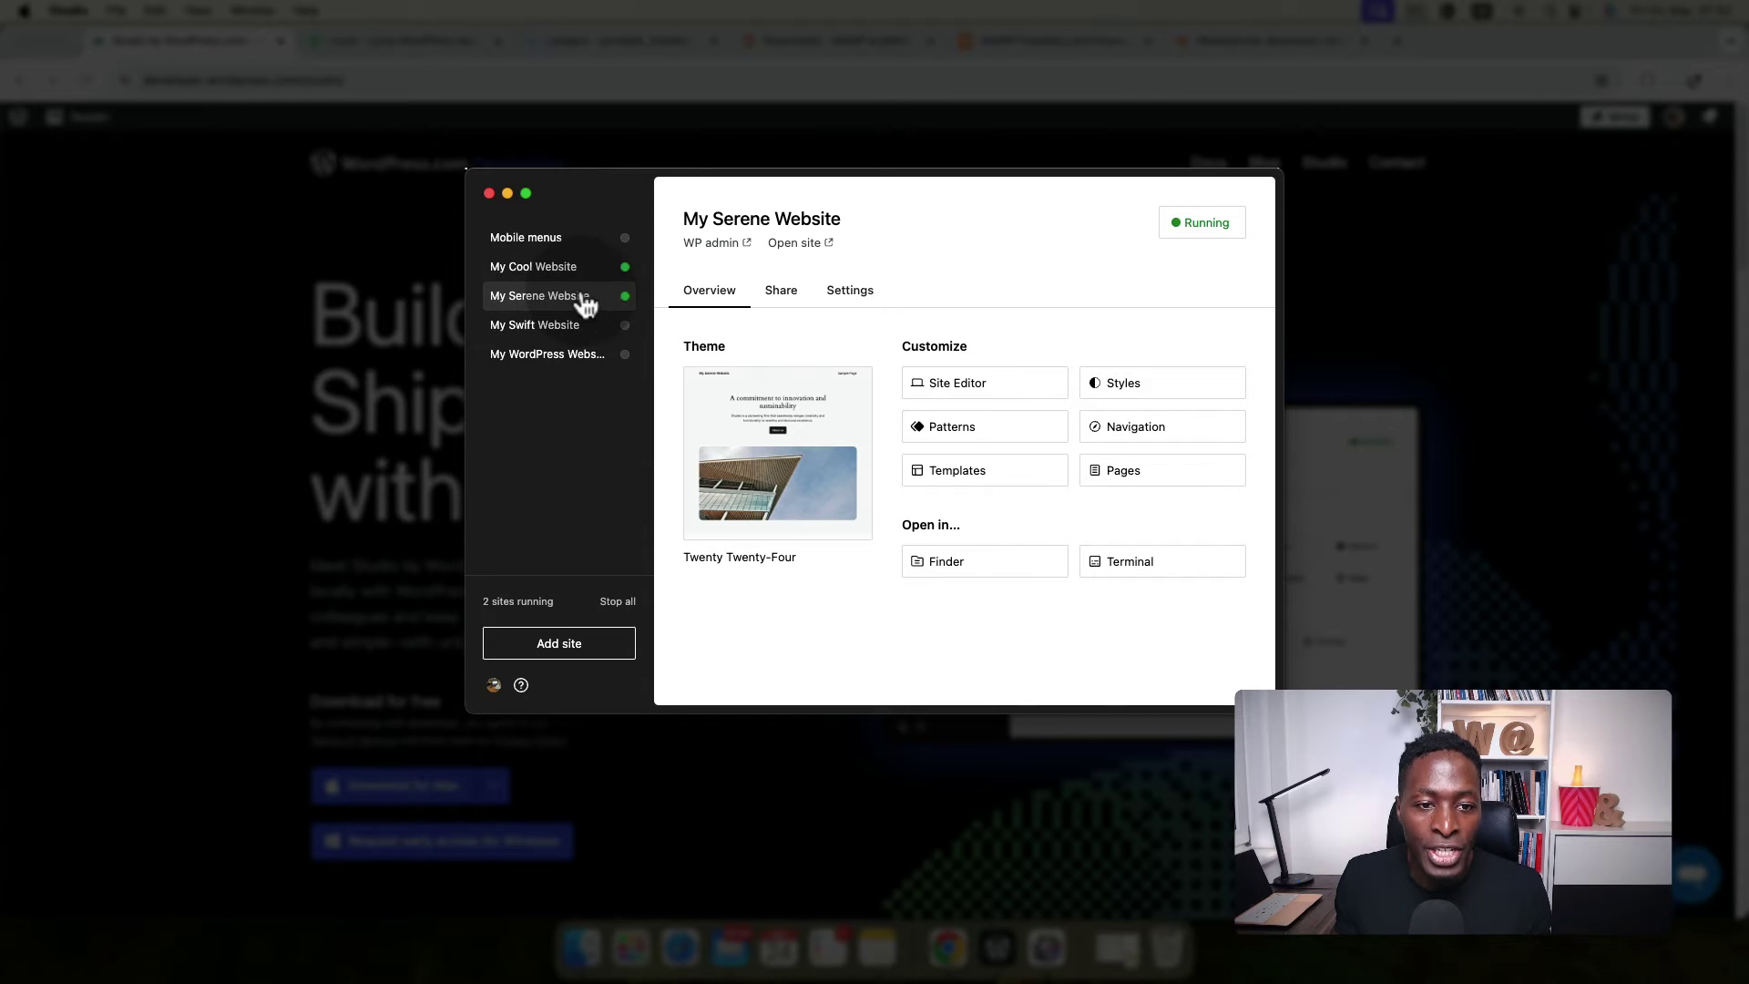
Stop the My Swift Website and My Cool Website servers, then reselect My Serene Website.
mouse_move(621, 328)
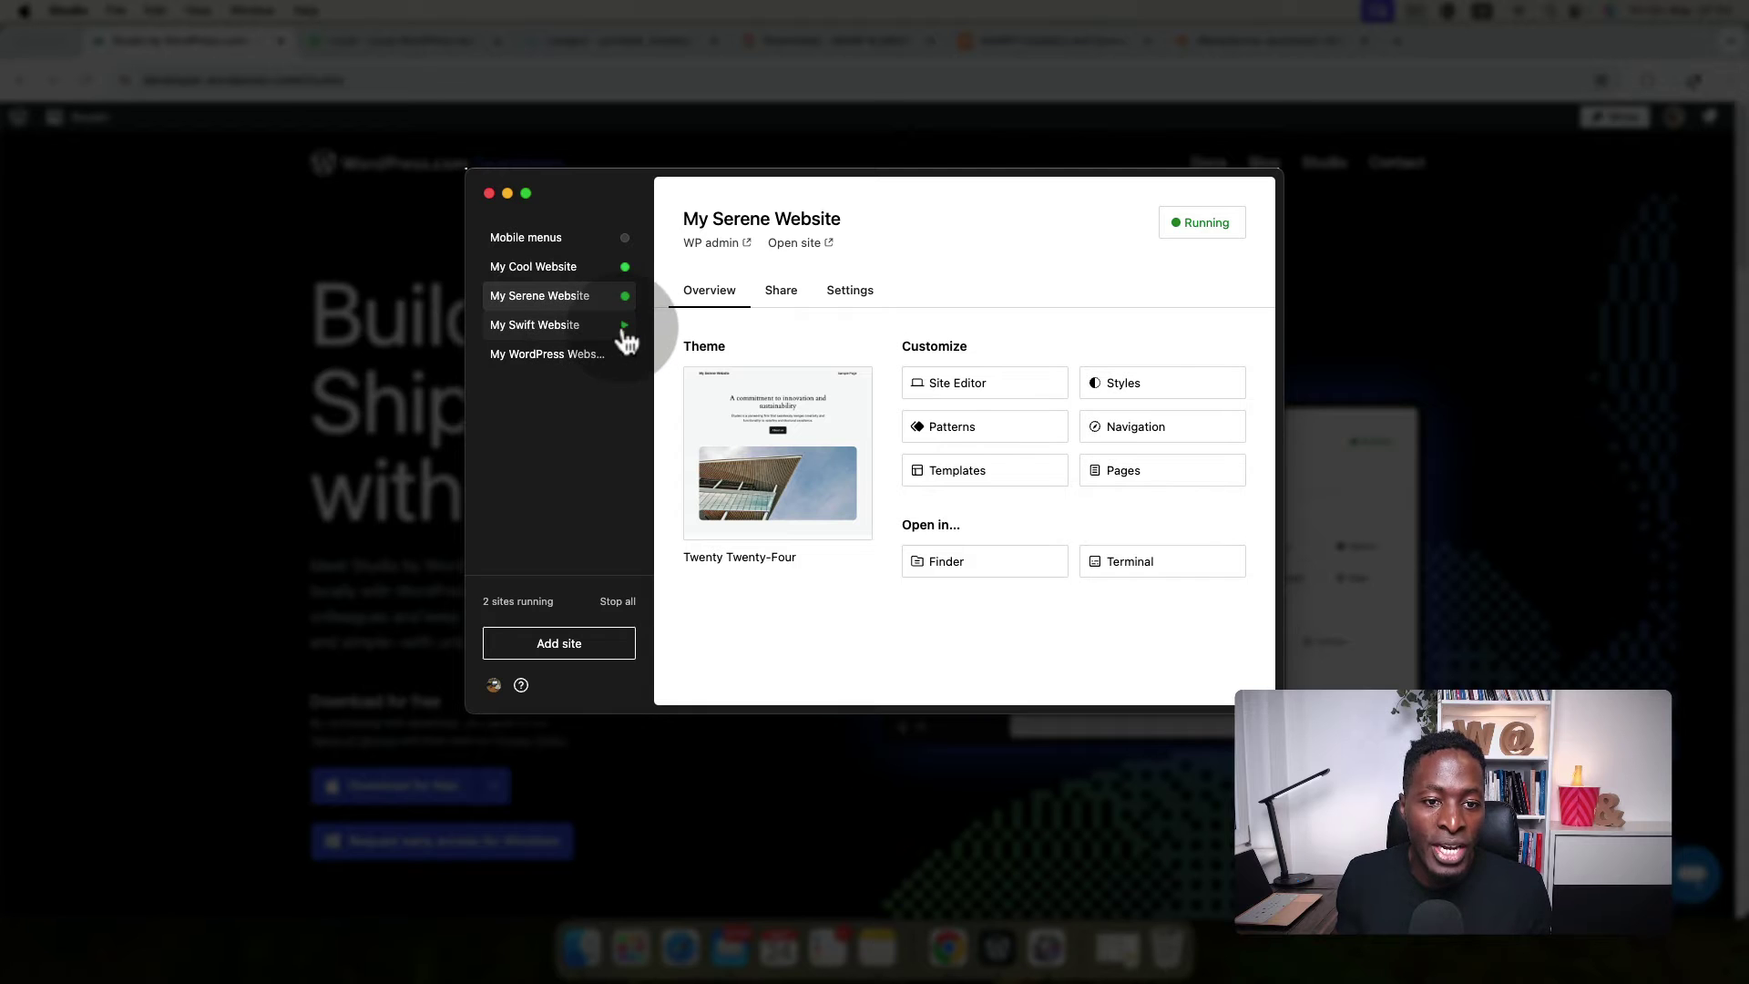
mouse_move(629, 241)
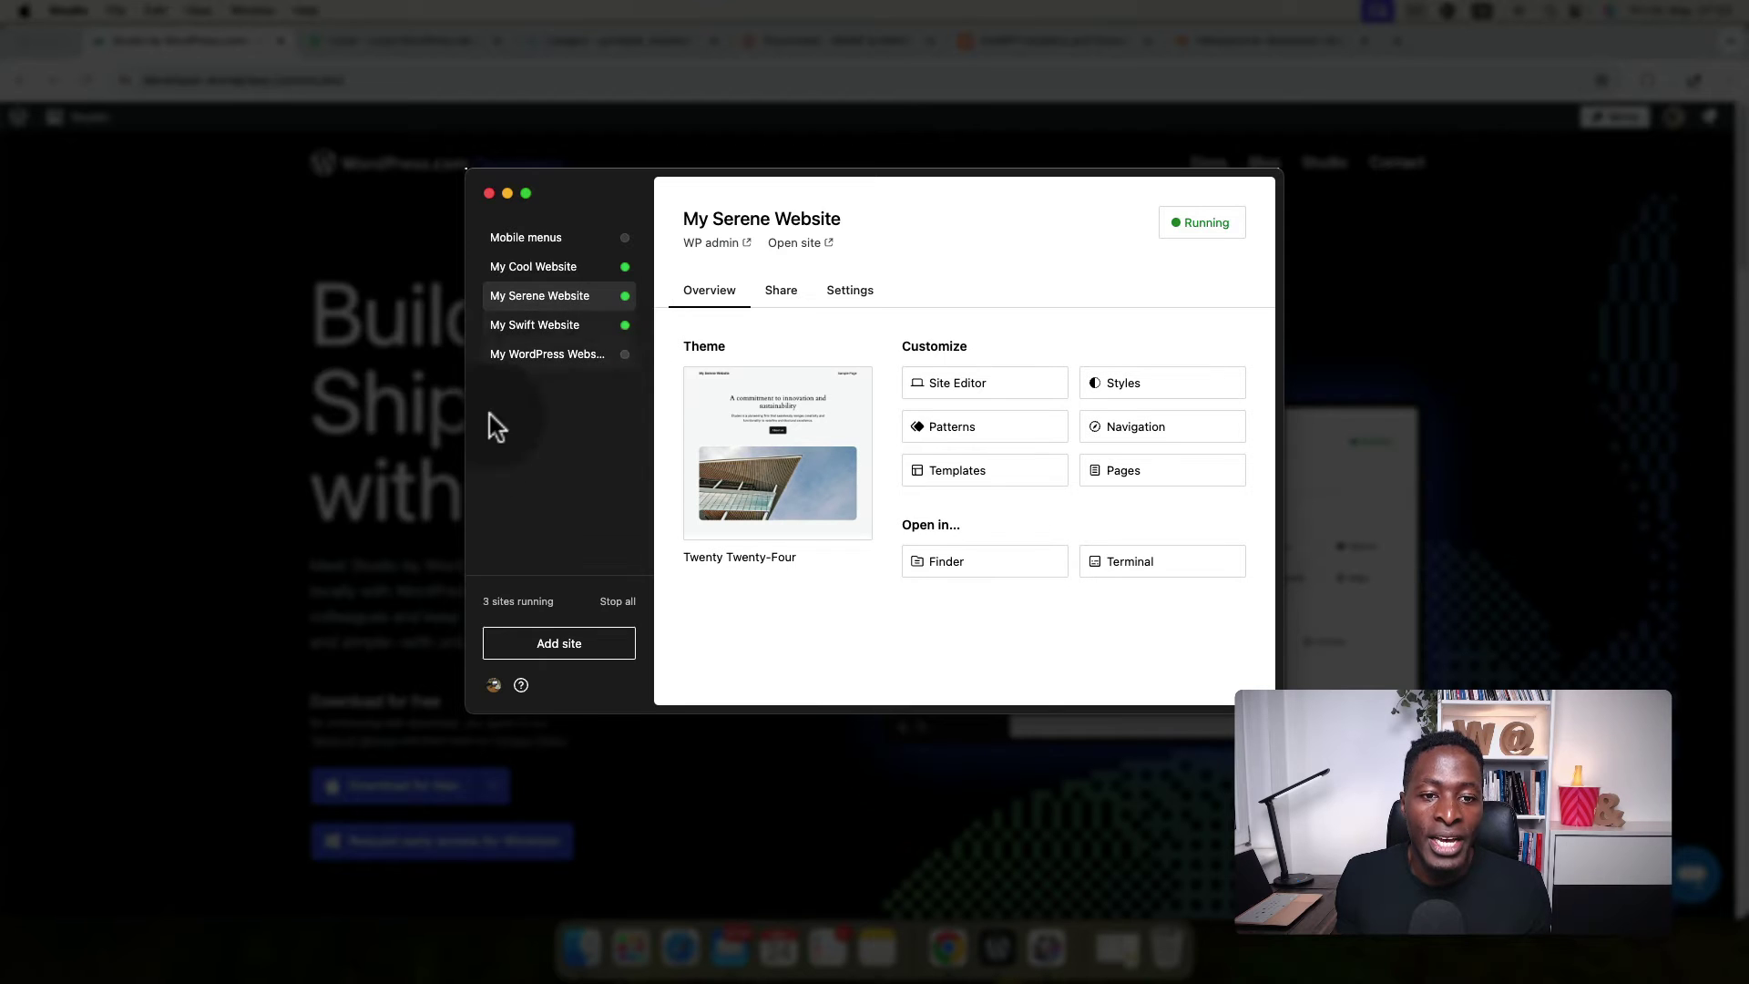
click(616, 329)
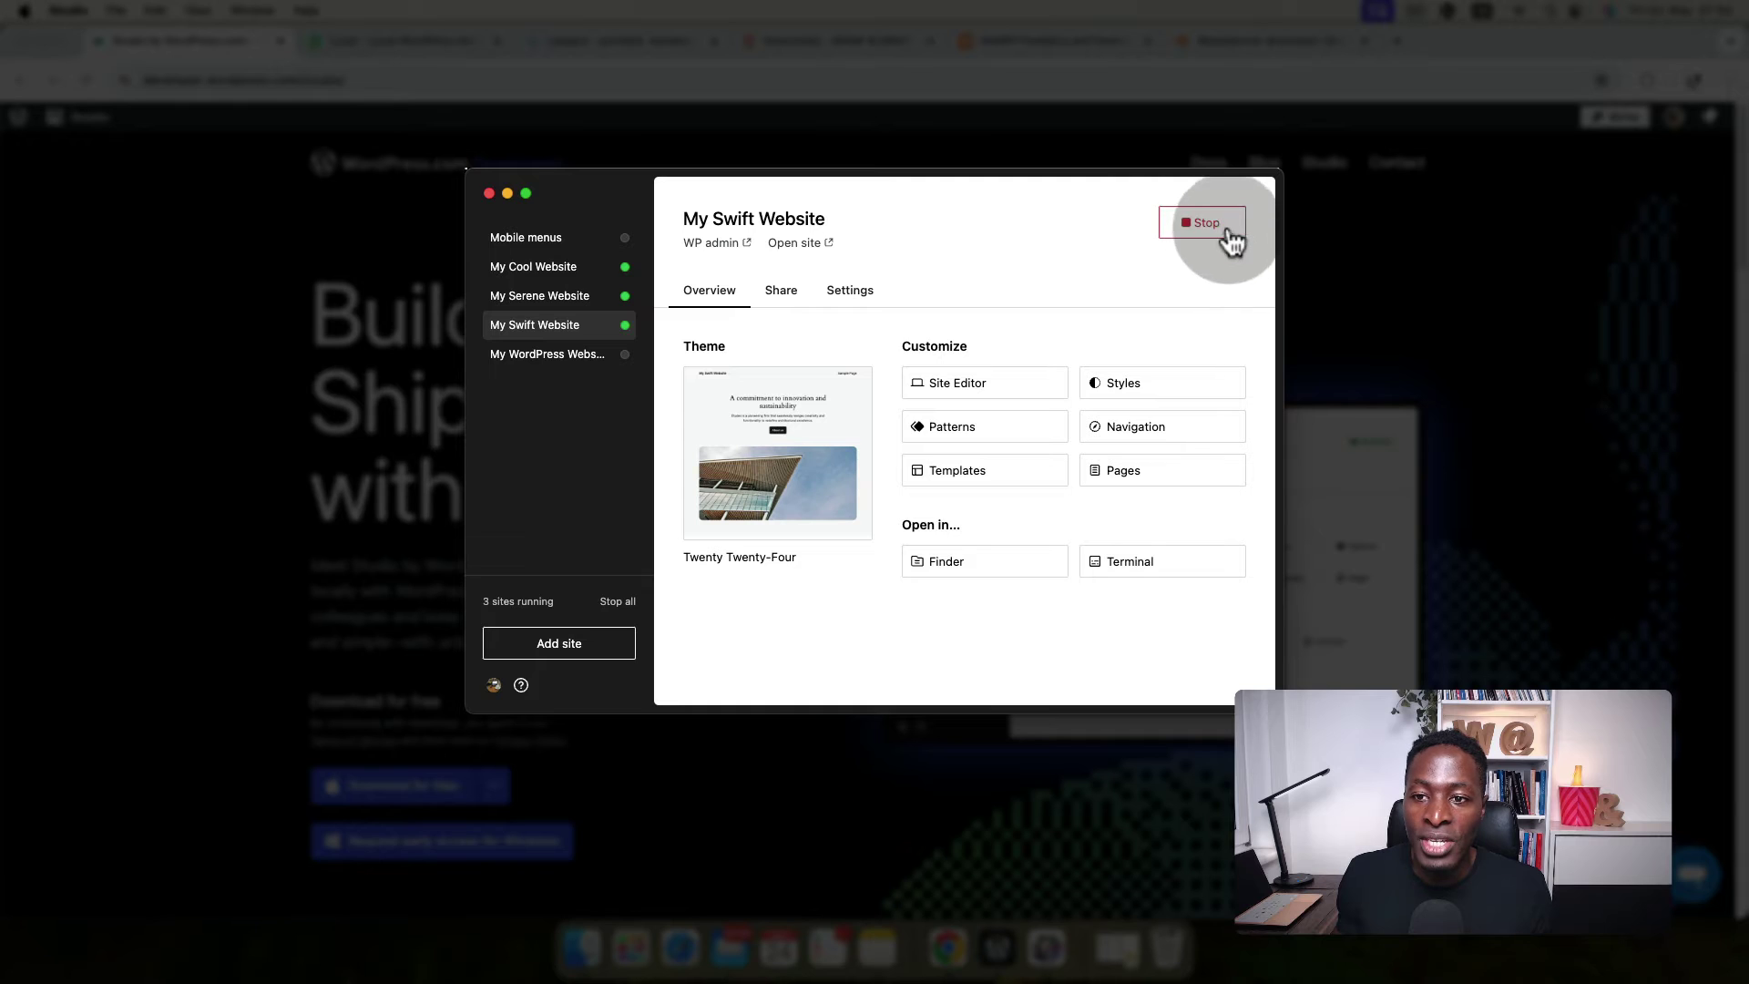
click(1199, 229)
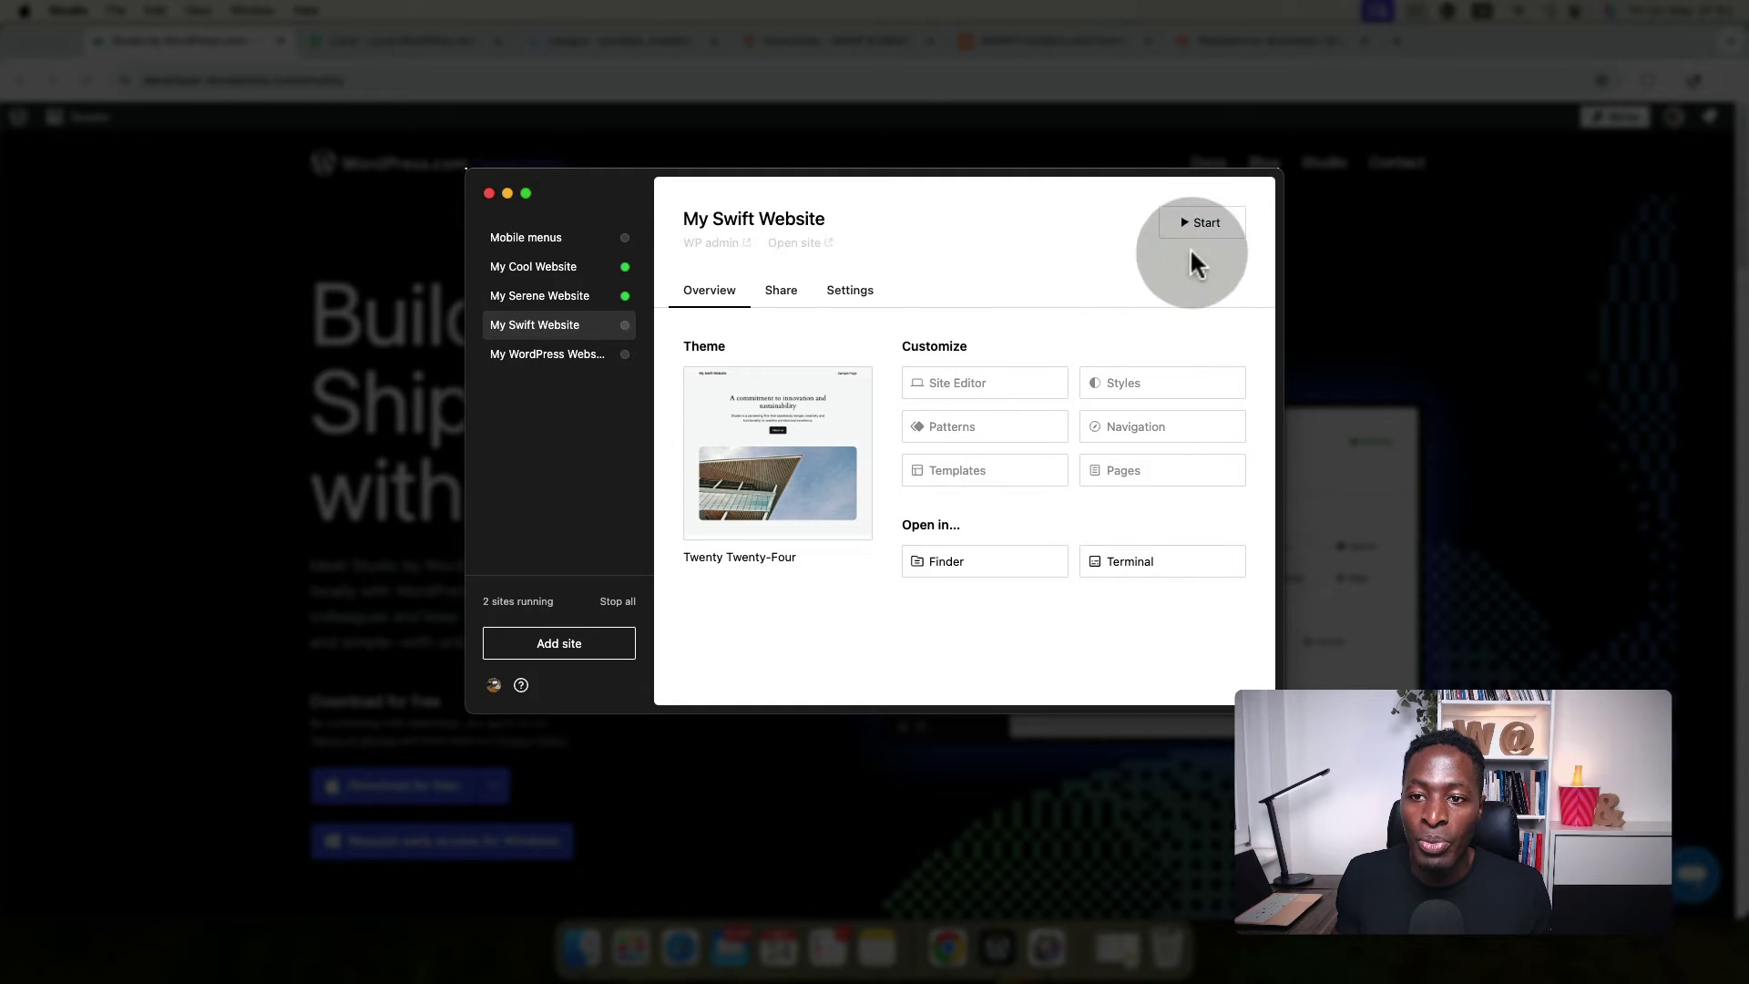
click(625, 268)
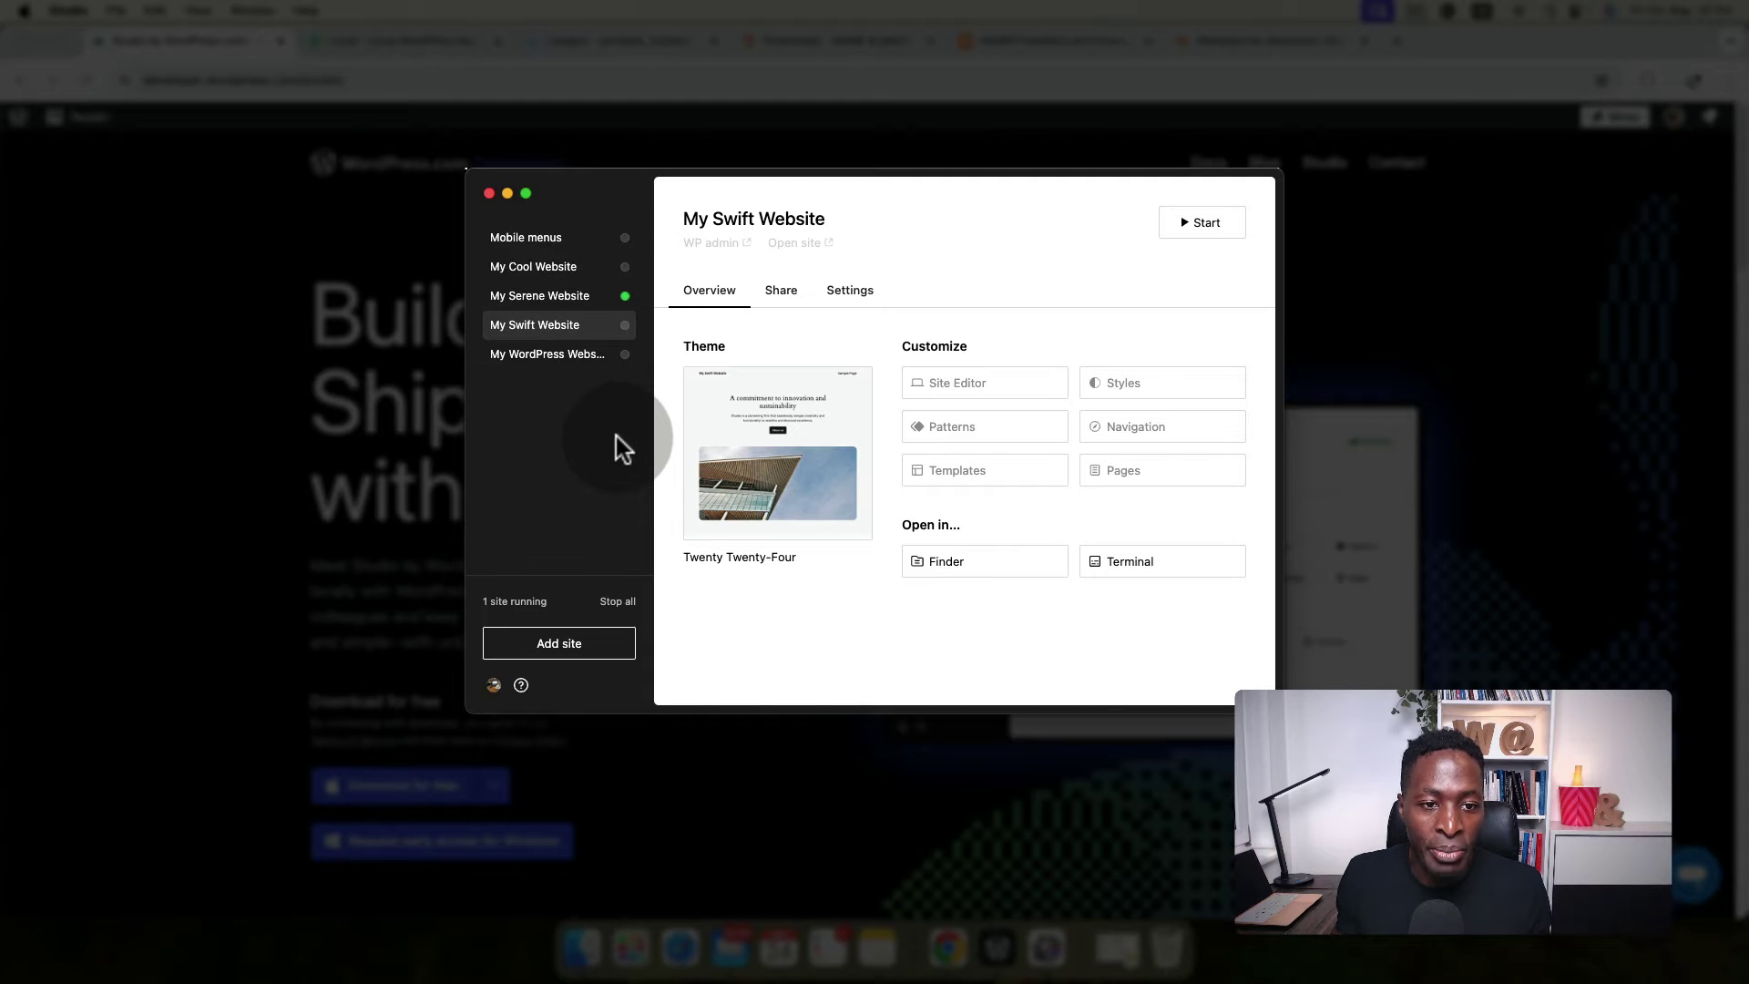
click(581, 300)
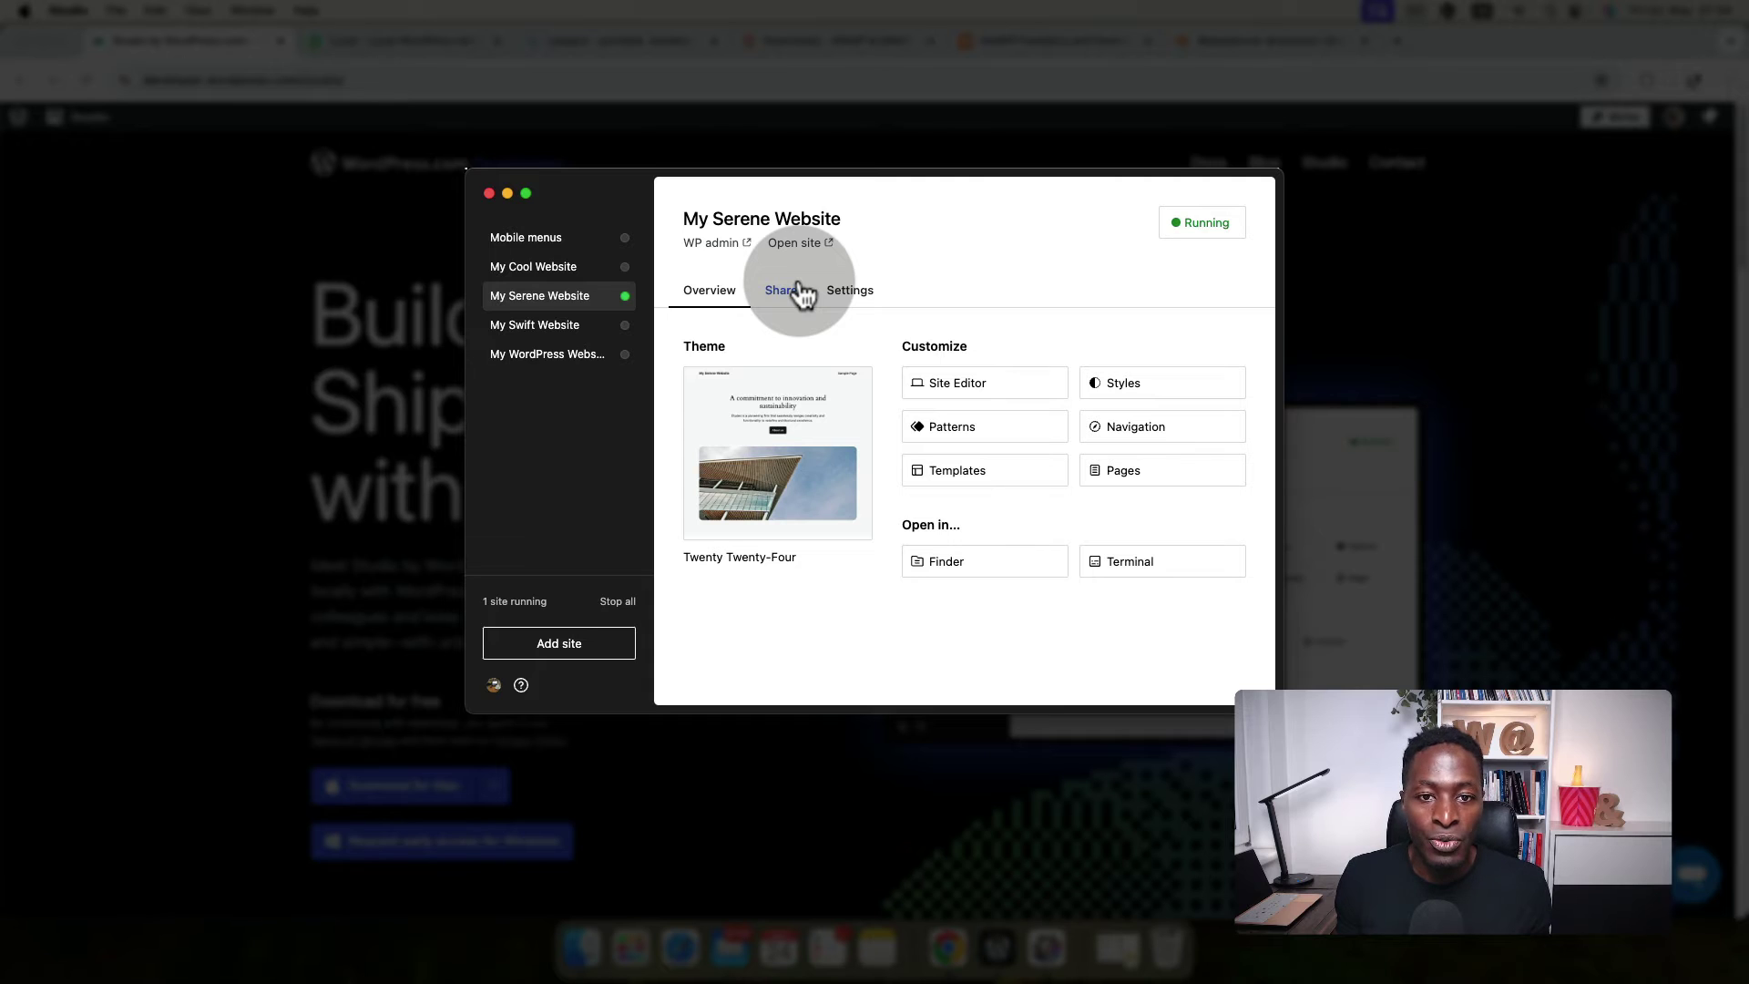
Open My Serene Website's front end in the browser and scroll through it.
click(802, 244)
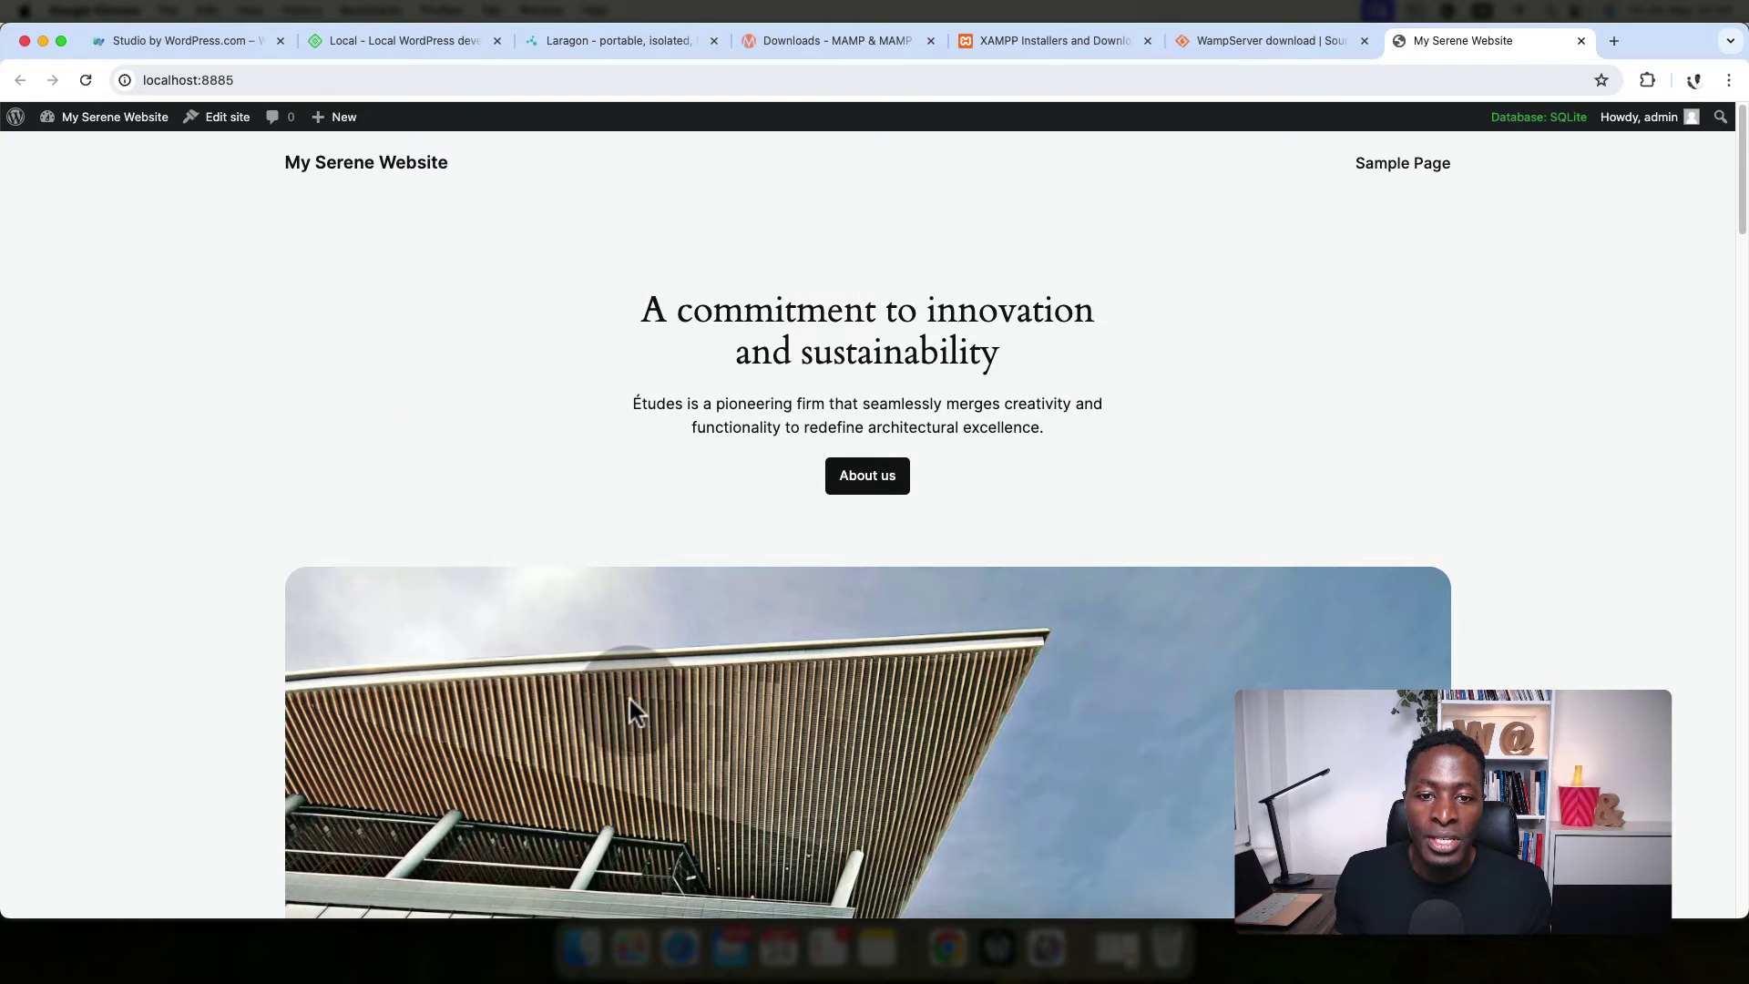
scroll(636, 700, down, 10)
scroll(637, 706, down, 15)
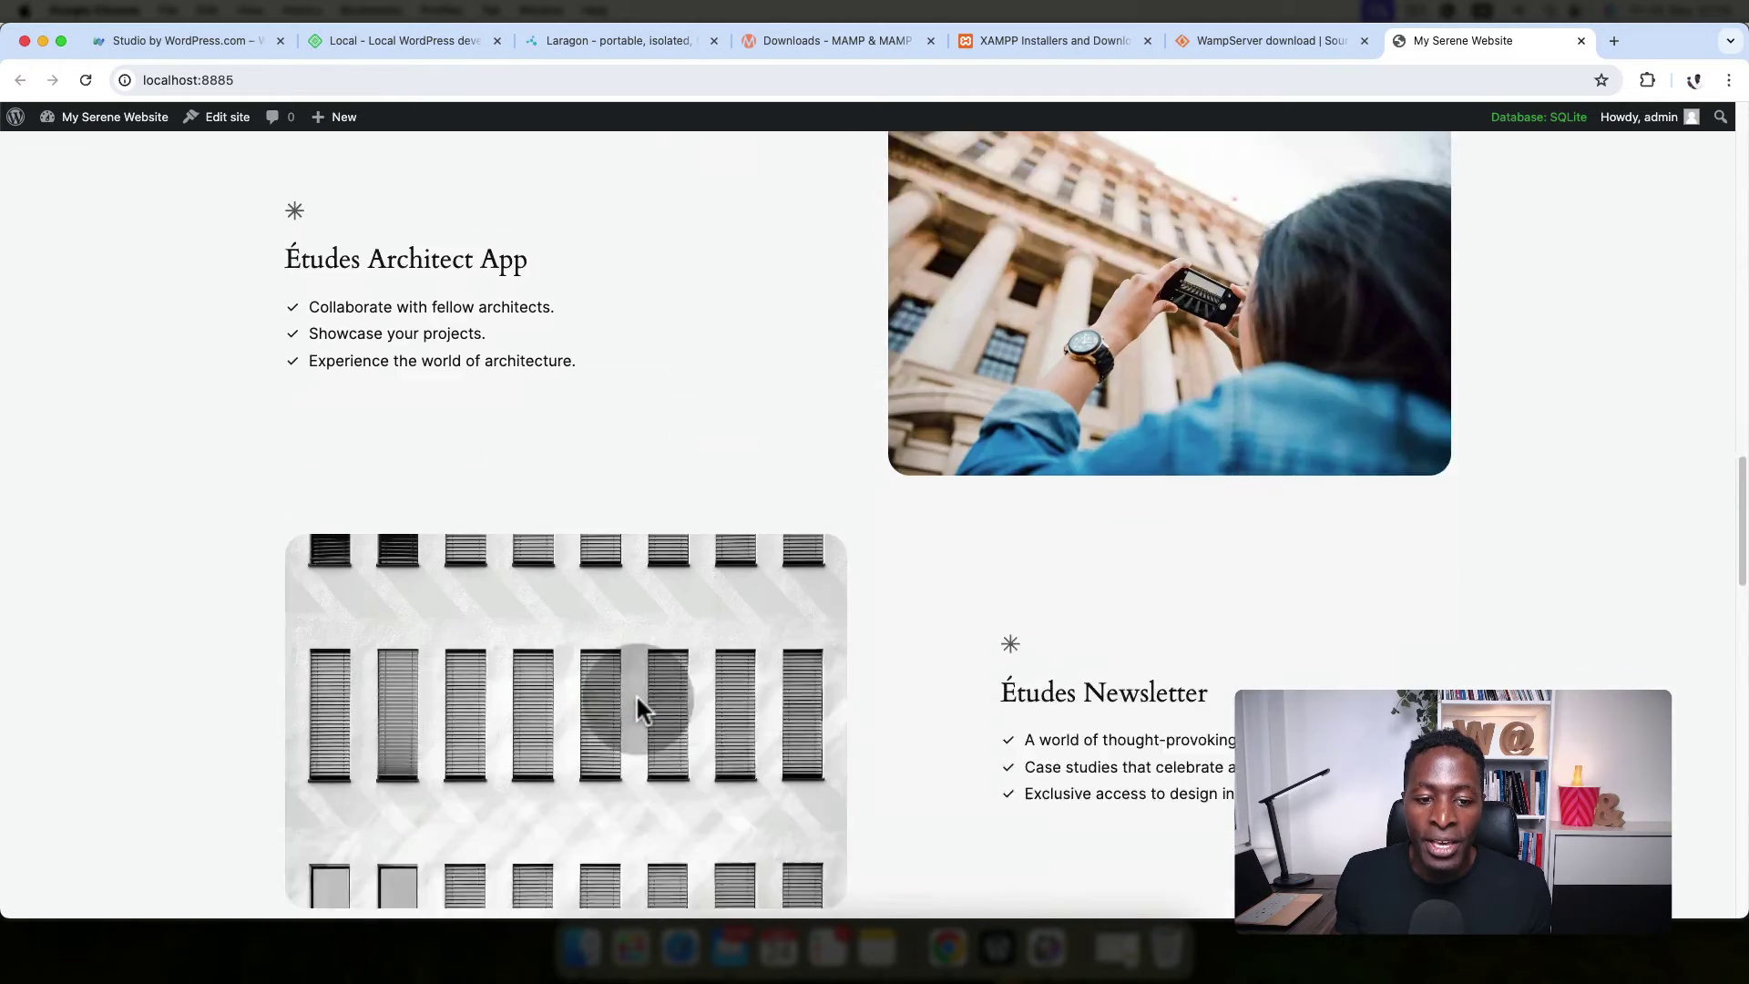
scroll(637, 706, up, 5)
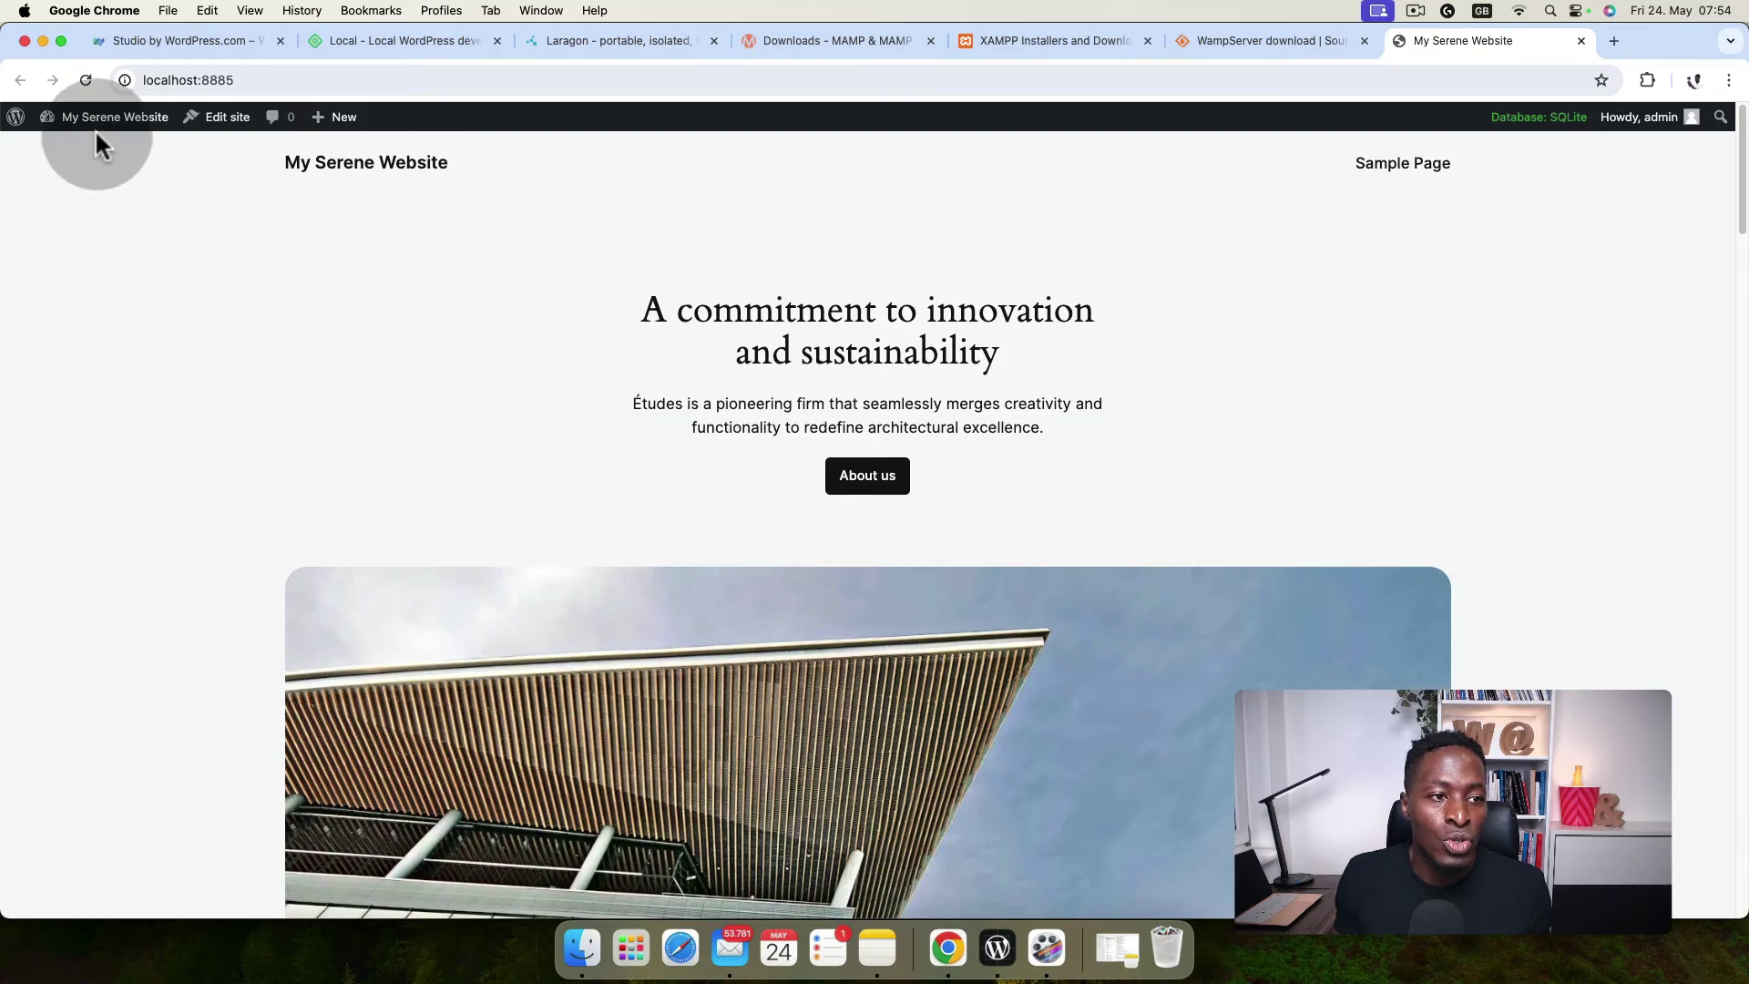
mouse_move(98, 123)
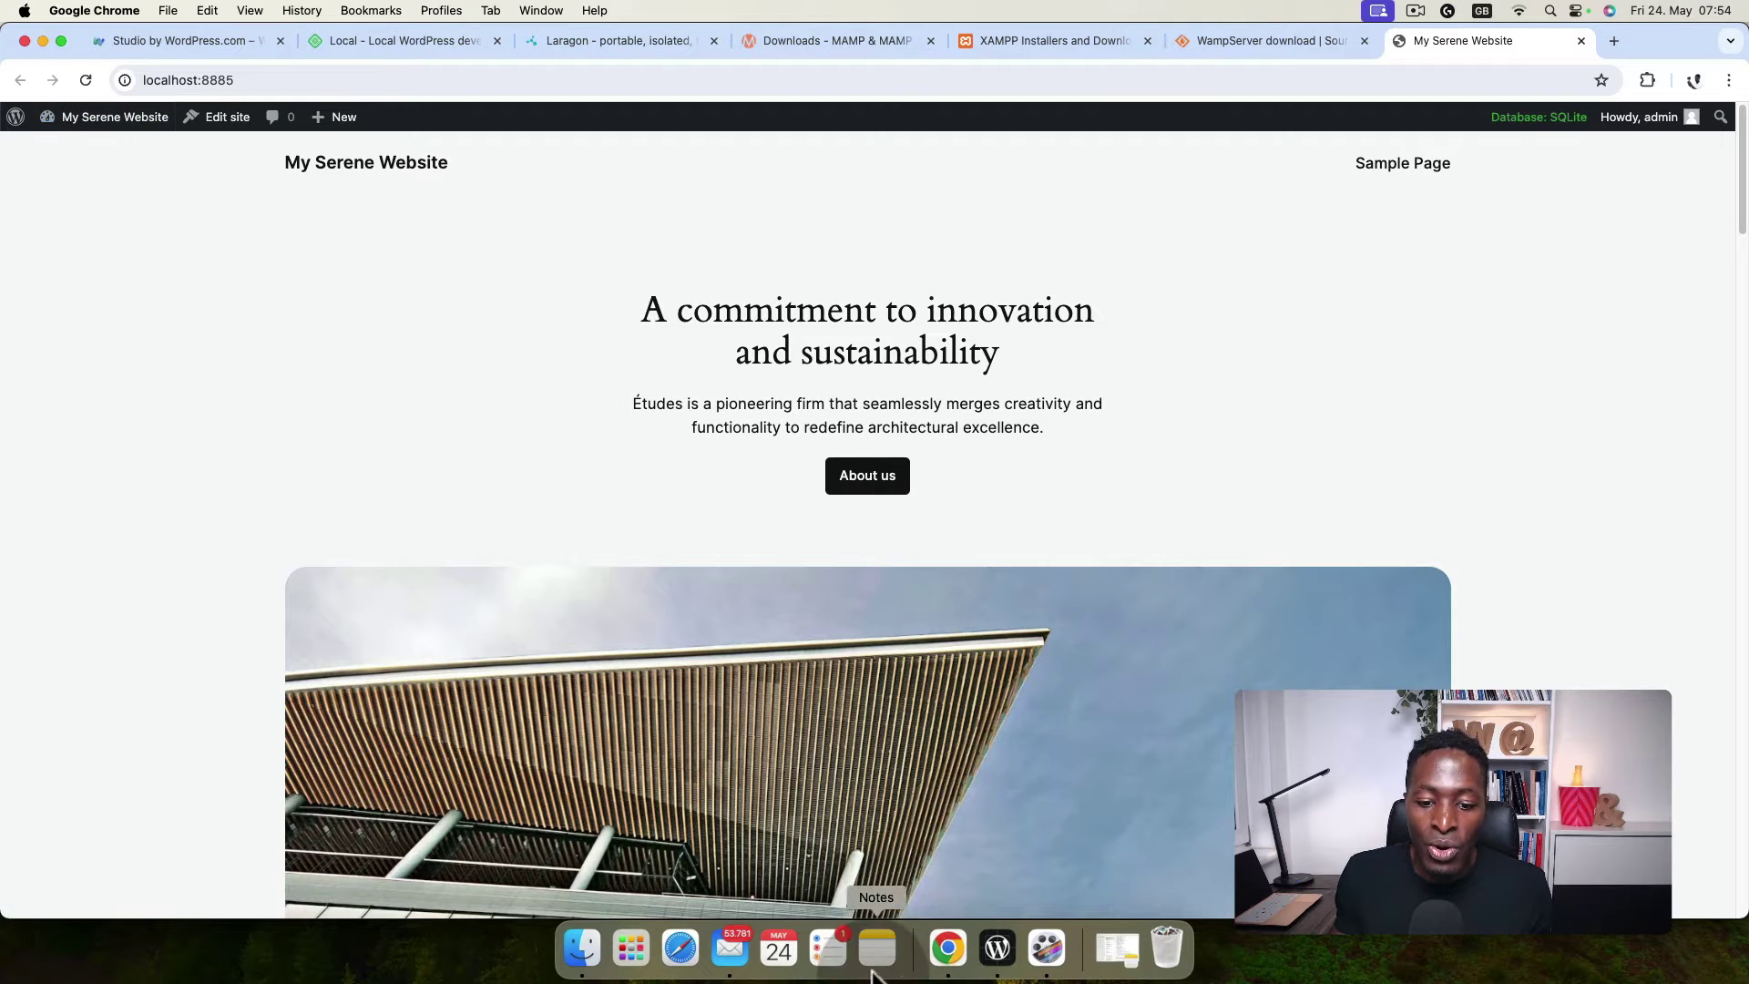
Open My Serene Website's WordPress admin dashboard at localhost:8885 from Studio.
click(996, 947)
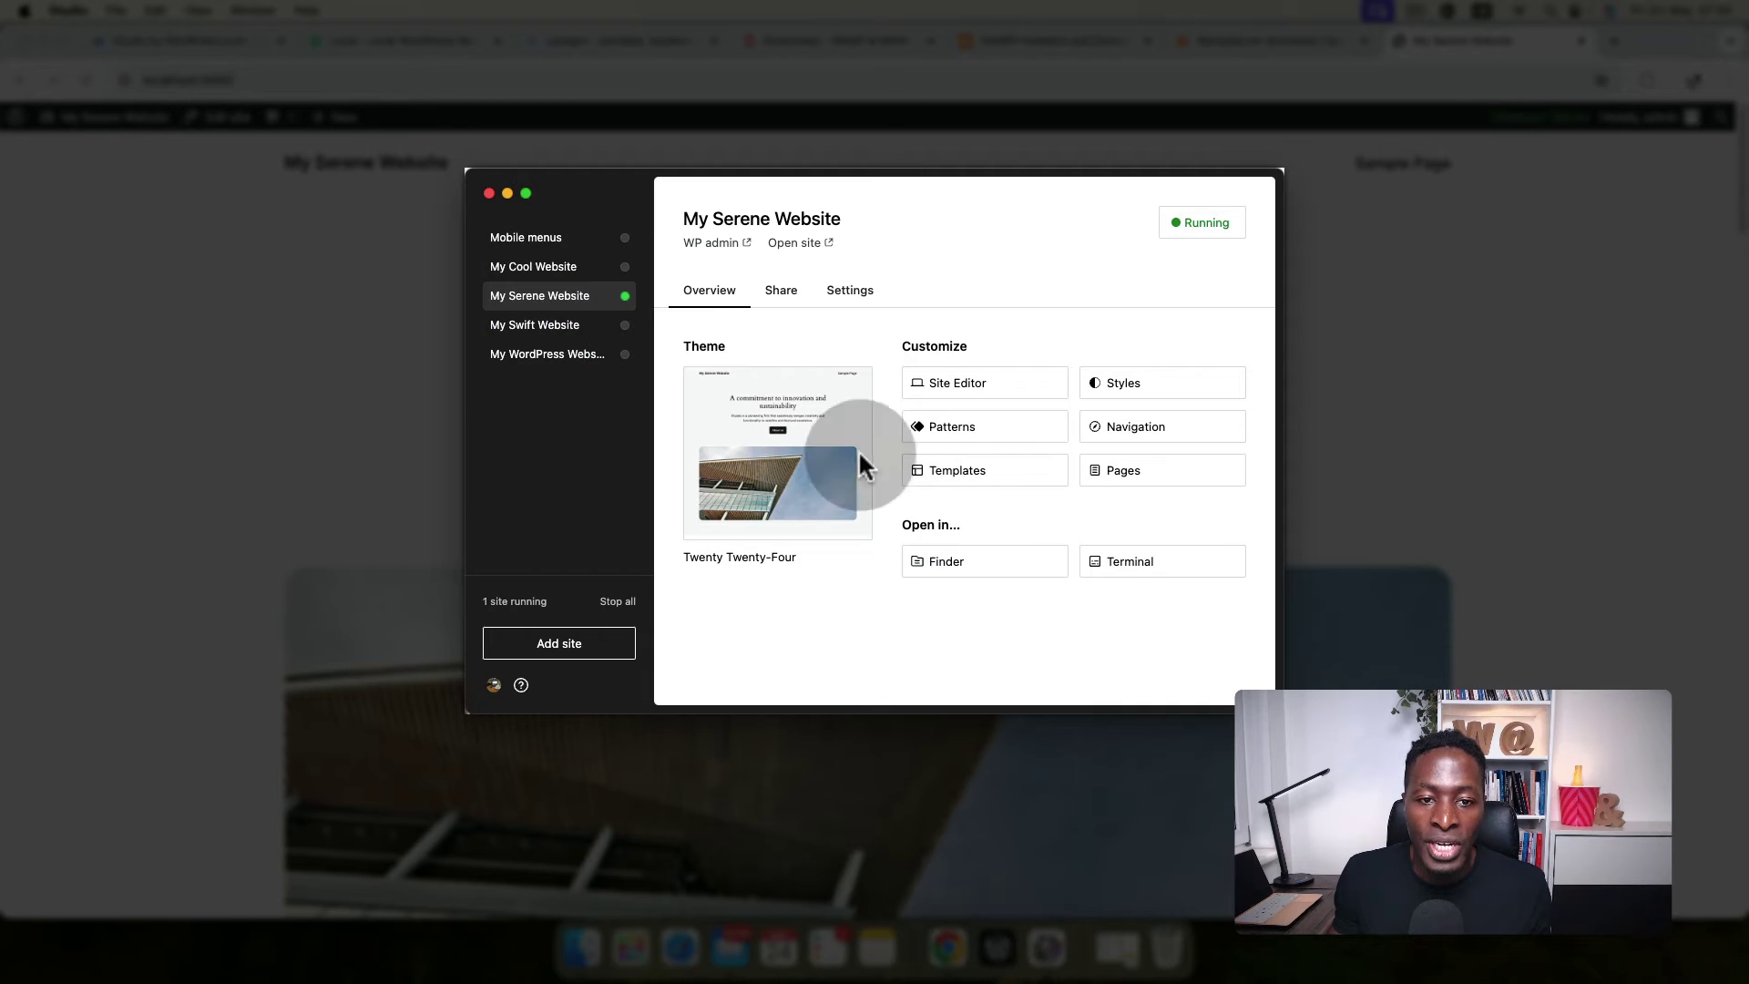
click(718, 246)
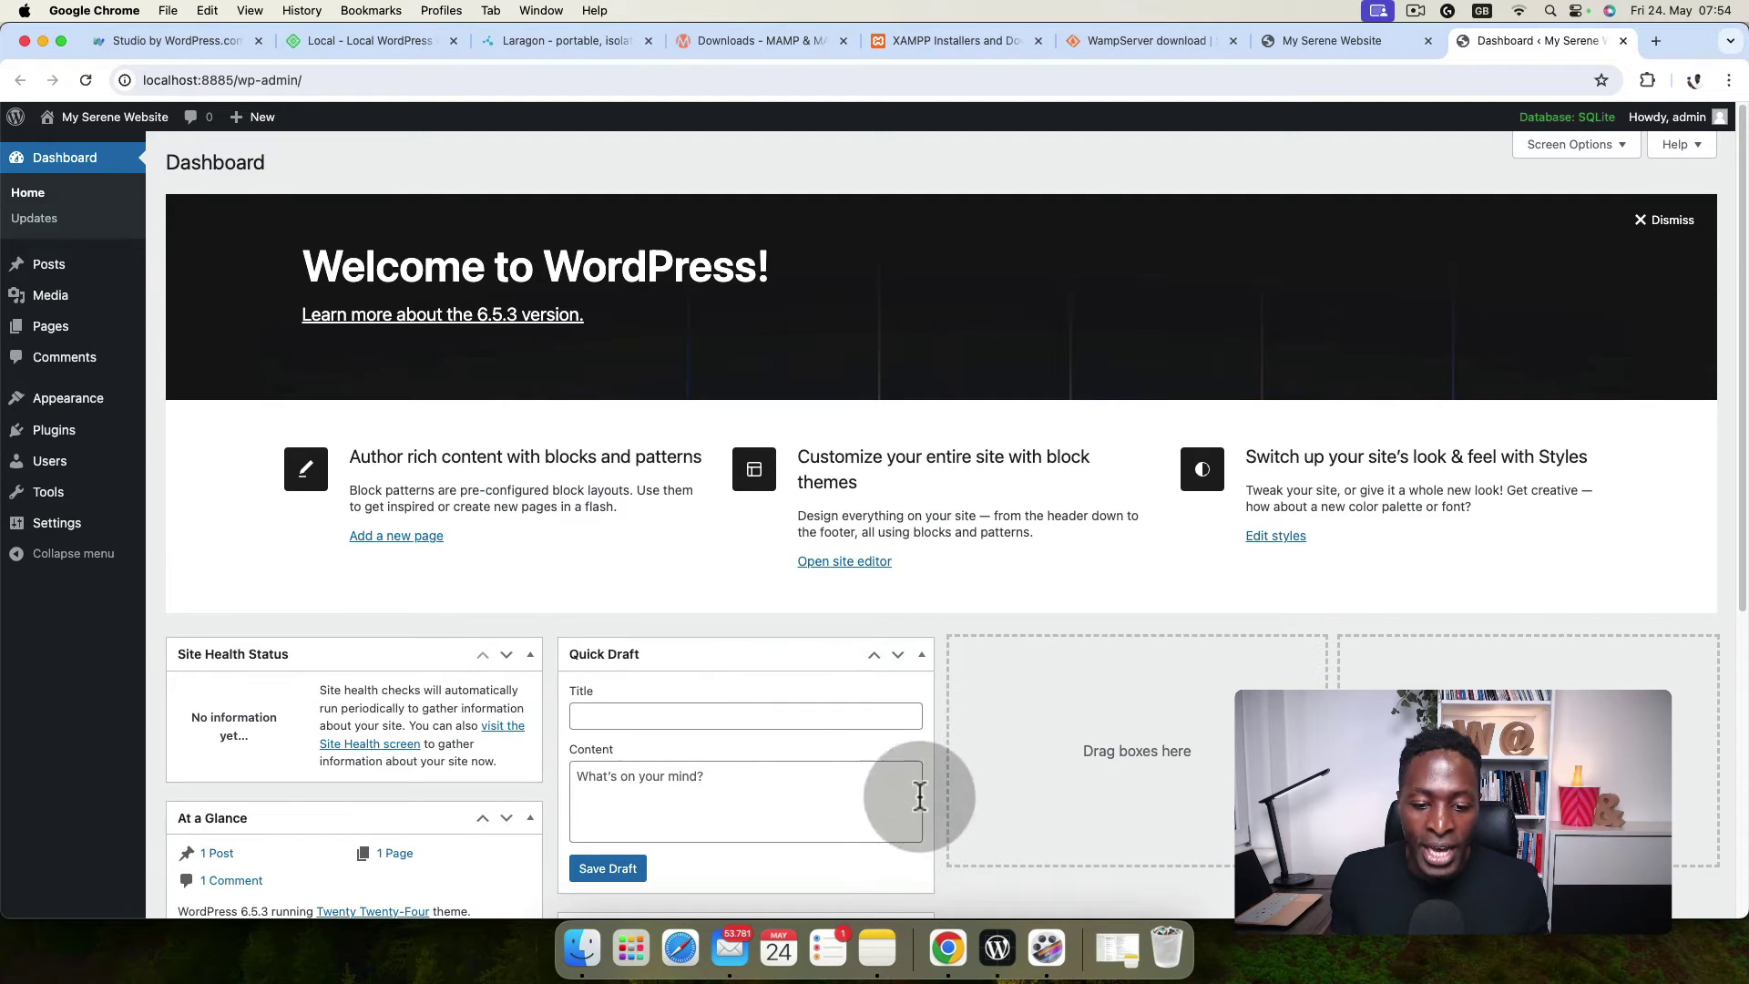
click(997, 947)
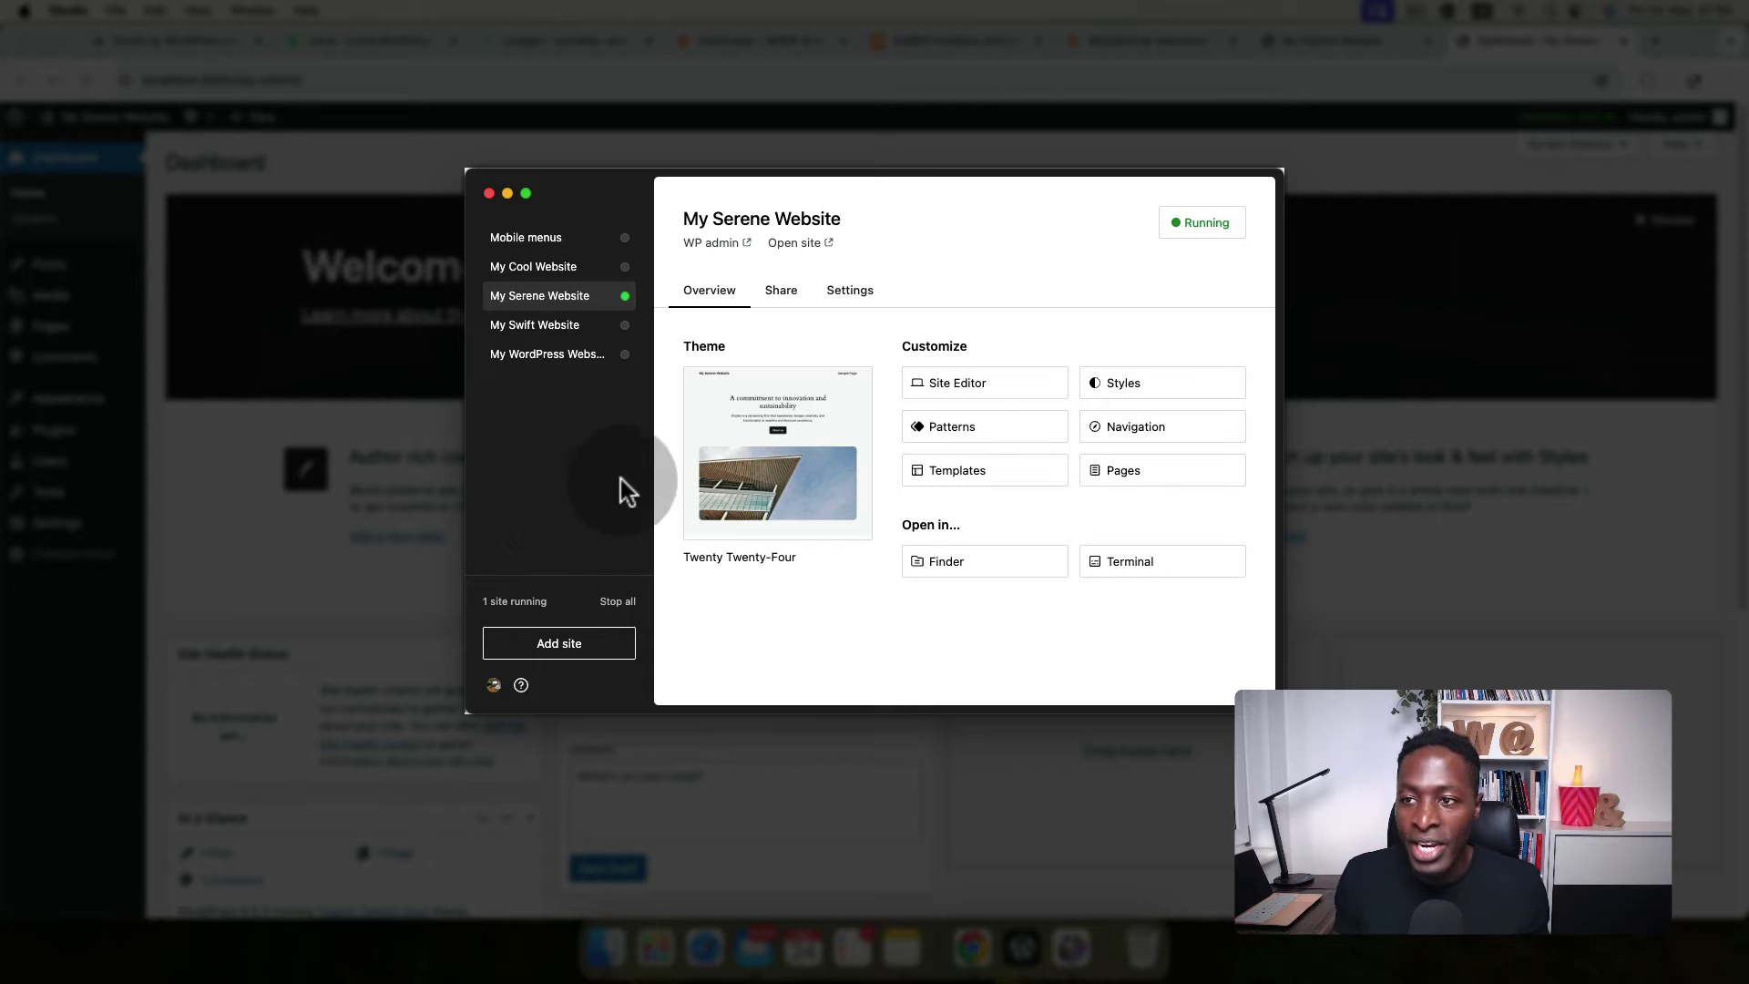
click(1506, 46)
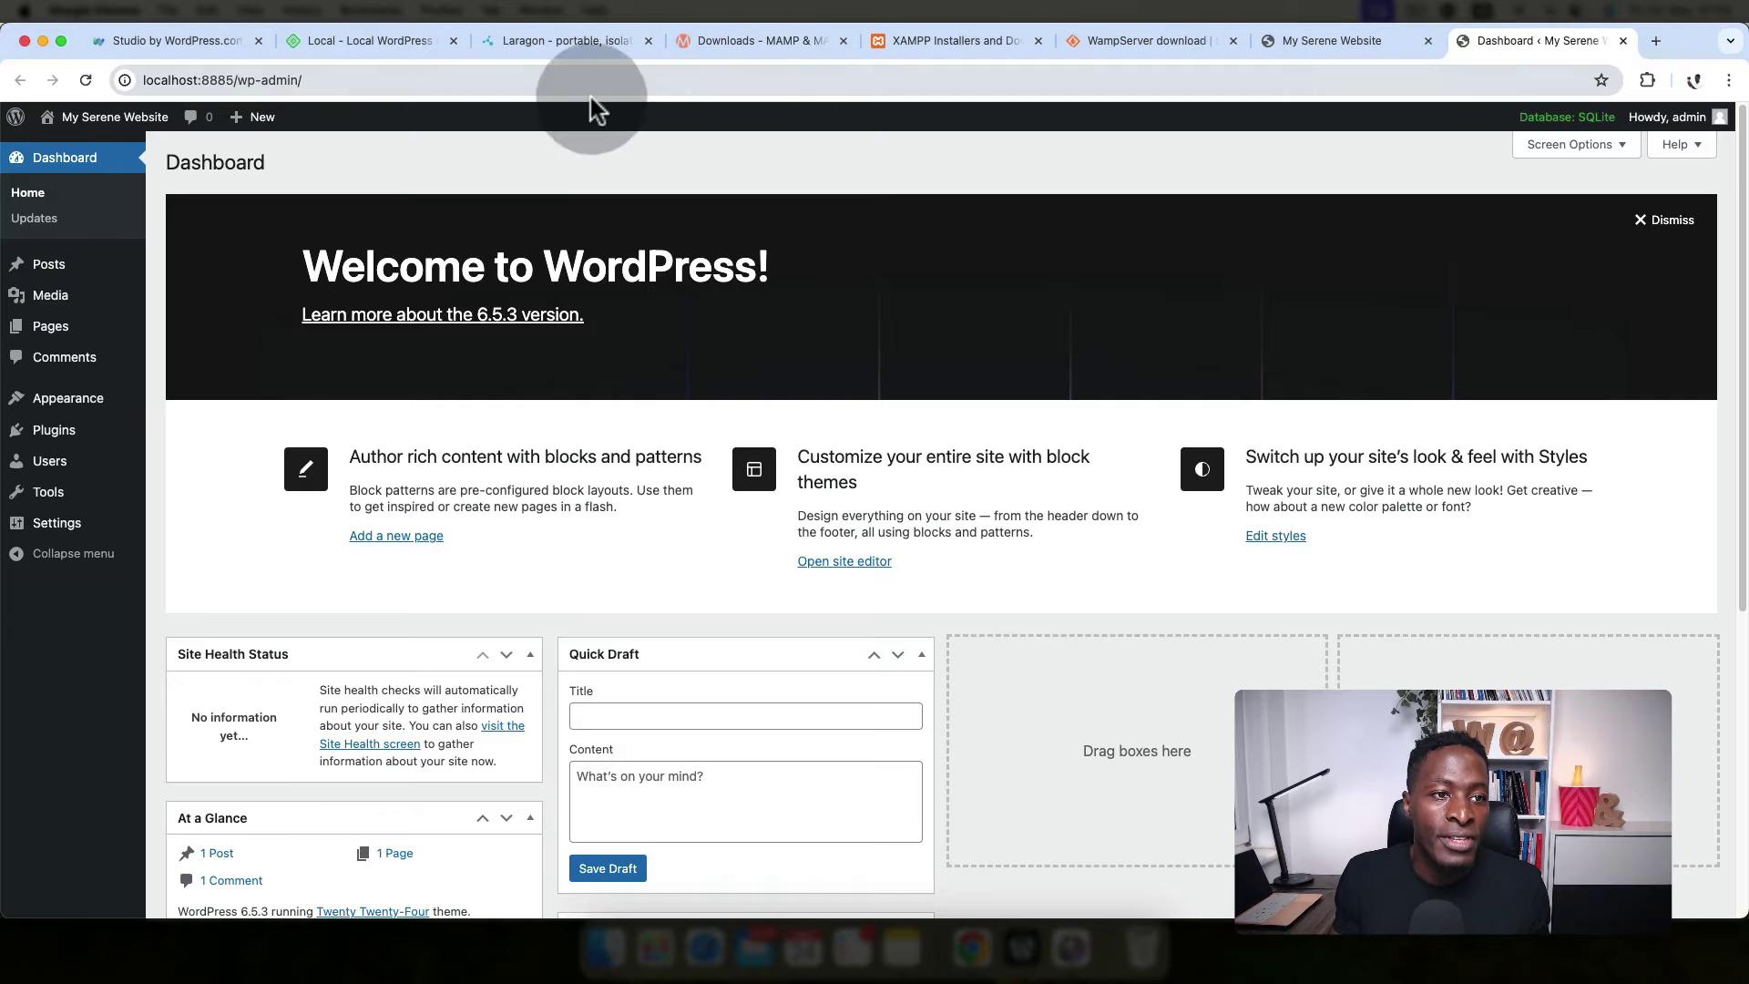
Open My Joyful Website's details, then return to My Serene Website's overview and theme.
click(200, 82)
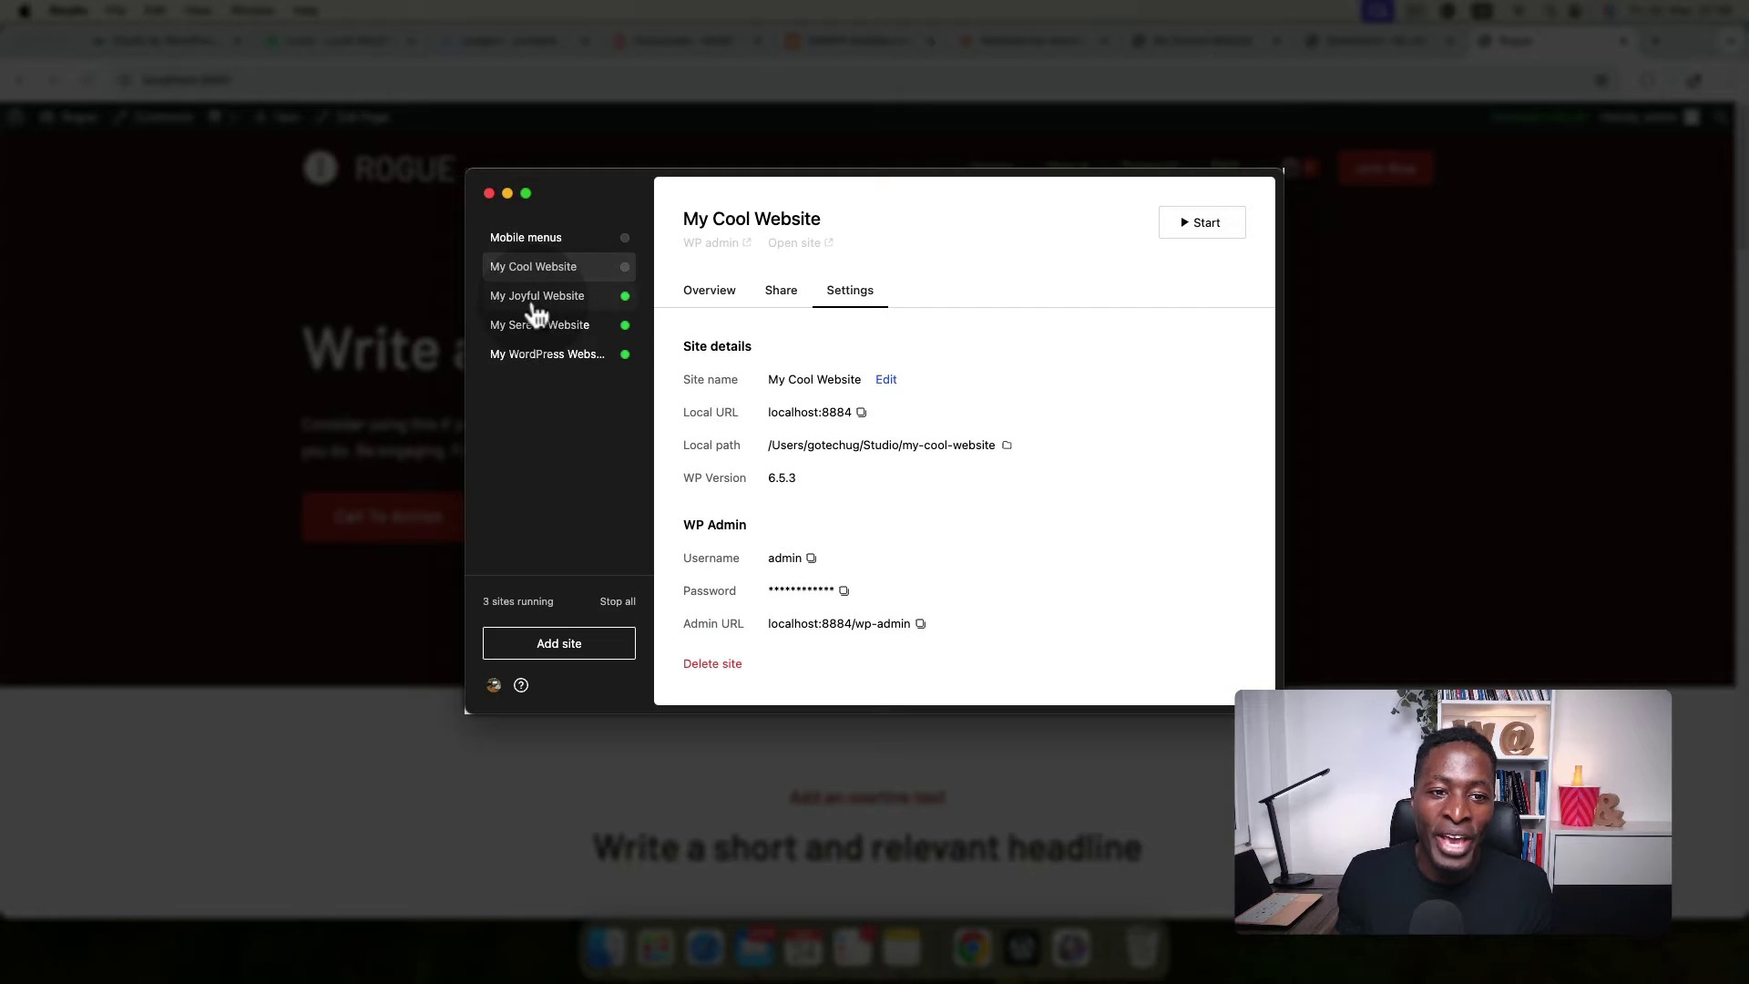
click(538, 298)
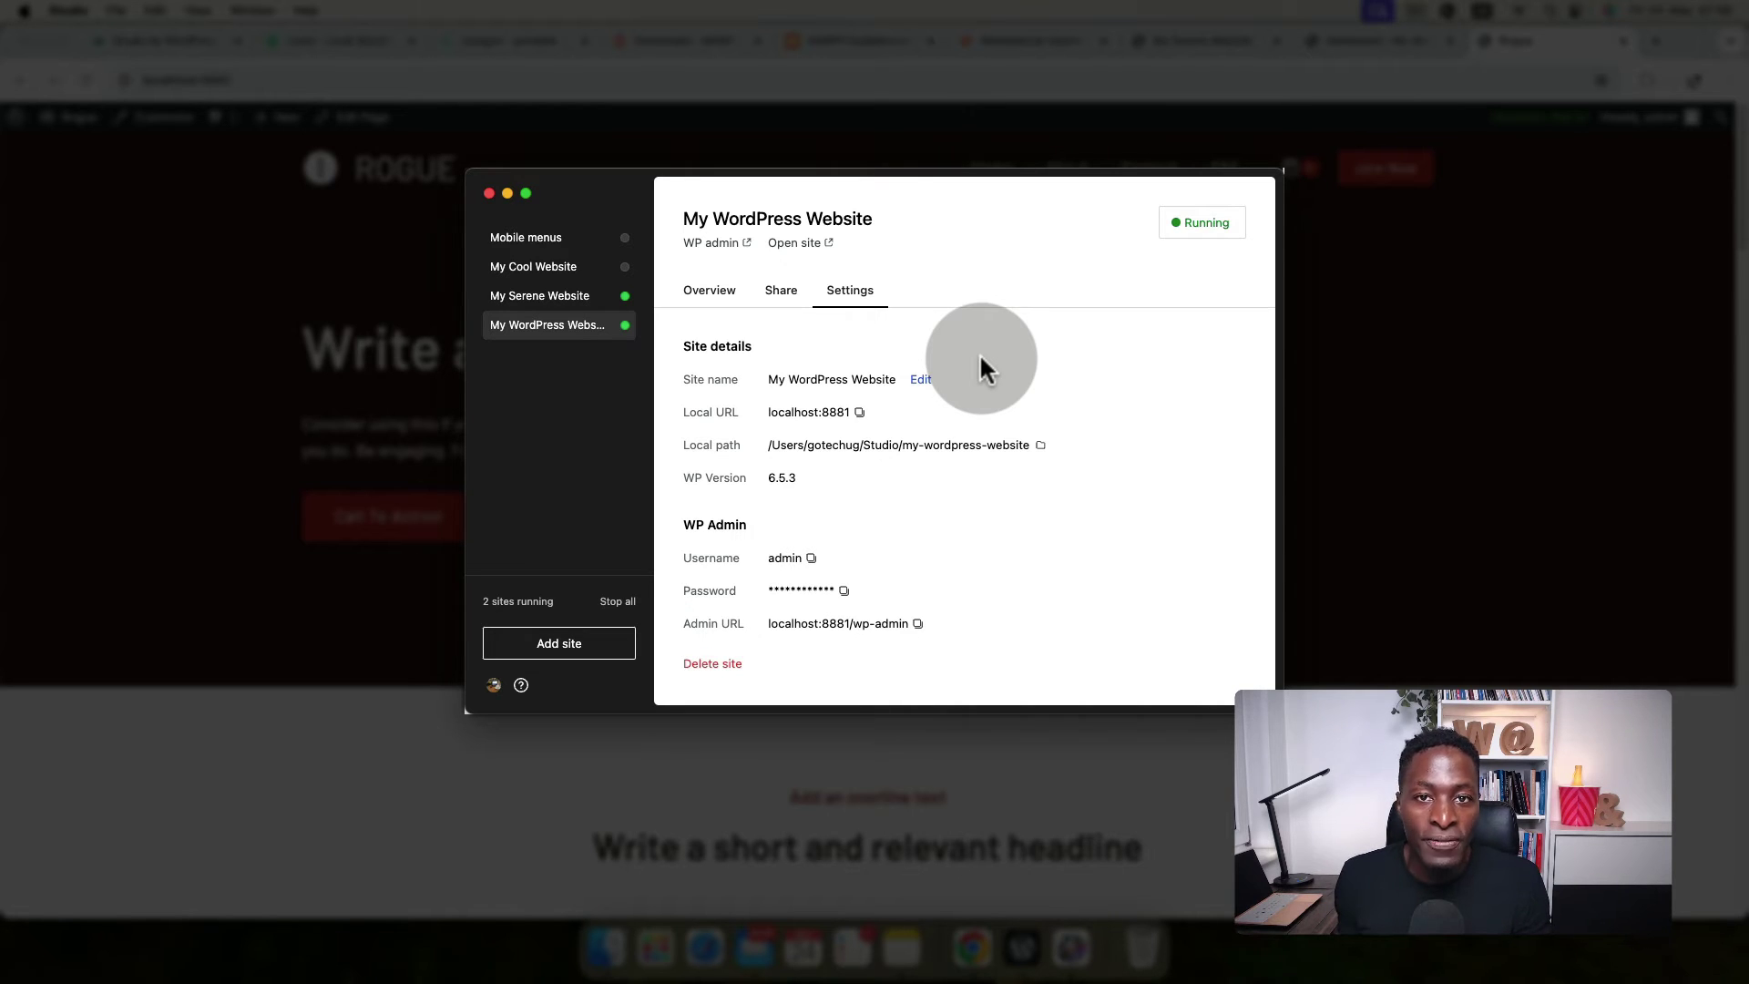
click(545, 303)
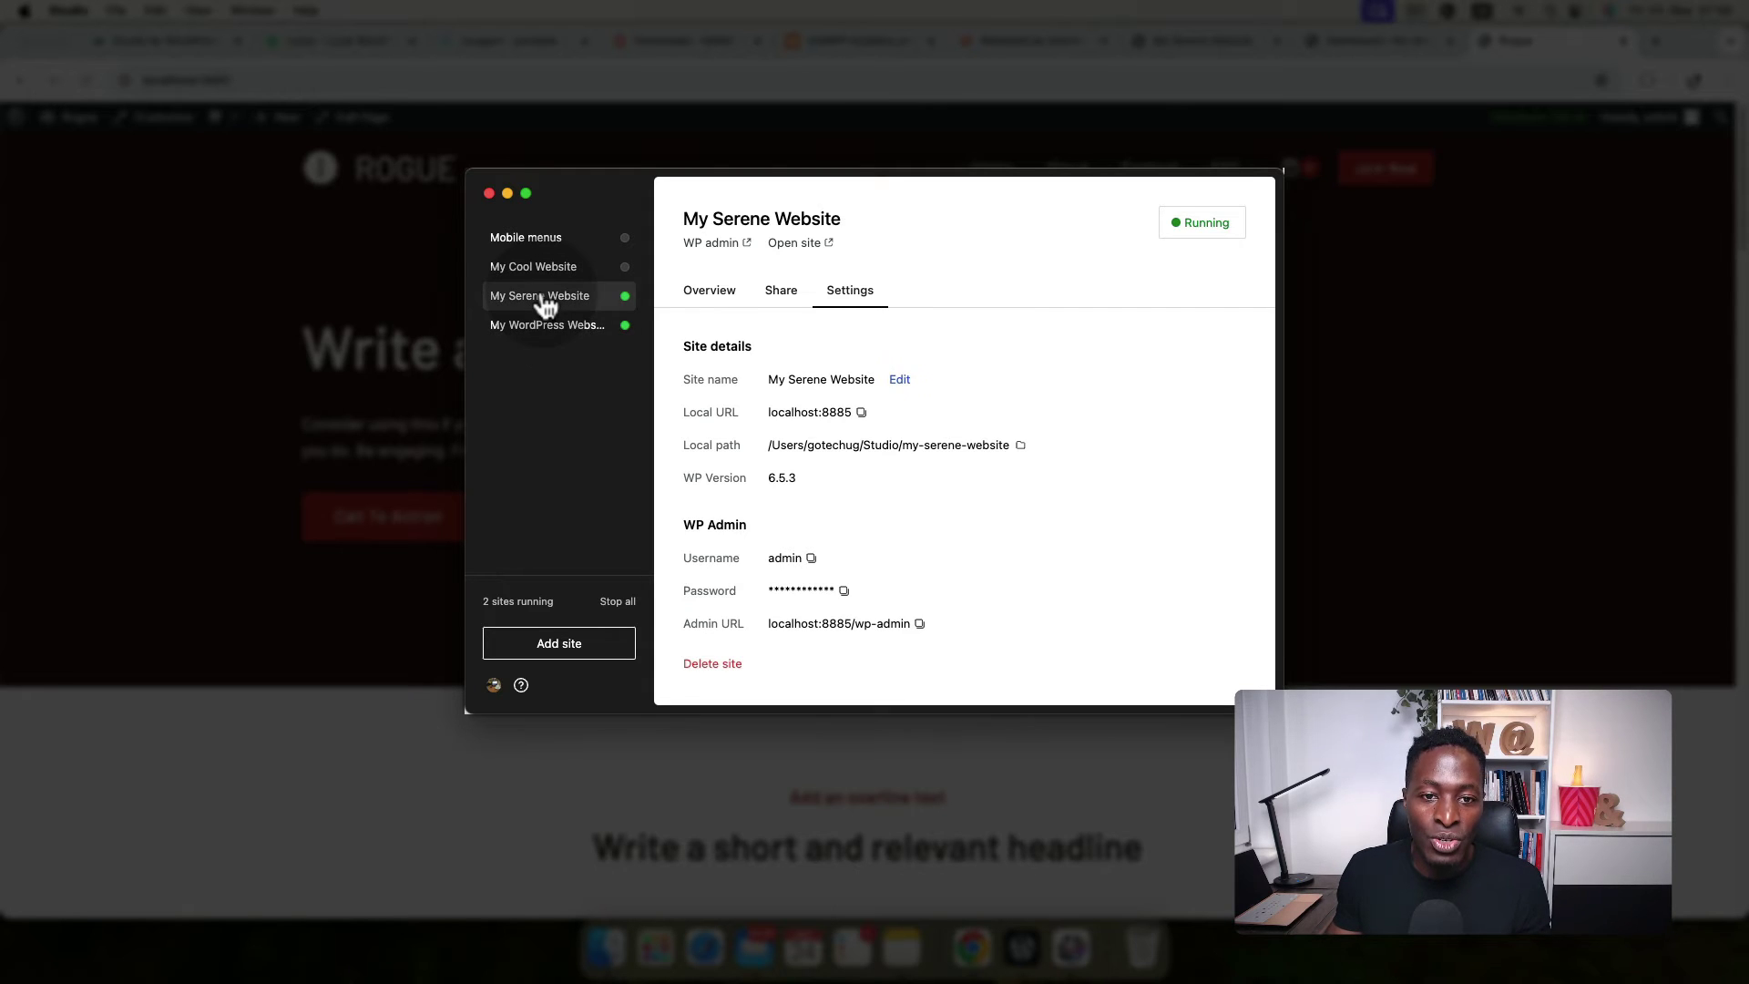
click(695, 289)
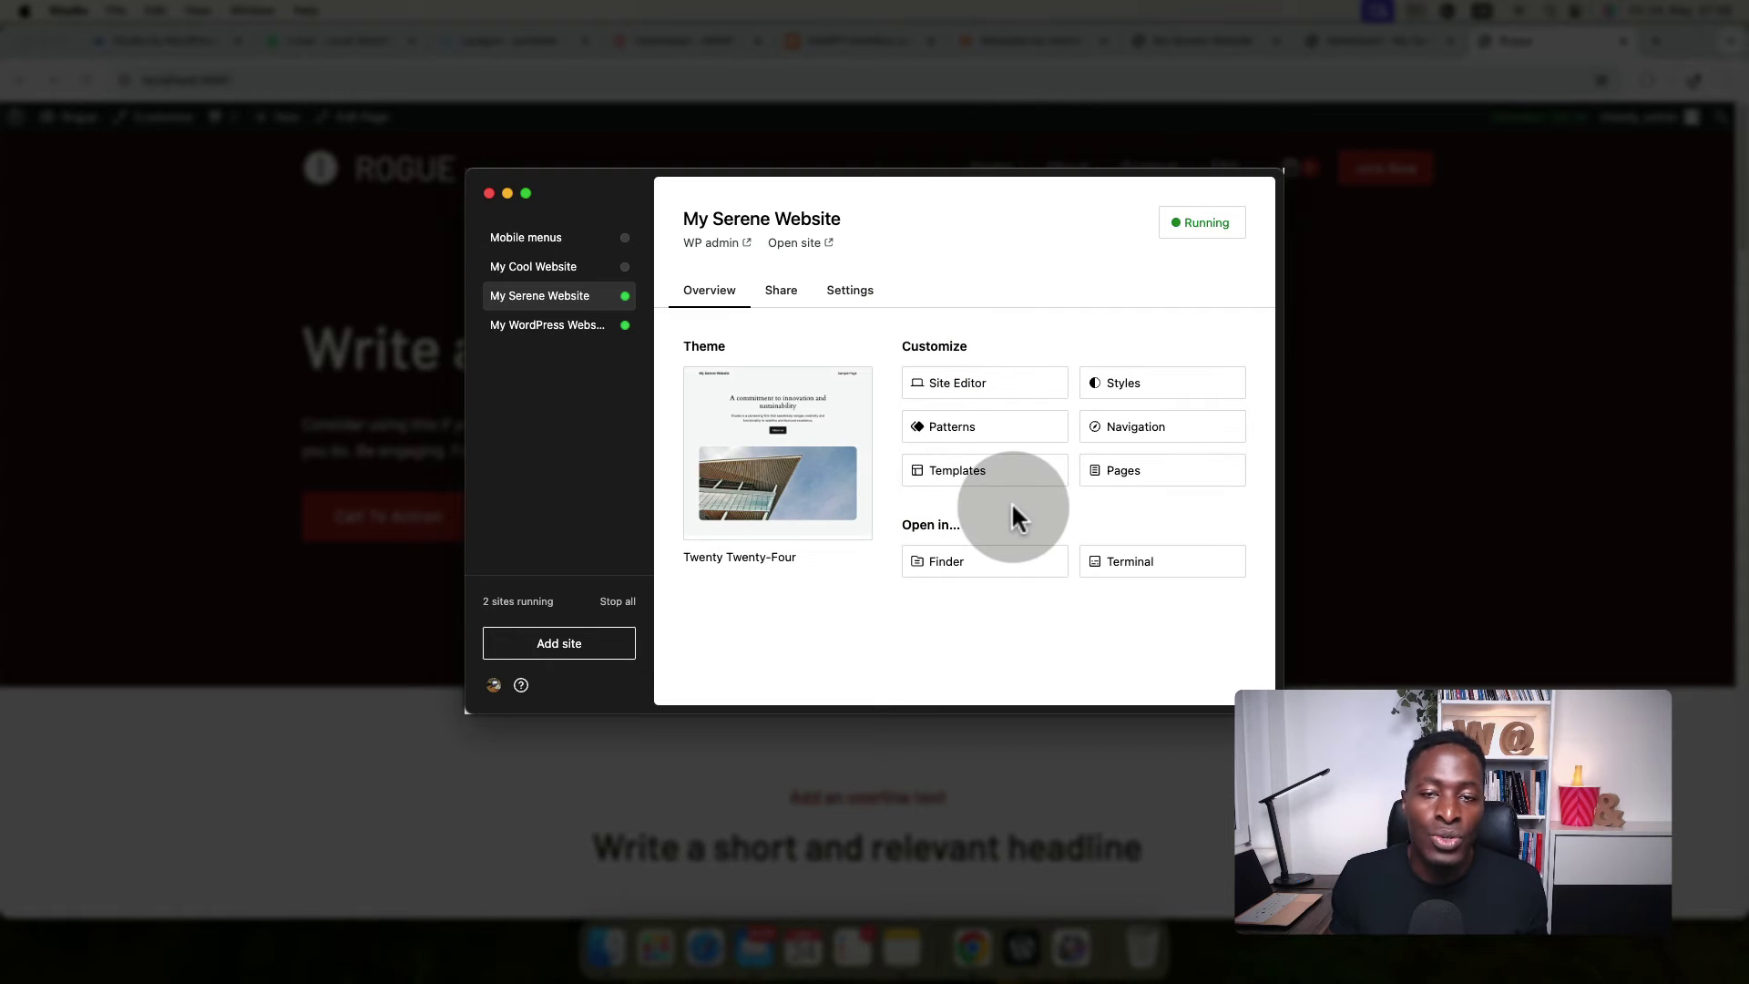
Compare My WordPress Website's Kadence options with My Serene Website's, ending on My Serene Website.
click(547, 325)
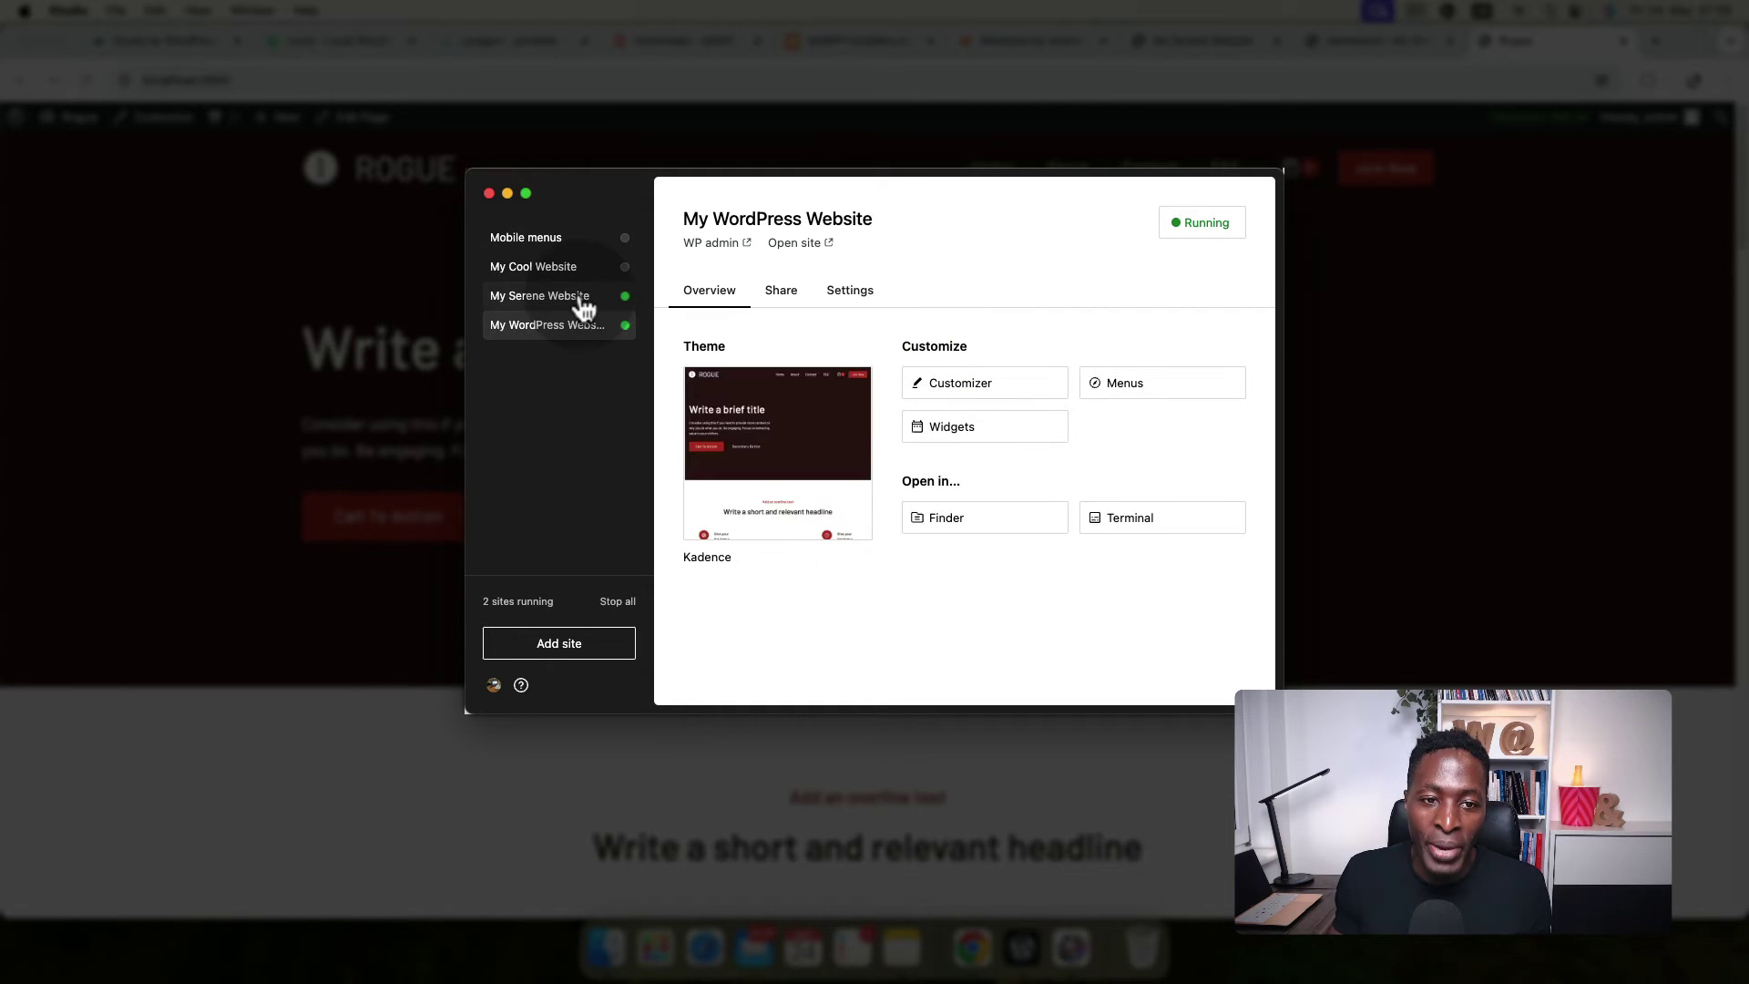
click(528, 298)
click(572, 335)
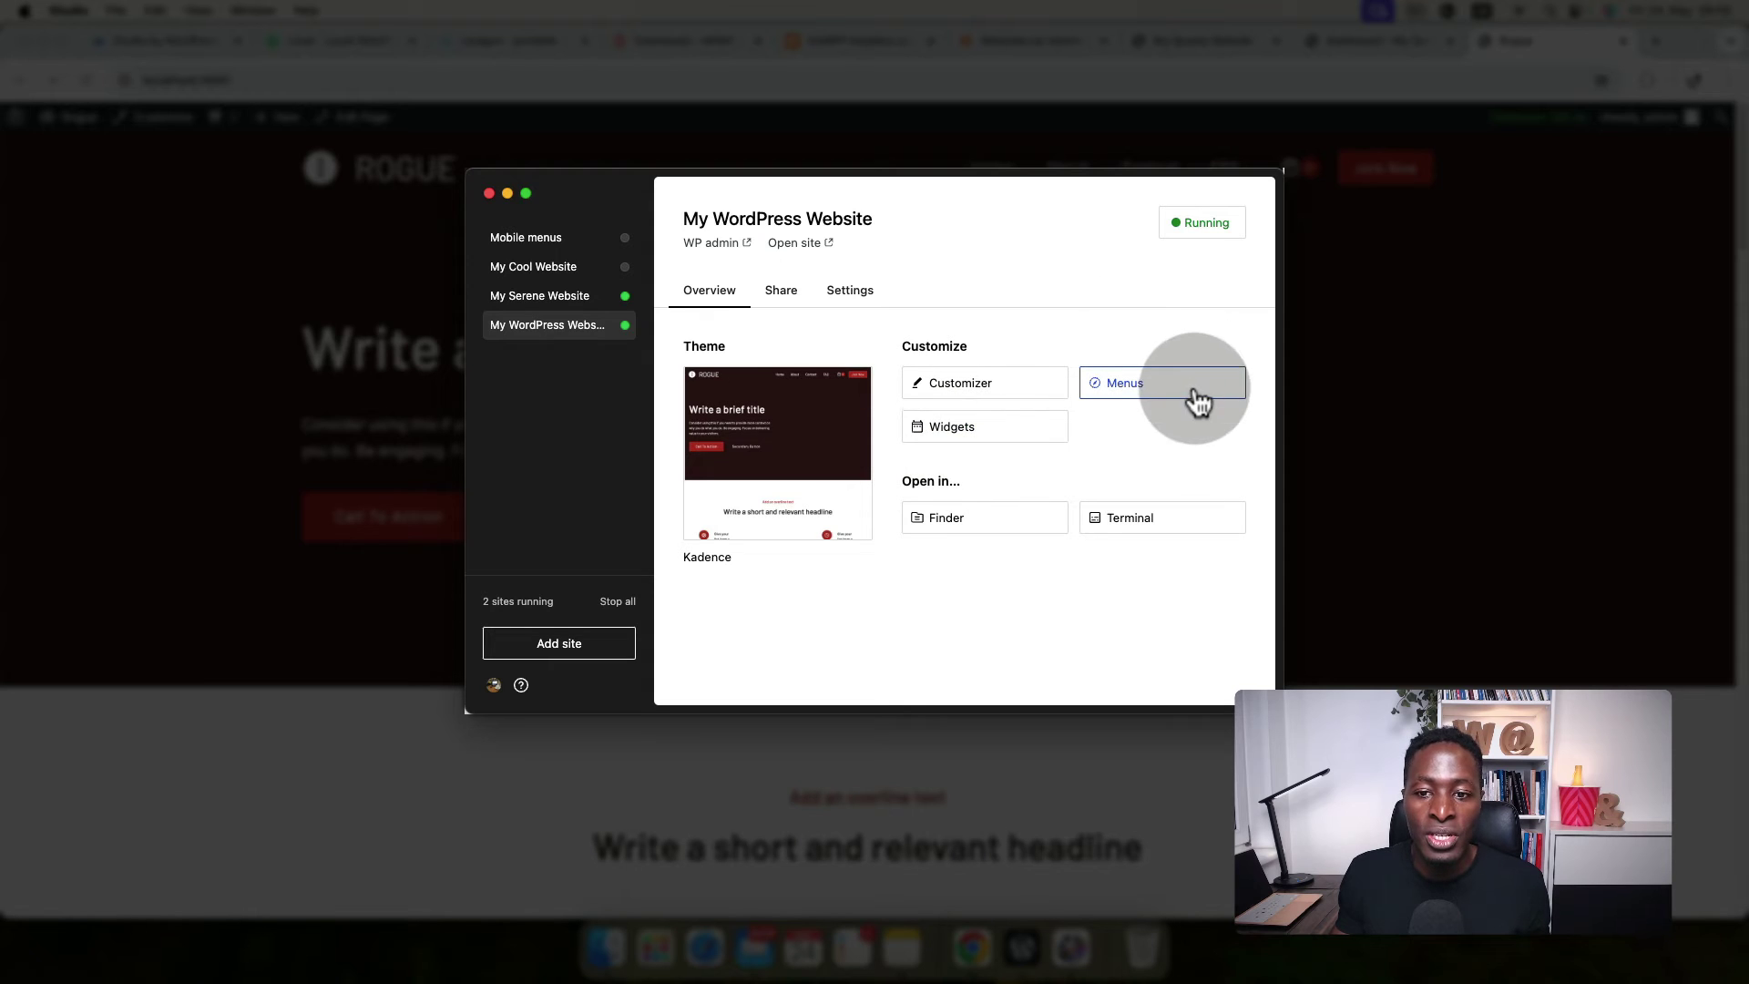
click(579, 297)
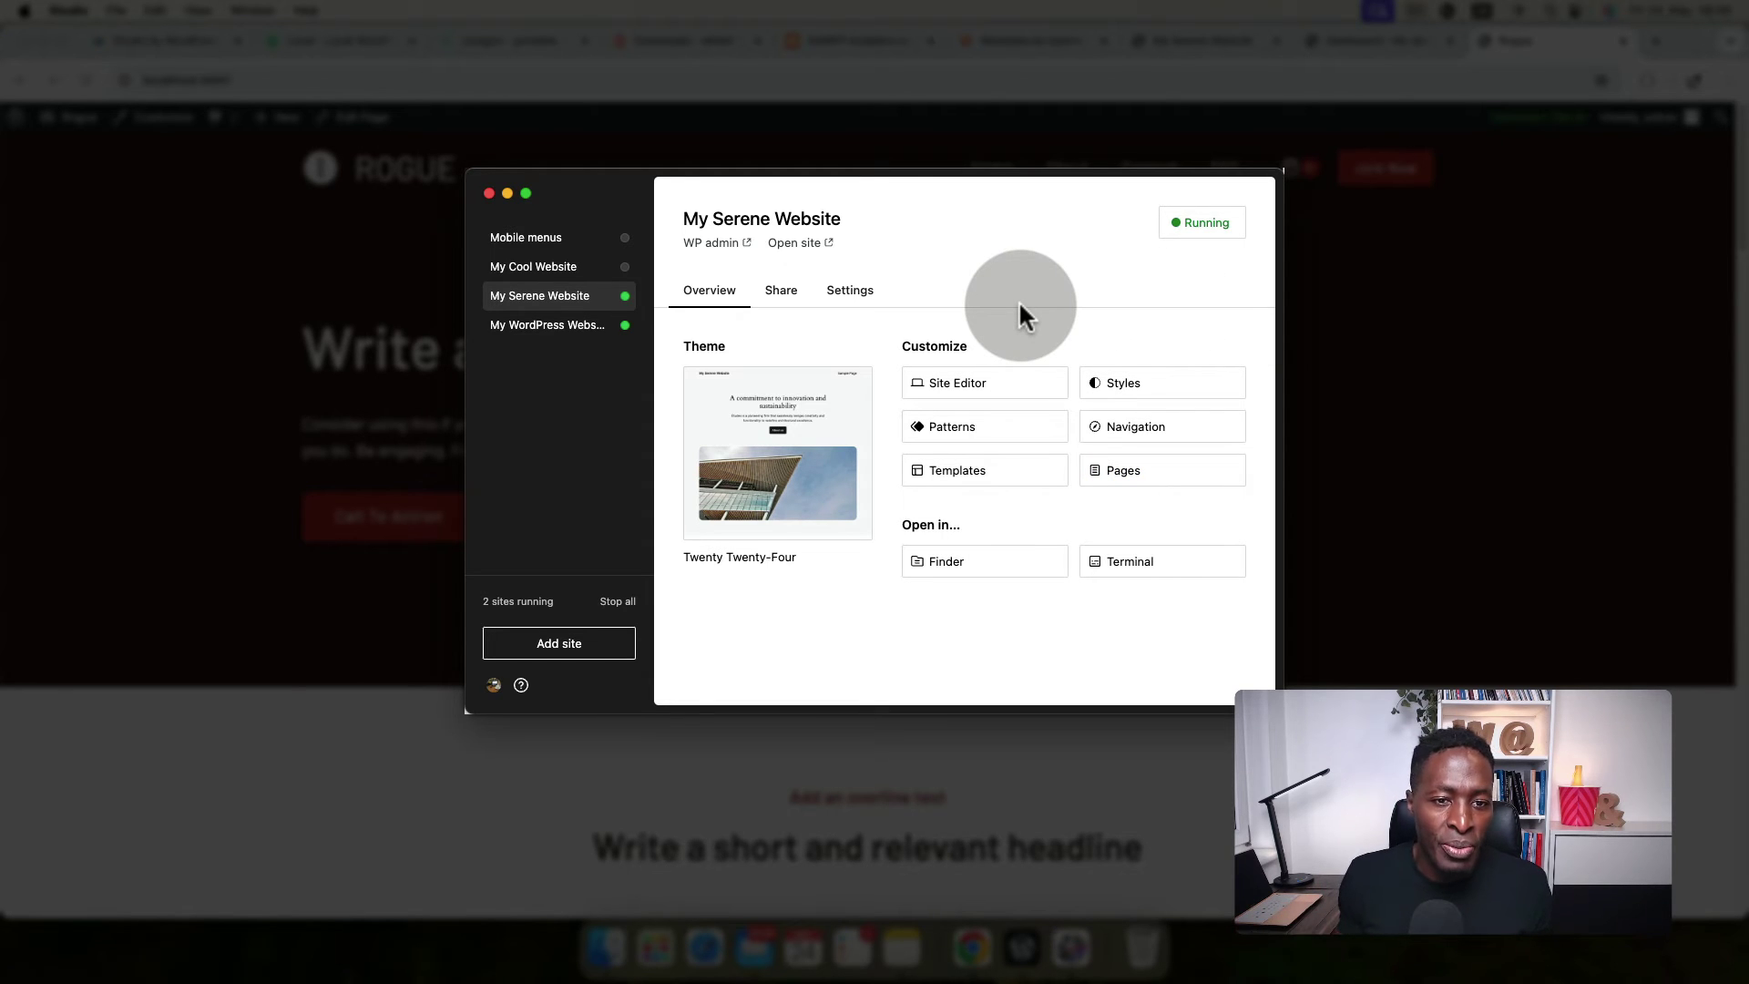
click(586, 330)
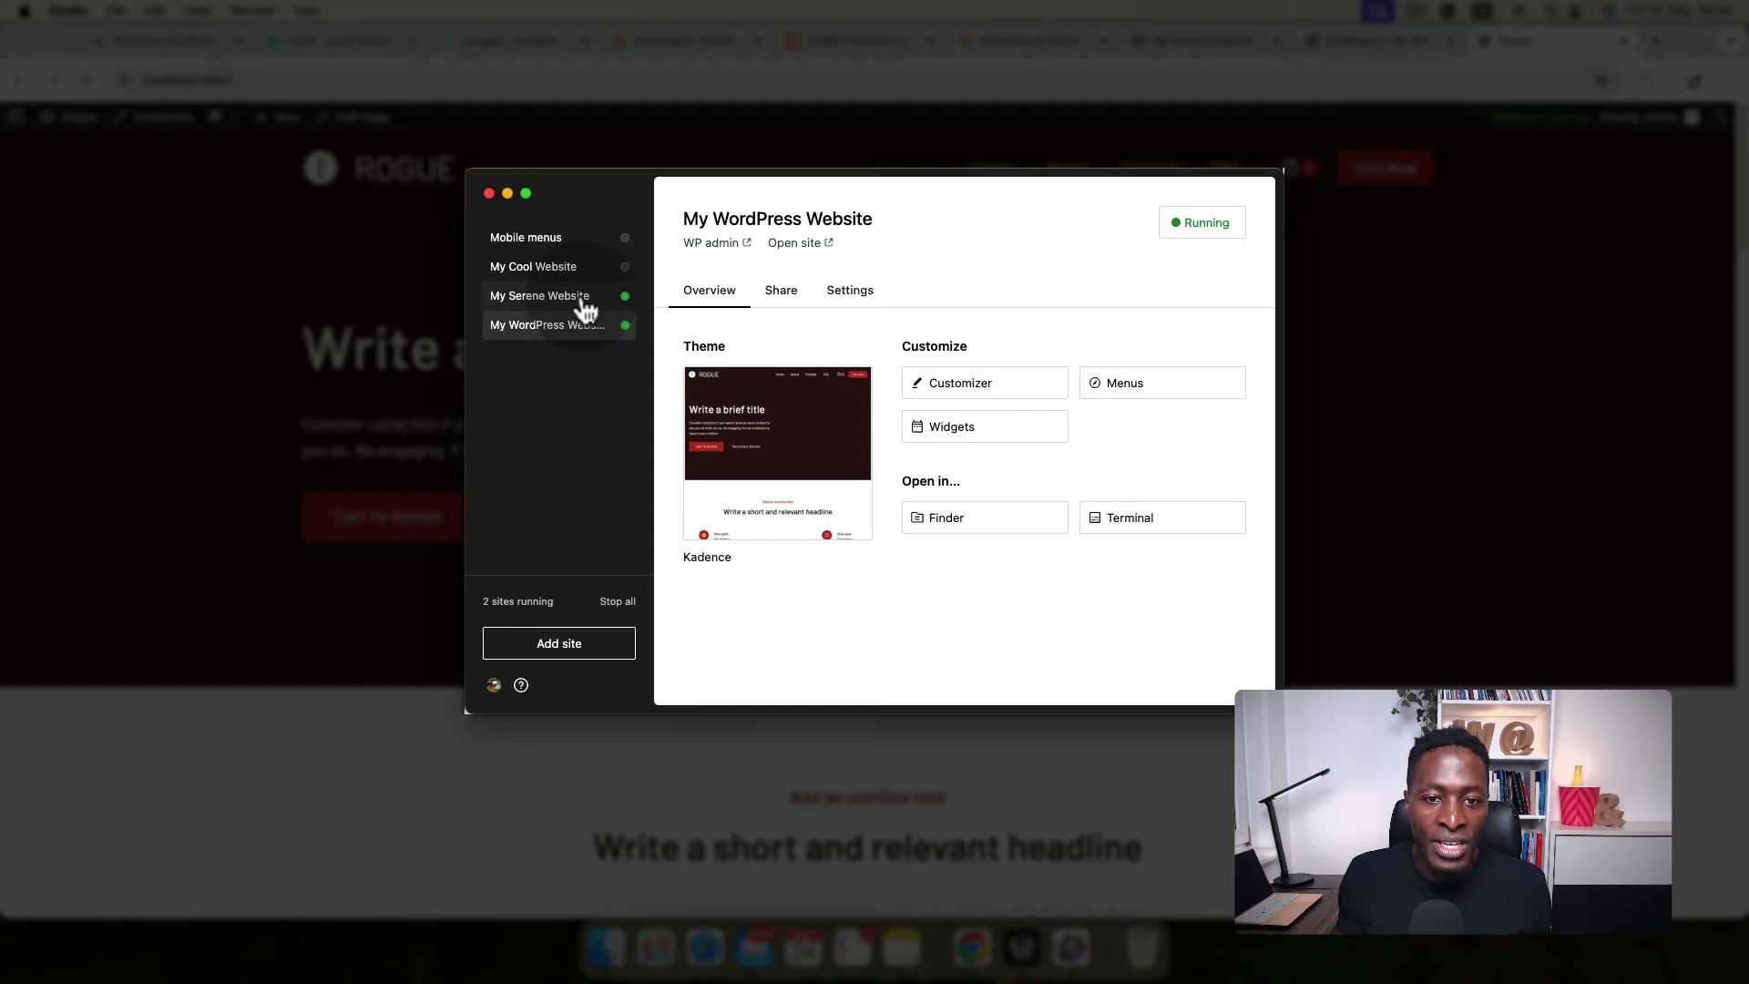
click(583, 301)
click(569, 324)
click(574, 300)
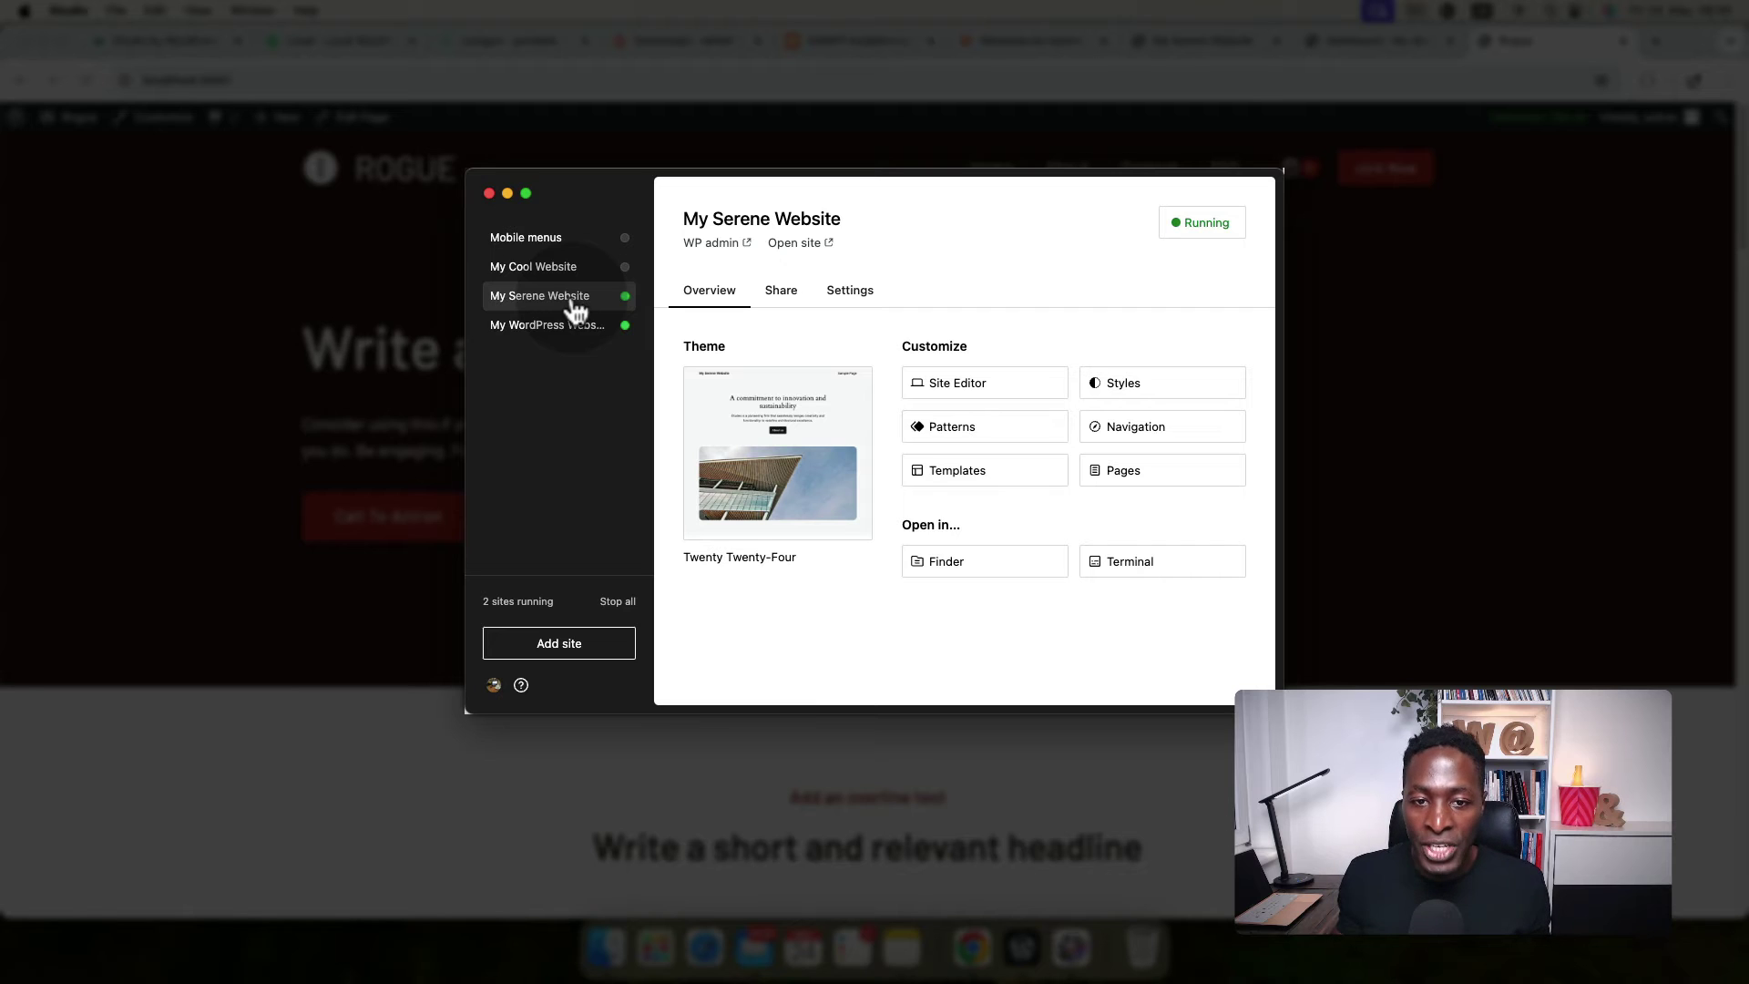
click(798, 606)
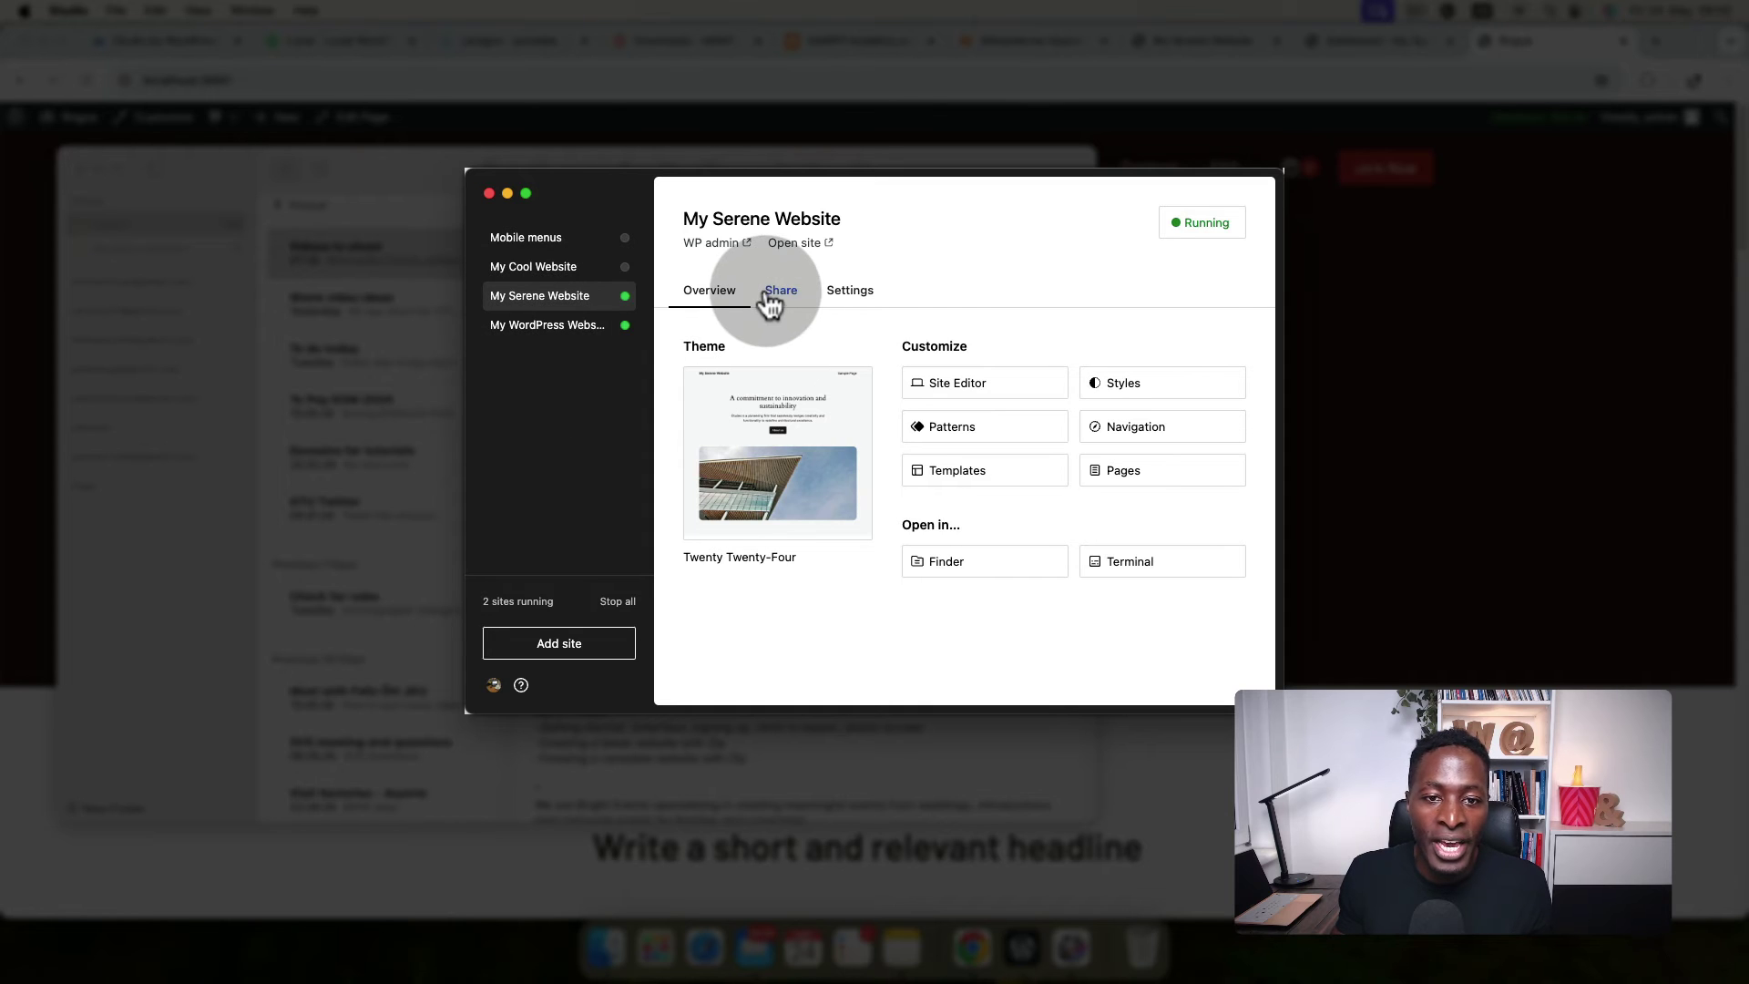
Select My WordPress Website, the Kadence-themed site to share.
click(591, 327)
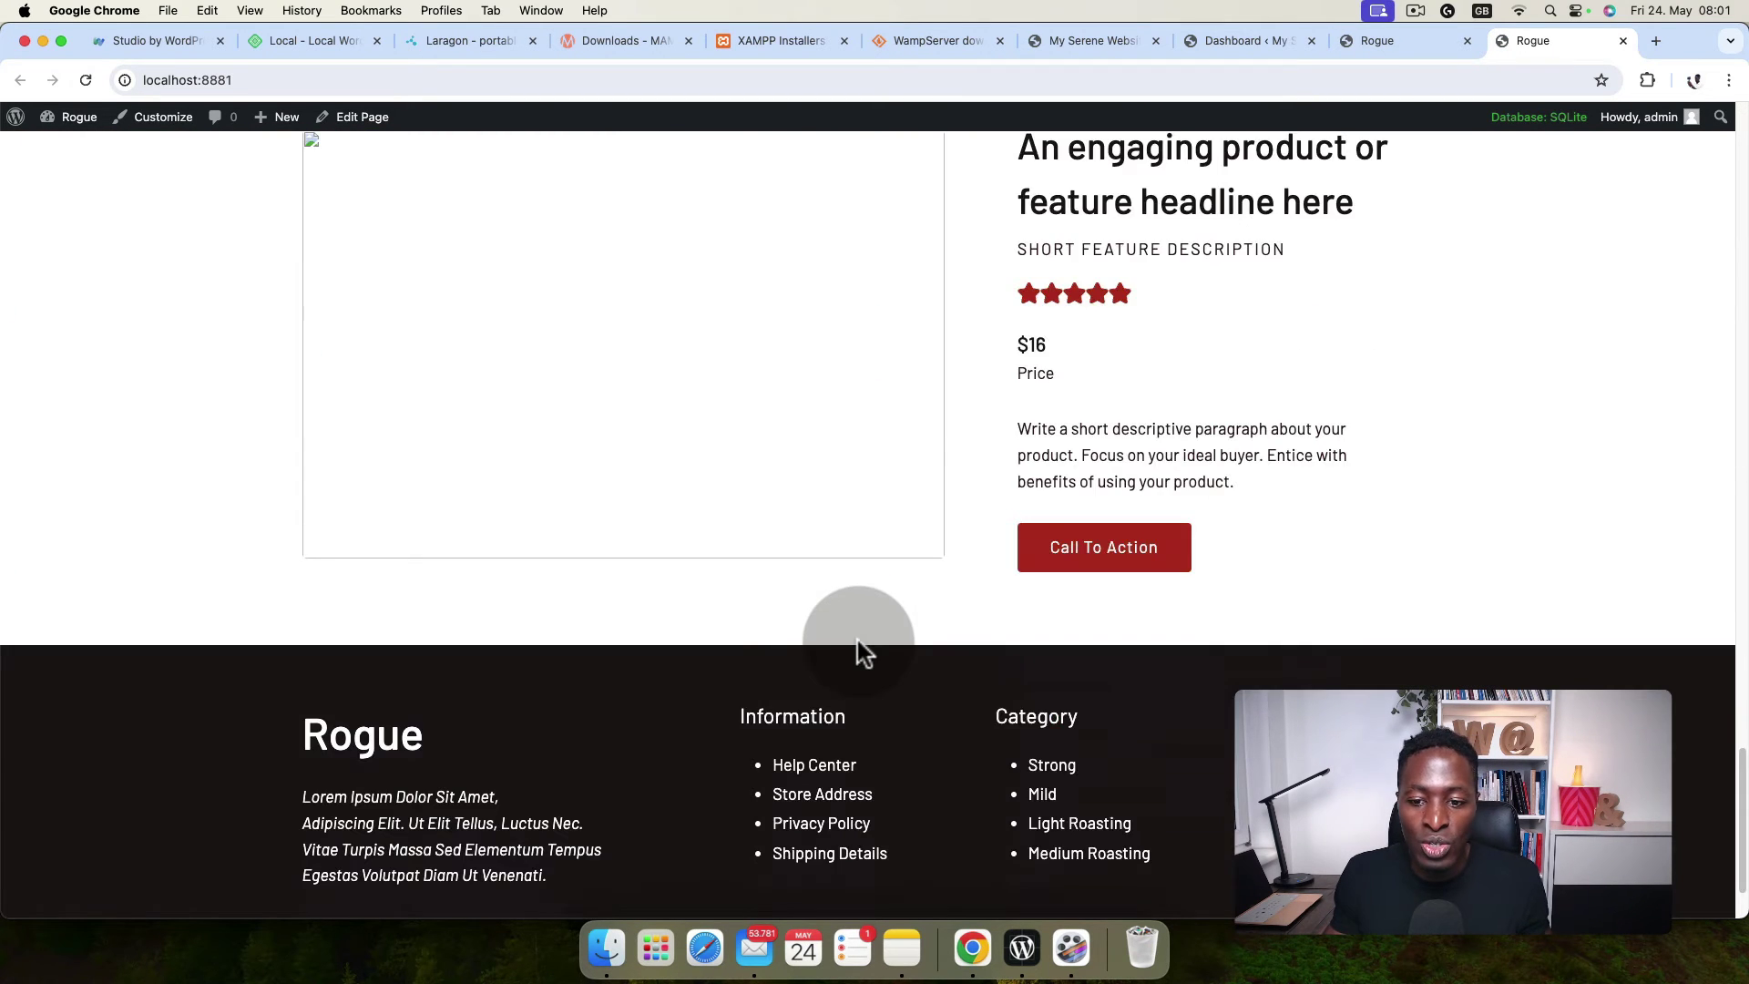
Scroll the Rogue homepage at localhost:8881 back up to its hero section.
scroll(881, 630, up, 15)
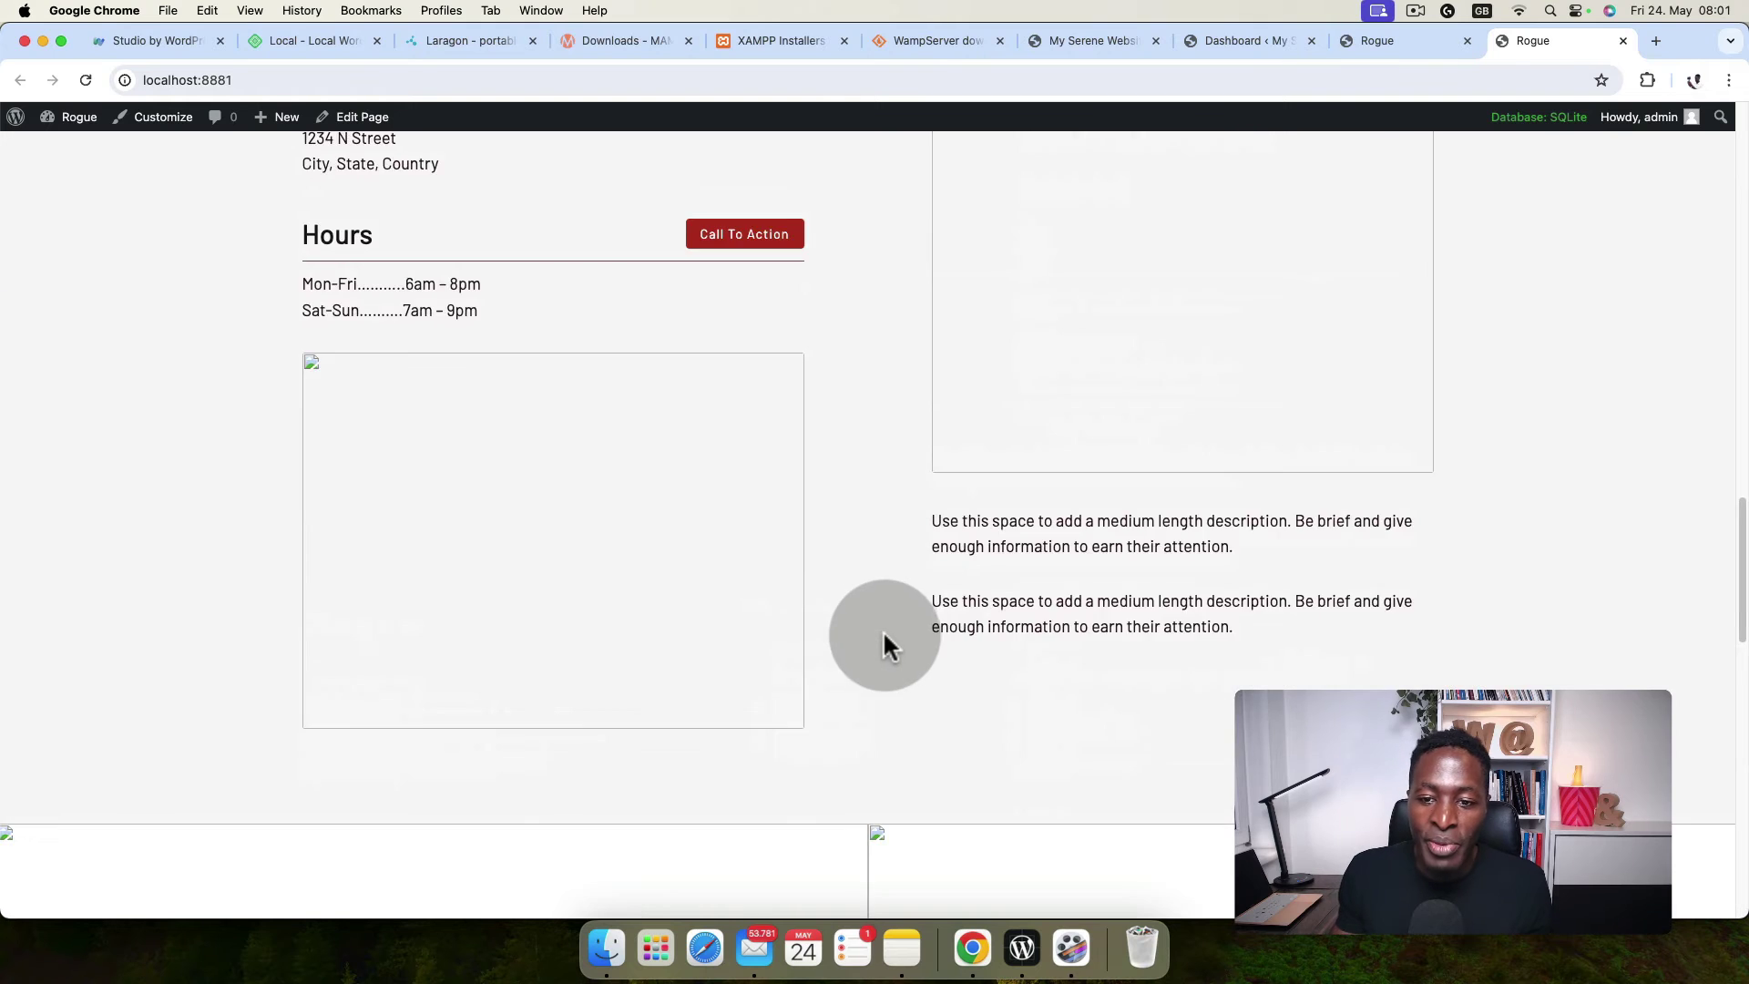
scroll(883, 632, up, 10)
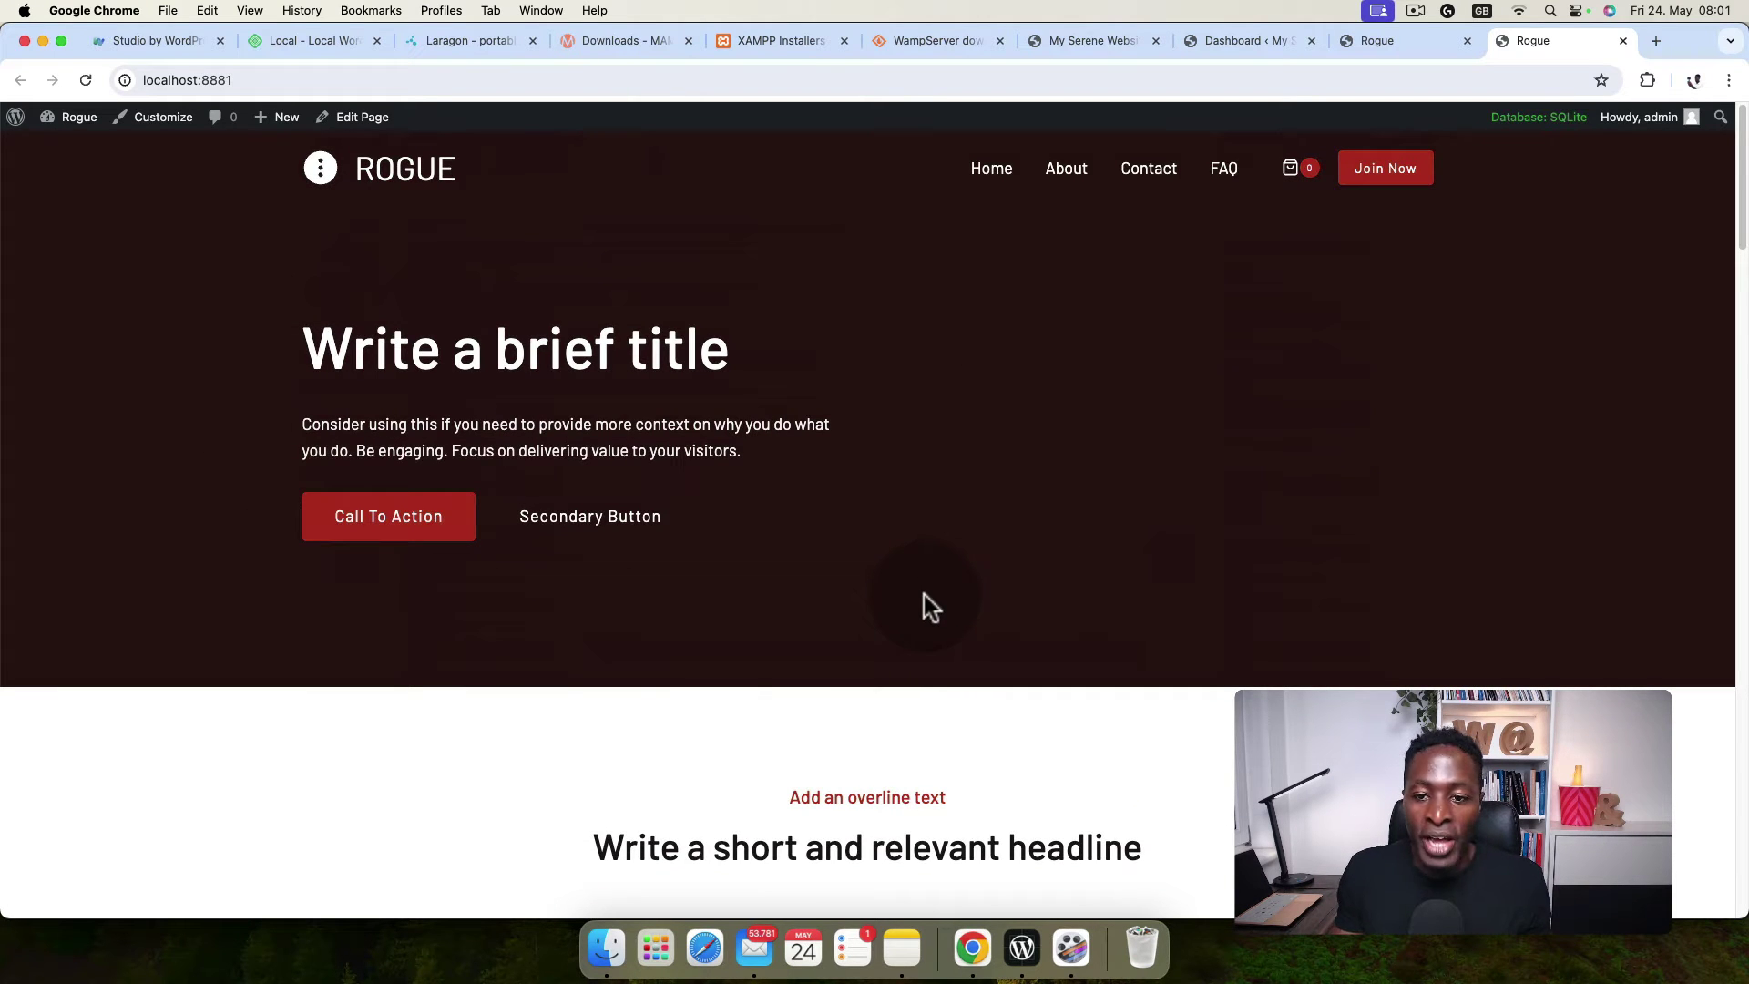
Close the duplicate Rogue tab and start deleting My WordPress Website's demo site from its Share options.
middle_click(1376, 41)
click(1024, 948)
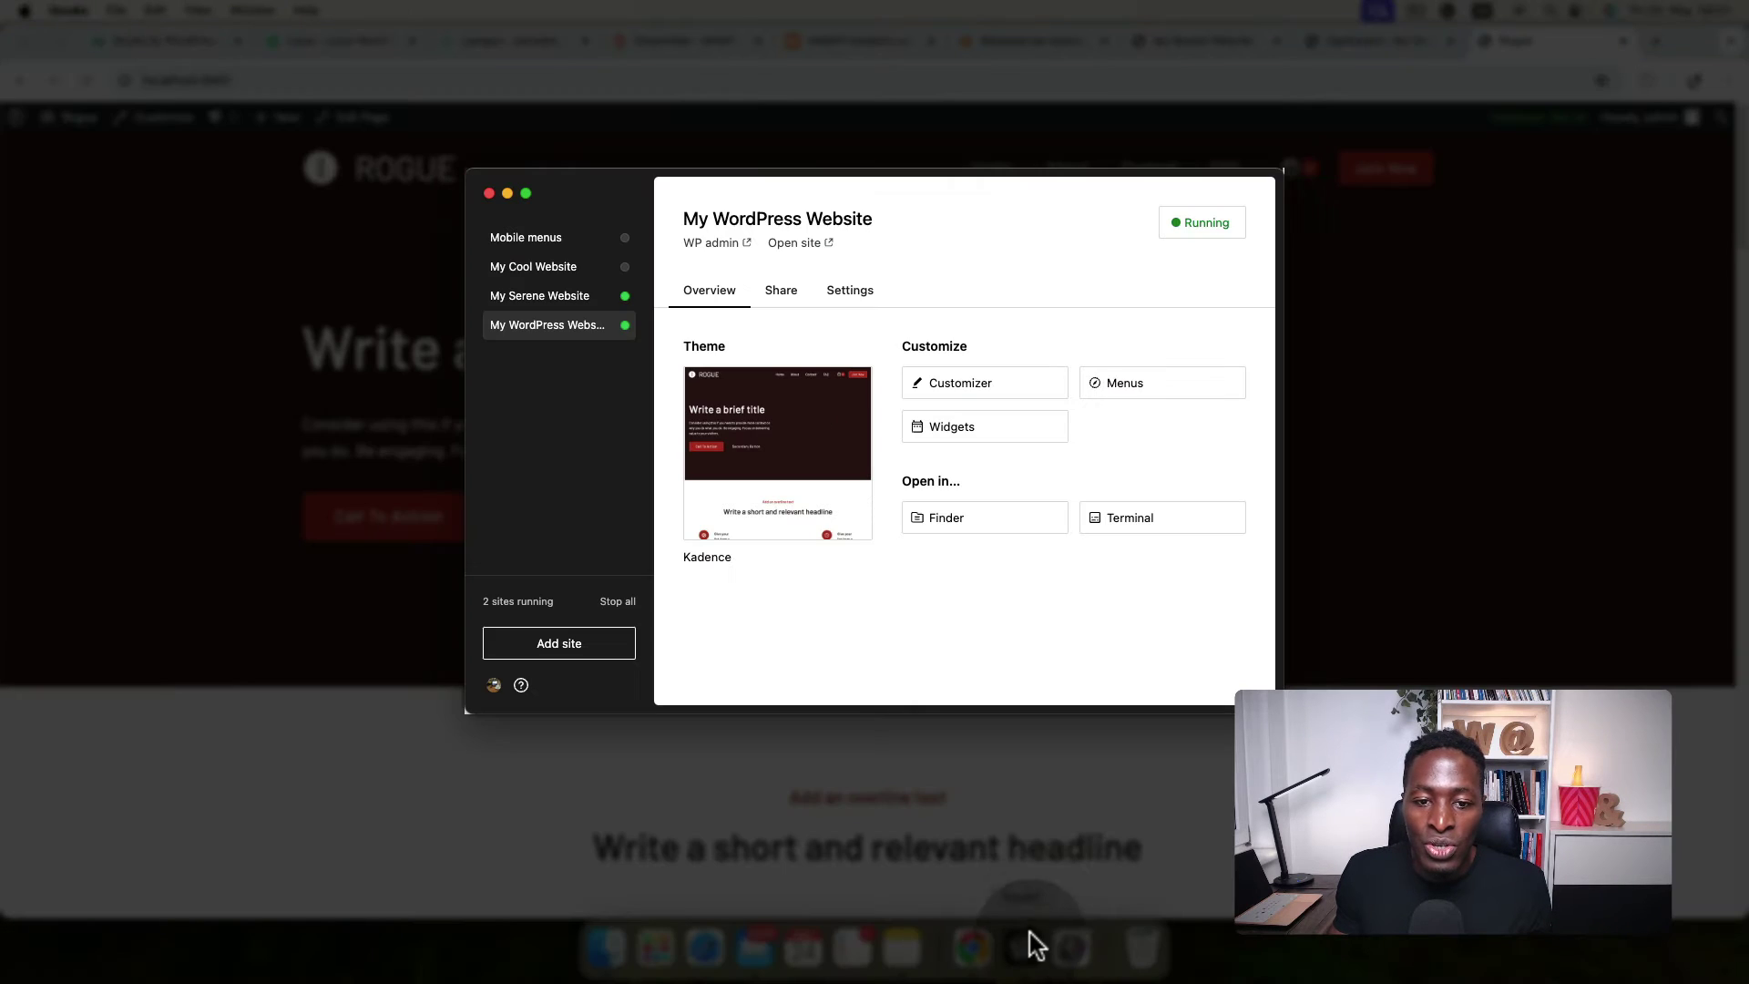
click(779, 301)
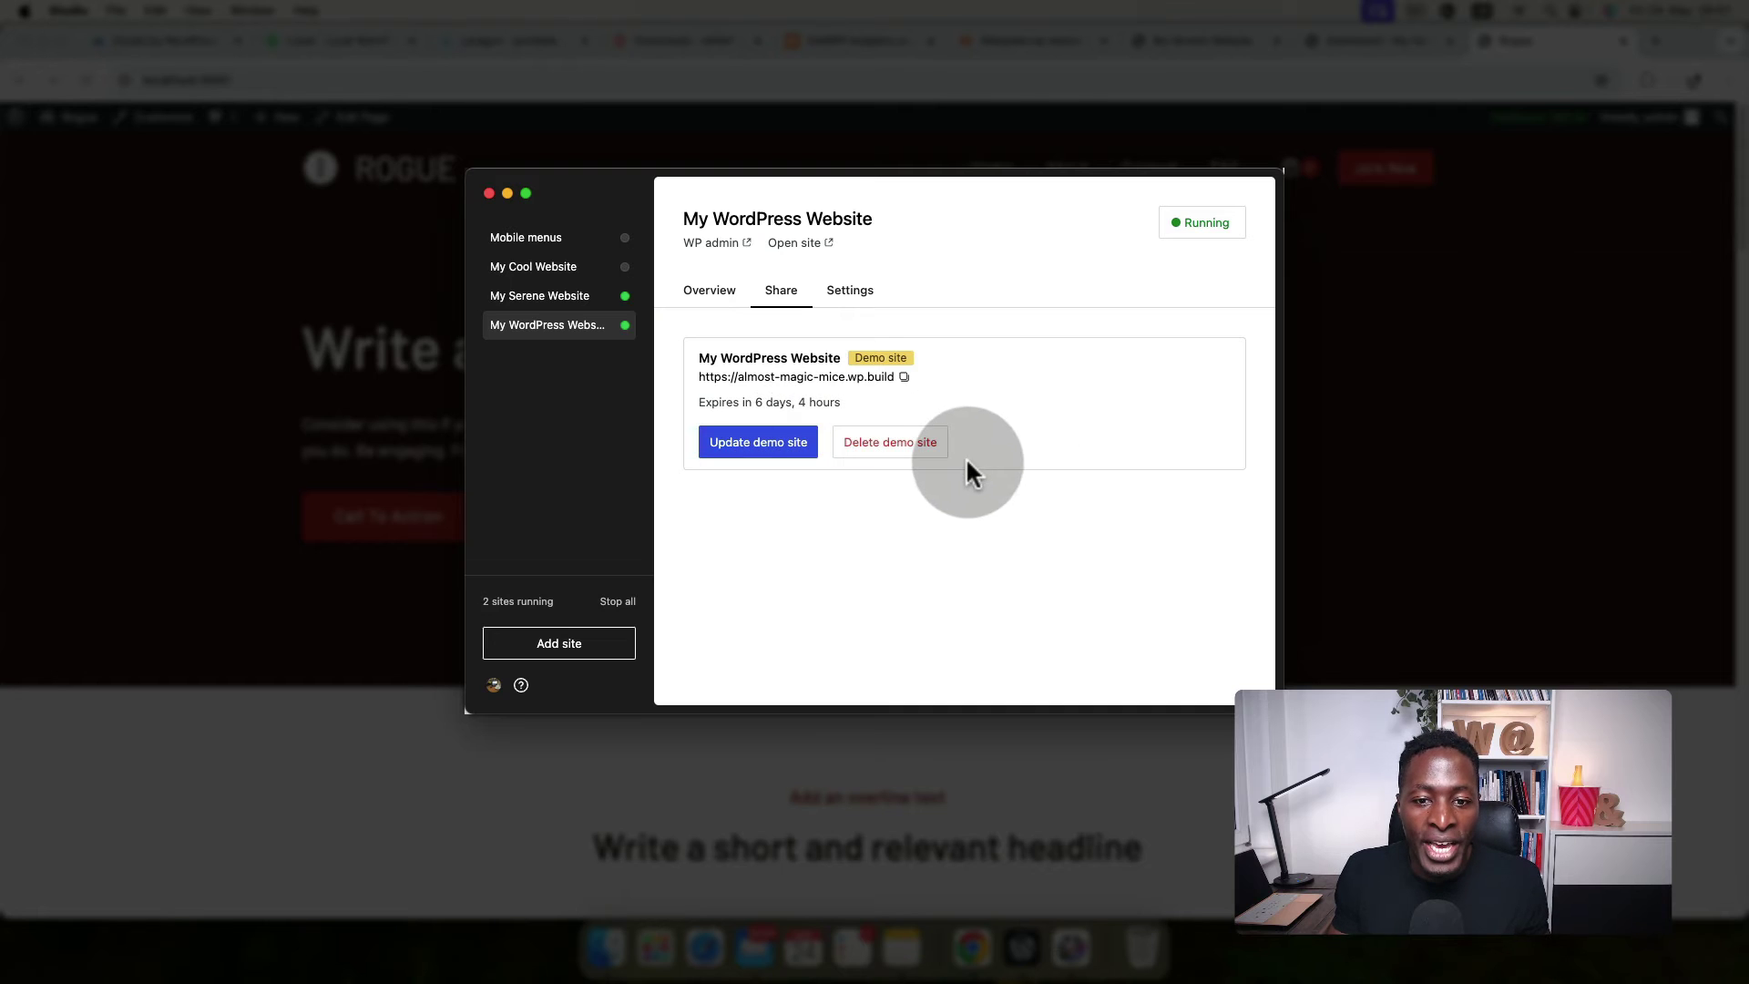
click(905, 461)
Delete the old demo site, then start a new demo site for My WordPress Website.
click(951, 522)
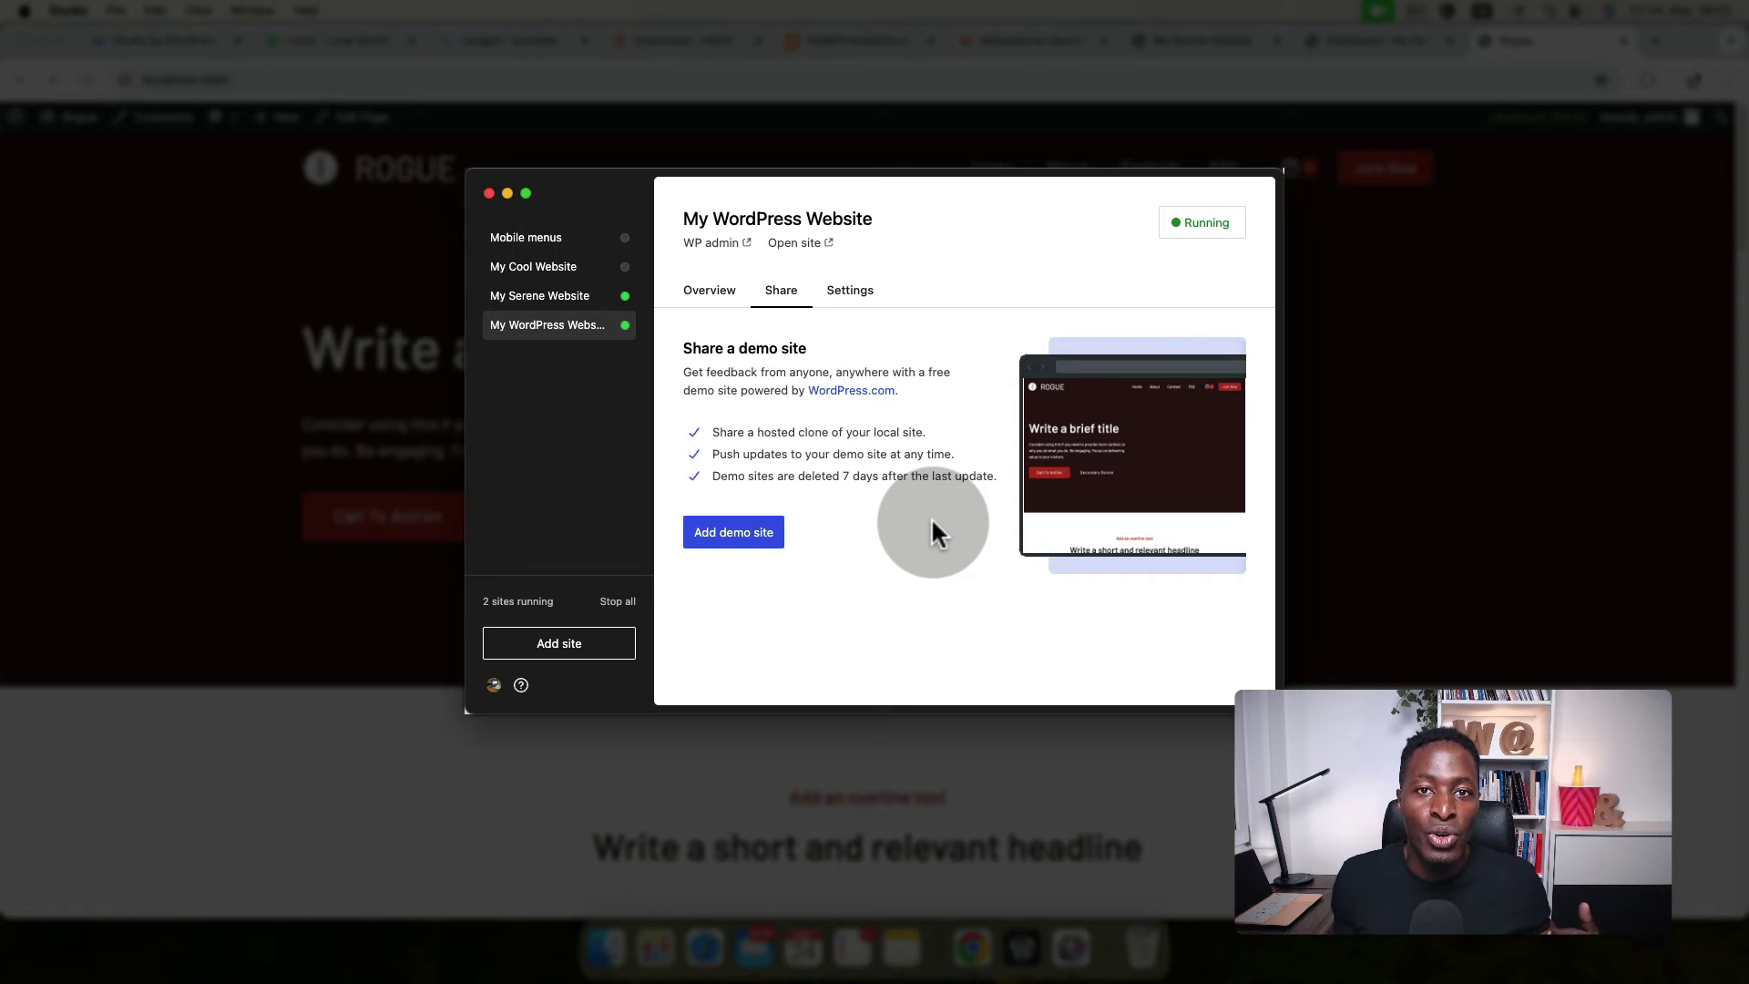
click(733, 535)
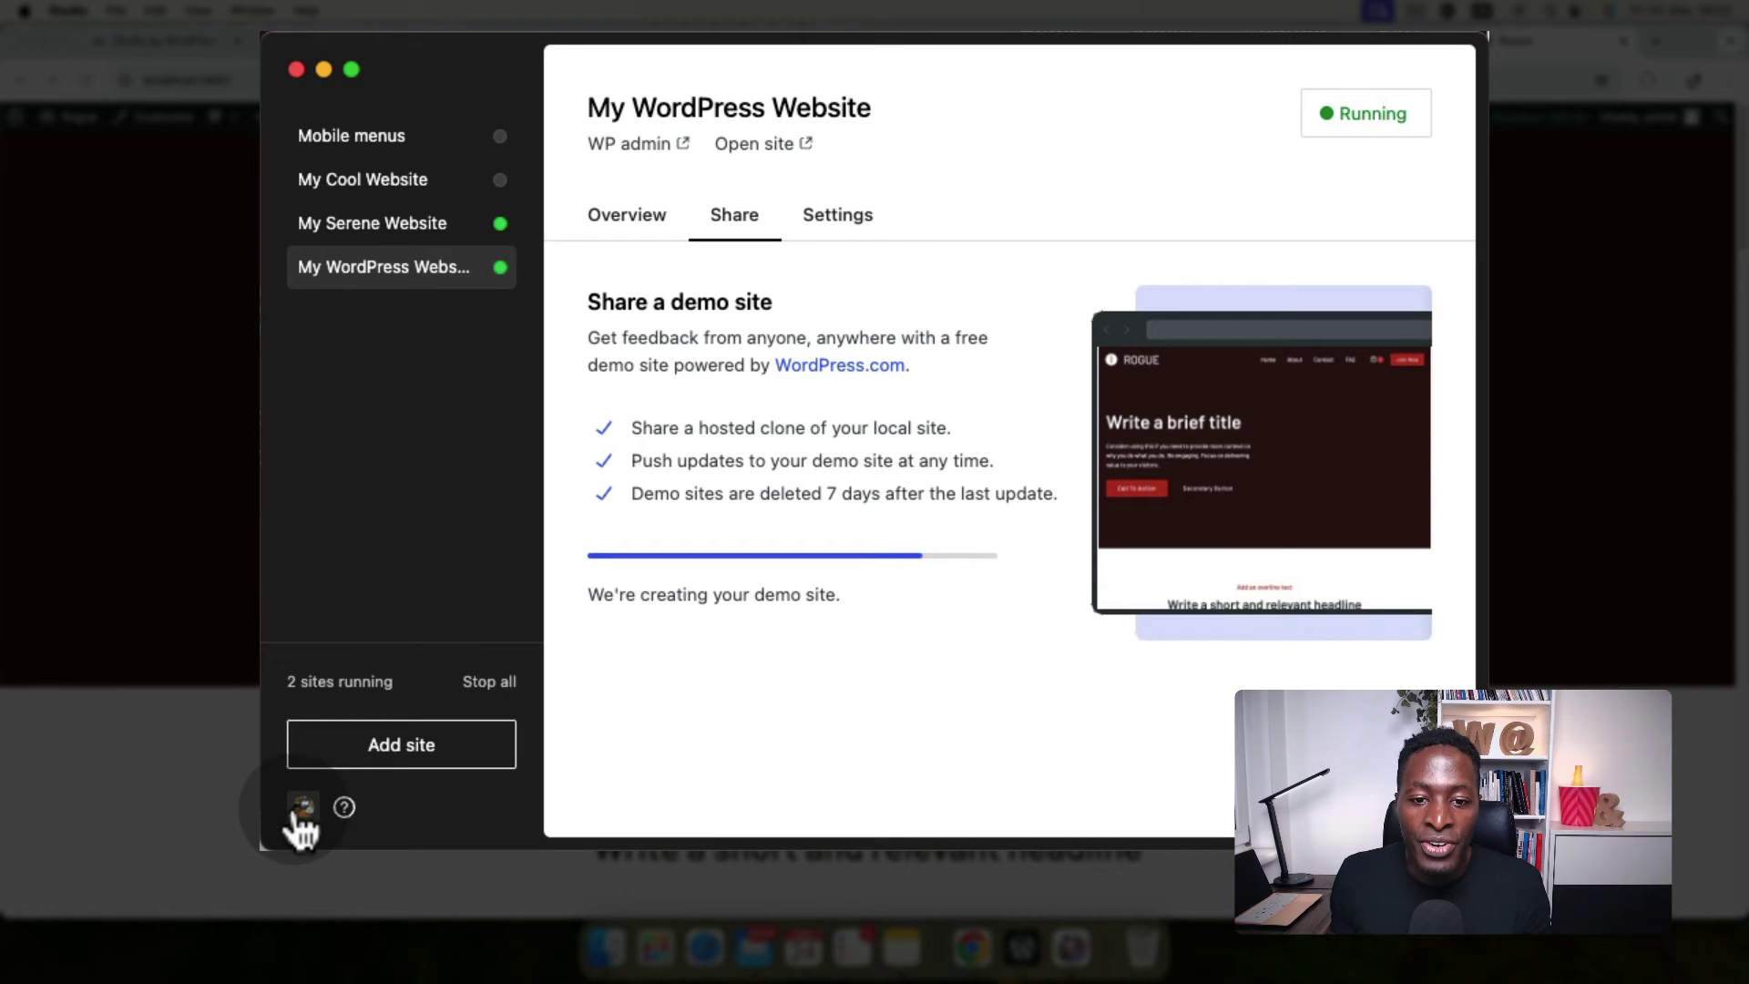
Check demo site usage in account settings and view the Demo sites extra options menu.
click(301, 807)
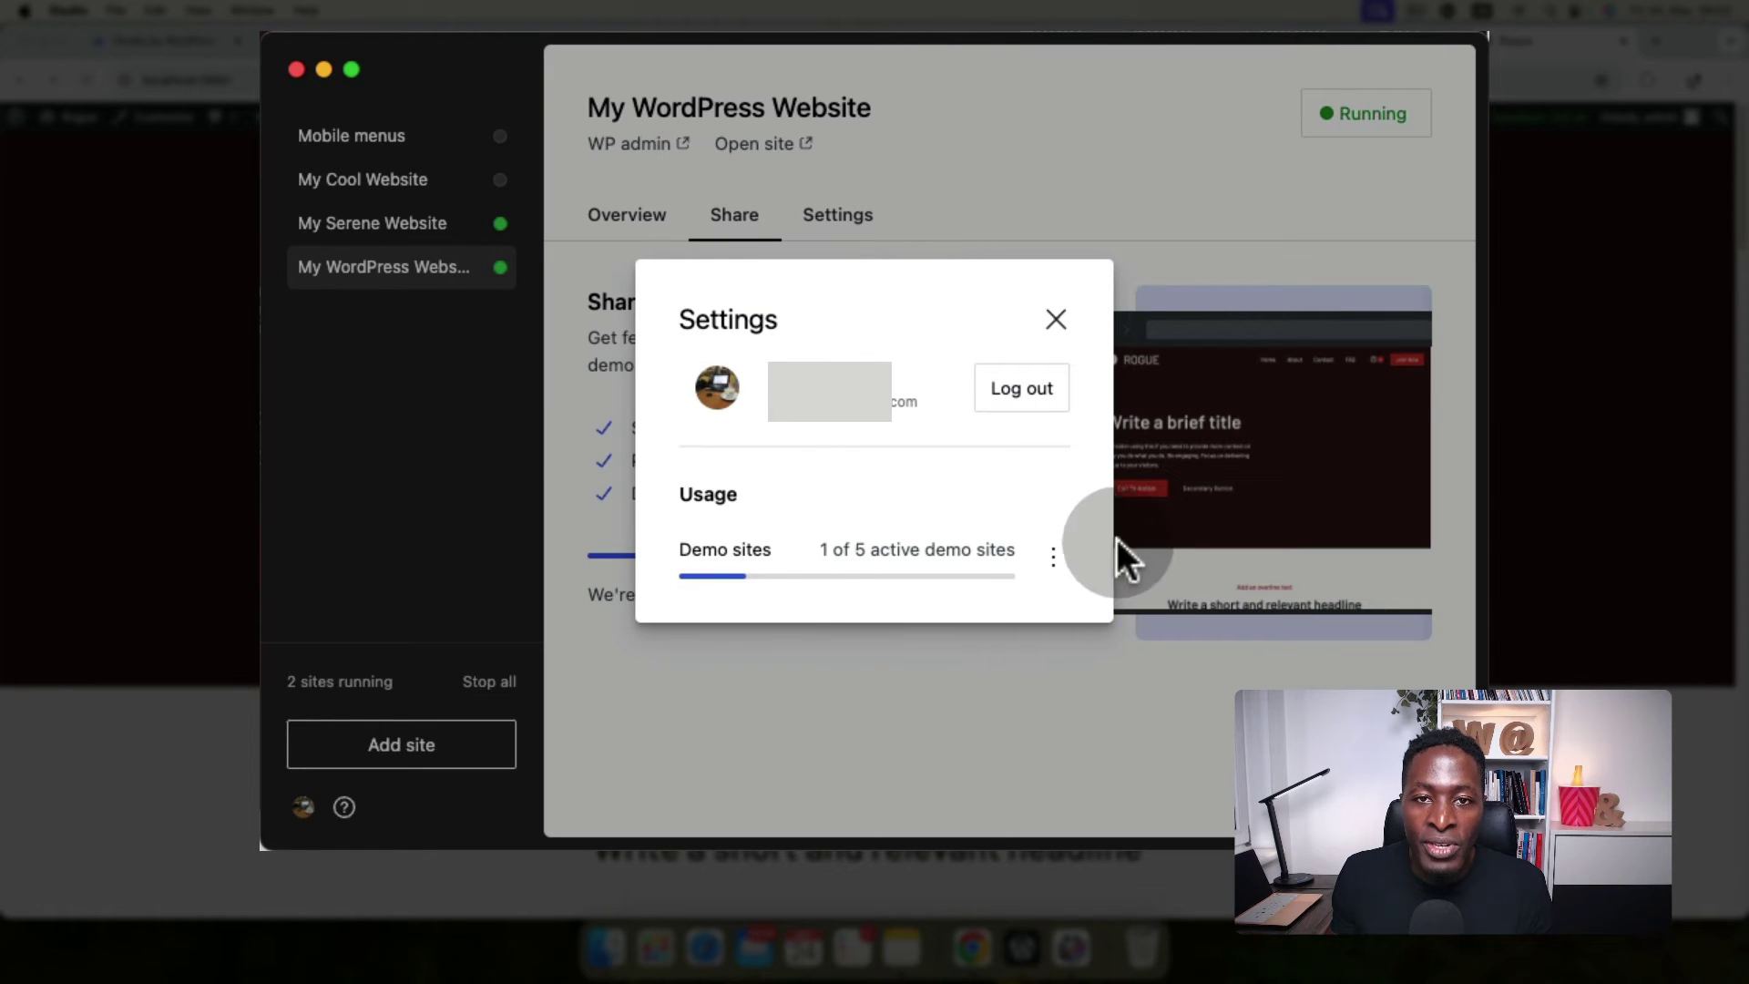
click(1054, 558)
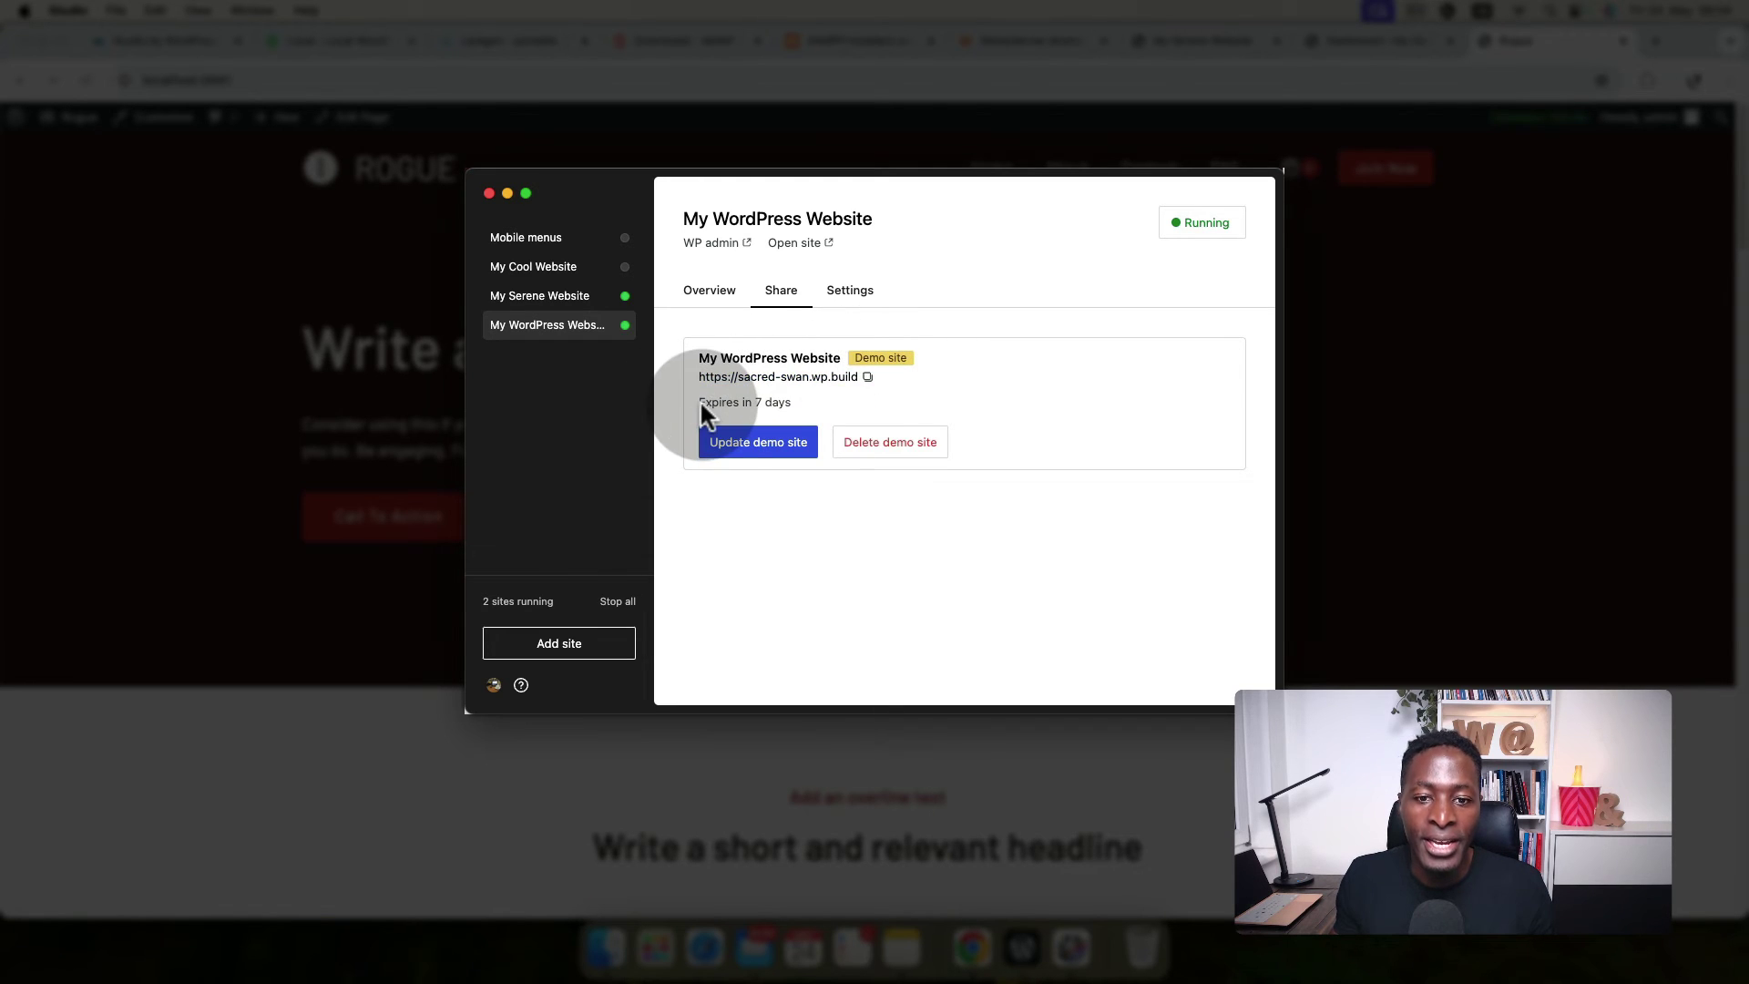
Copy the sacred-swan.wp.build link, load it in Safari, and dismiss the demo preview notice.
click(867, 377)
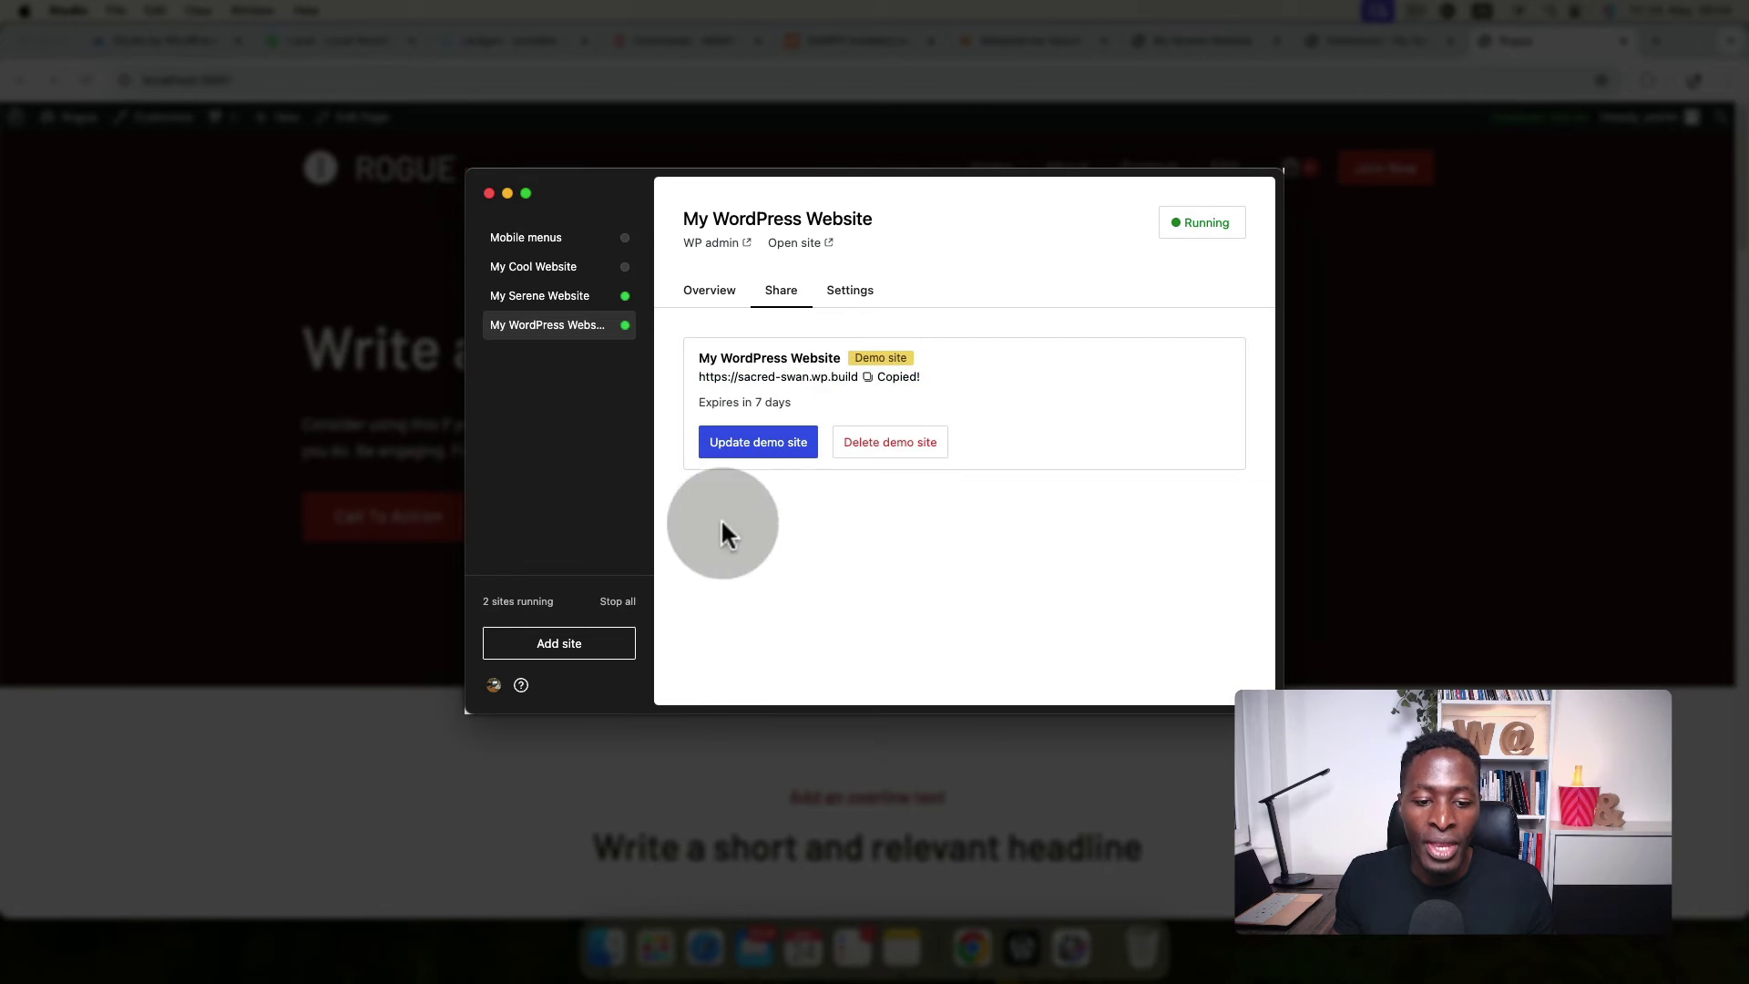
click(714, 952)
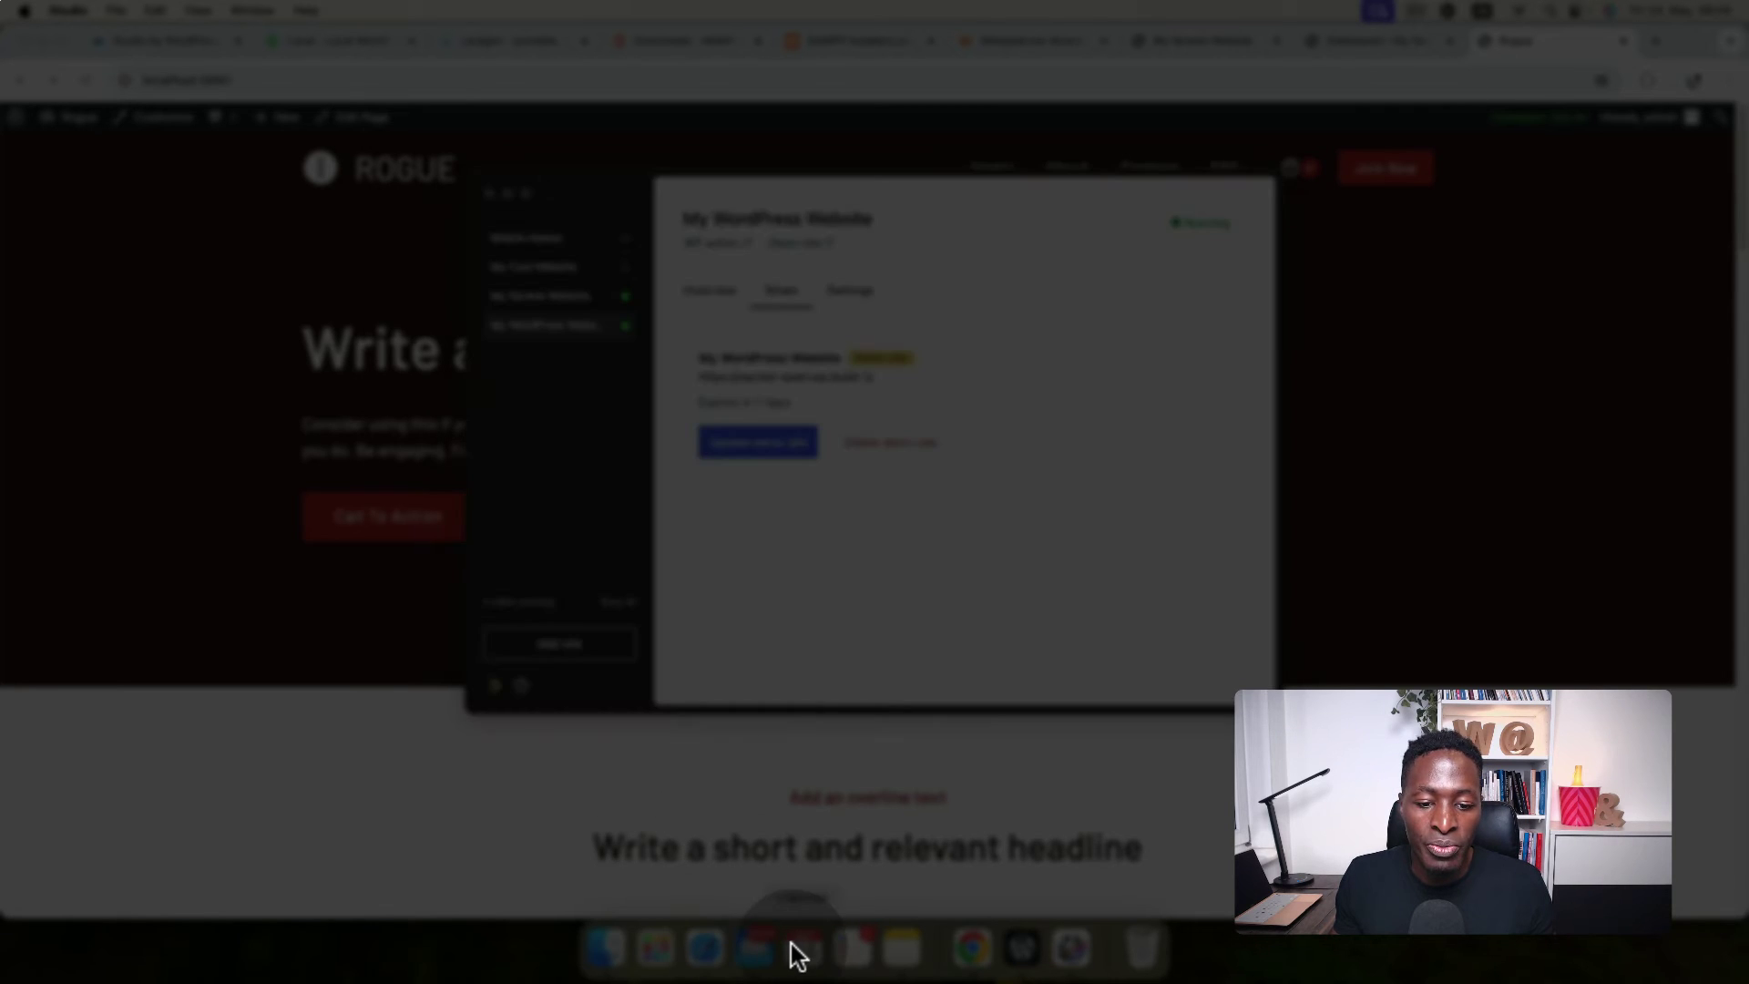
key(super+v)
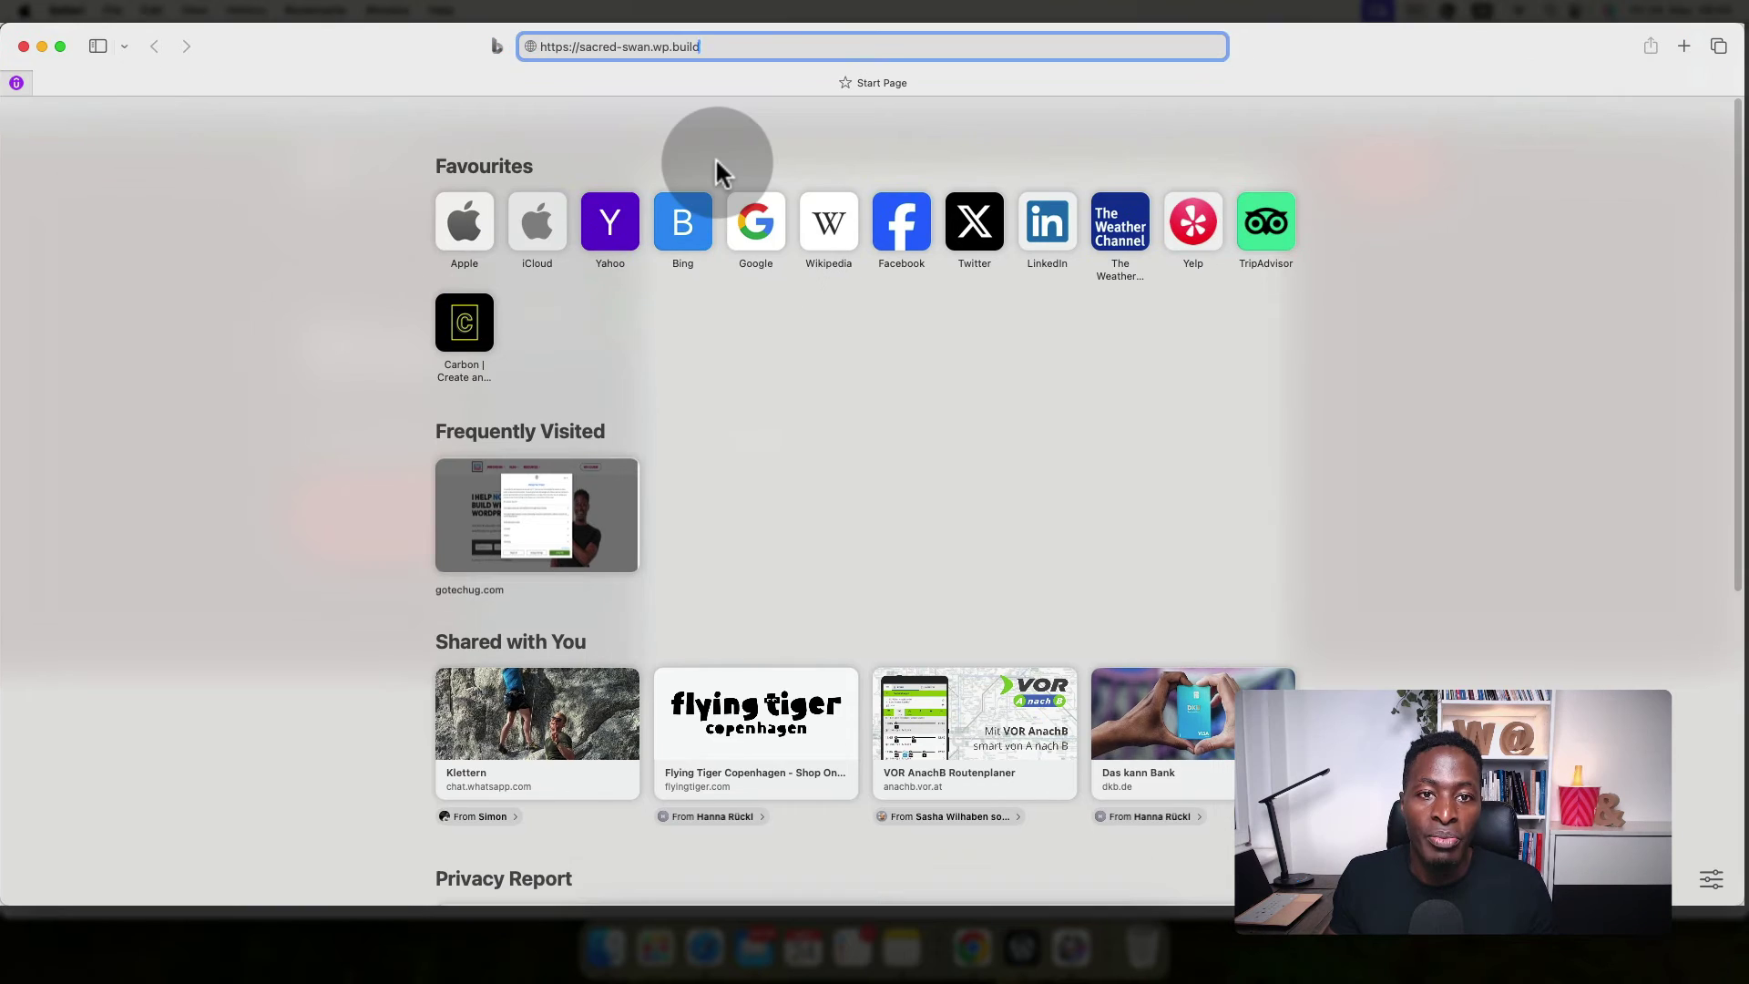
key(Return)
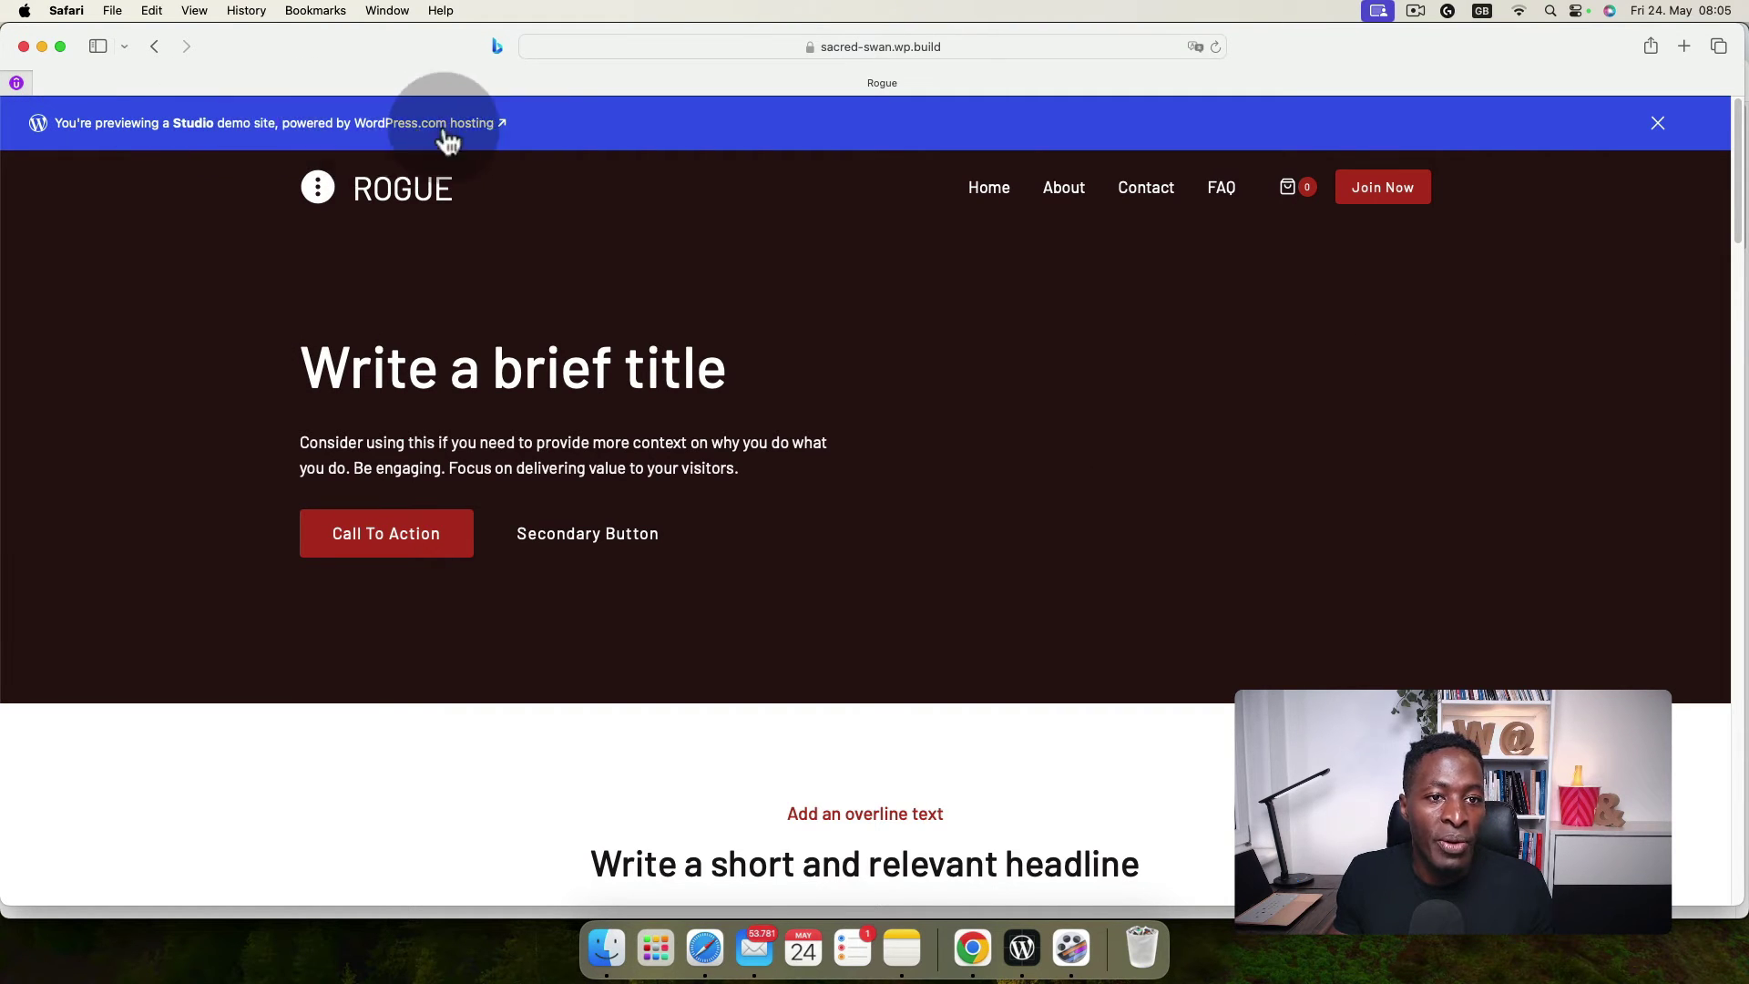
click(1658, 123)
scroll(1376, 456, down, 15)
scroll(1421, 447, down, 10)
scroll(1447, 444, up, 20)
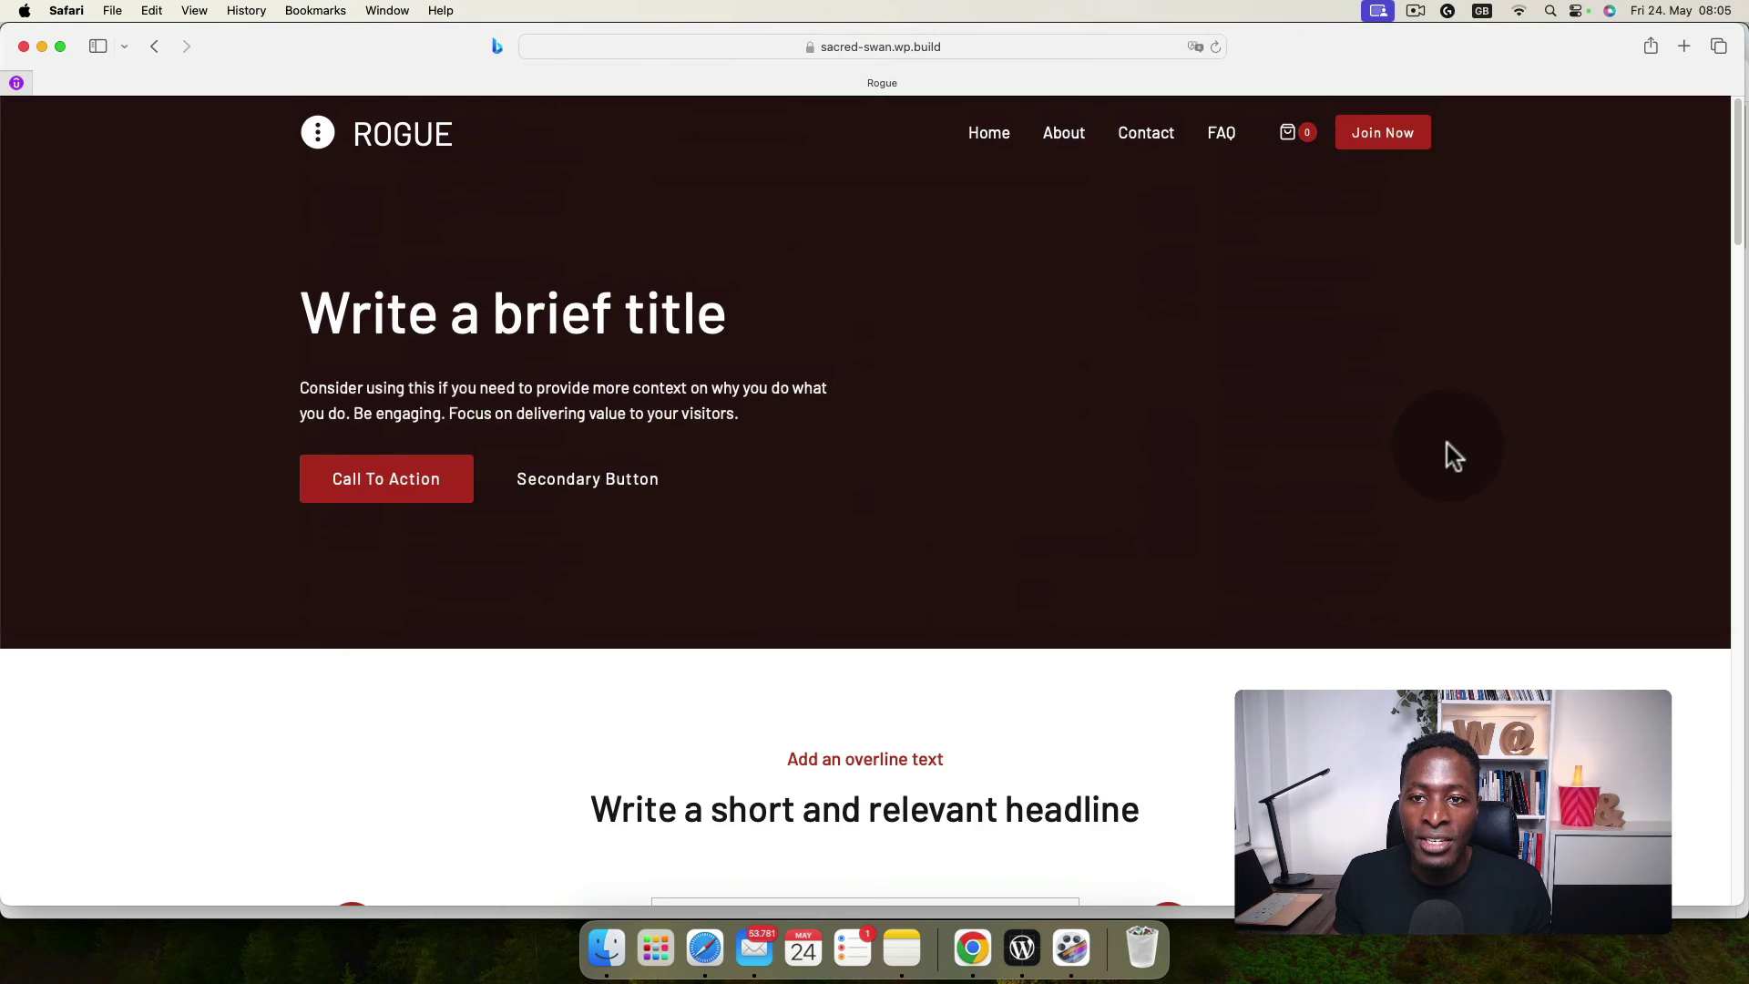
Look over the About page, then go to the Themes and Menus screens in WordPress admin.
click(1082, 151)
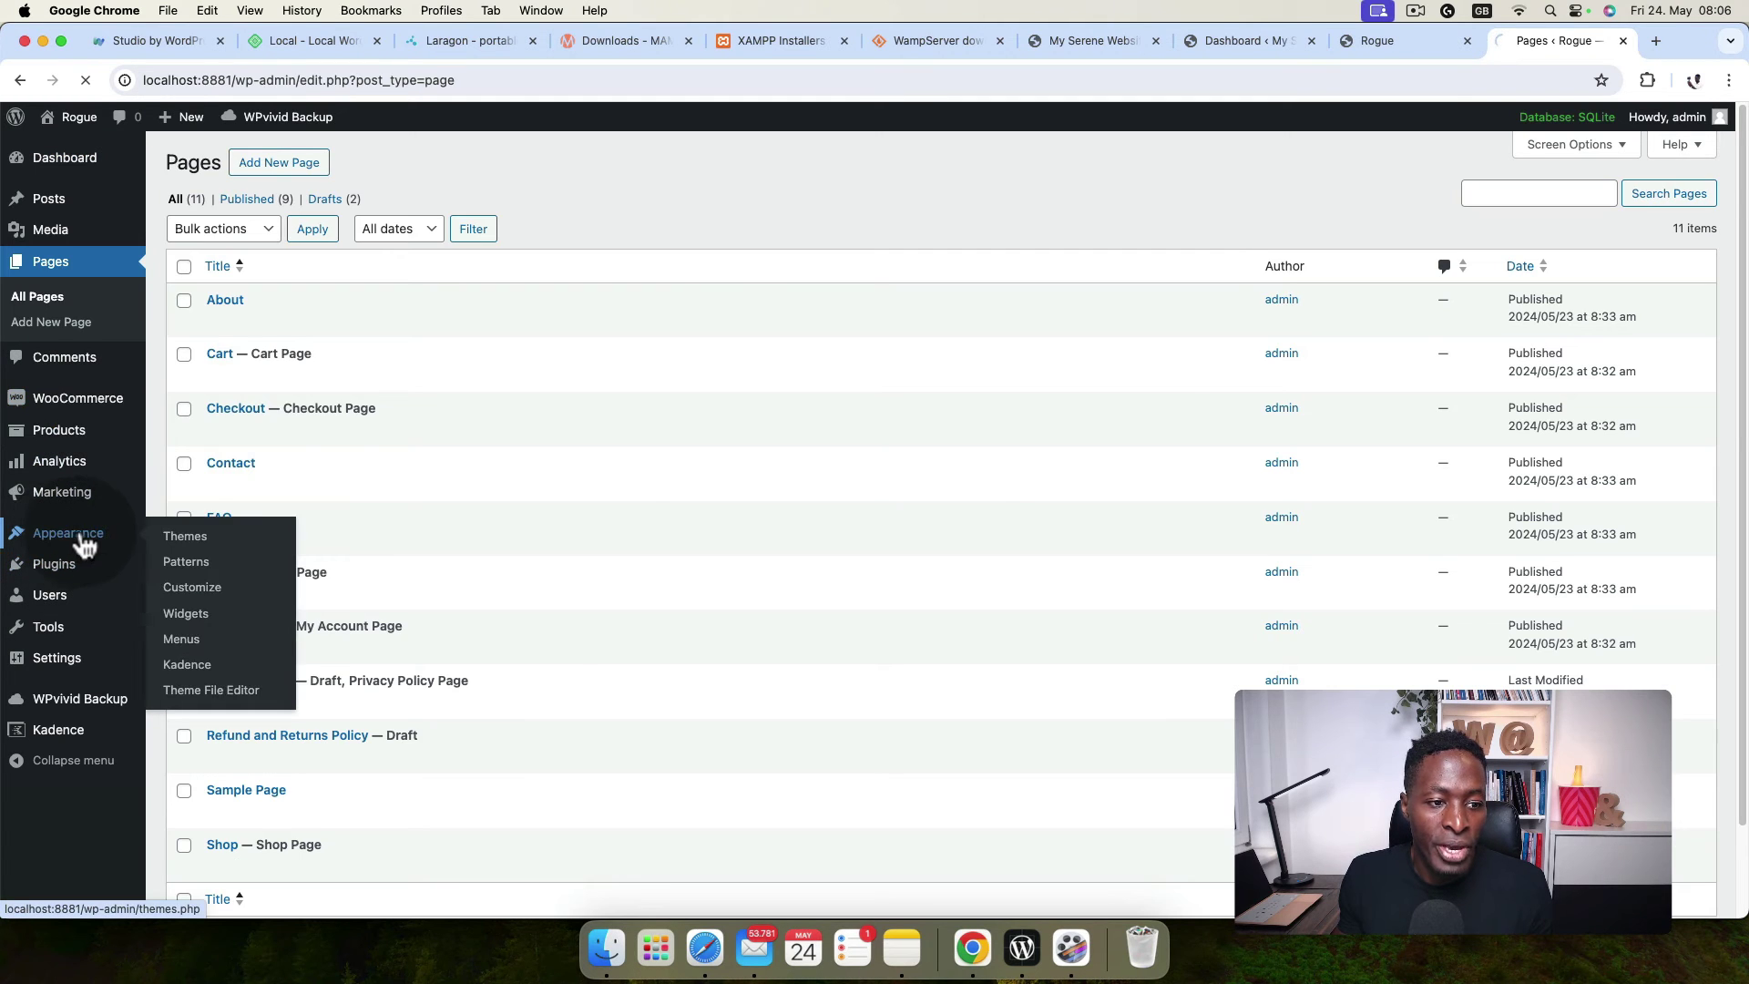
click(75, 539)
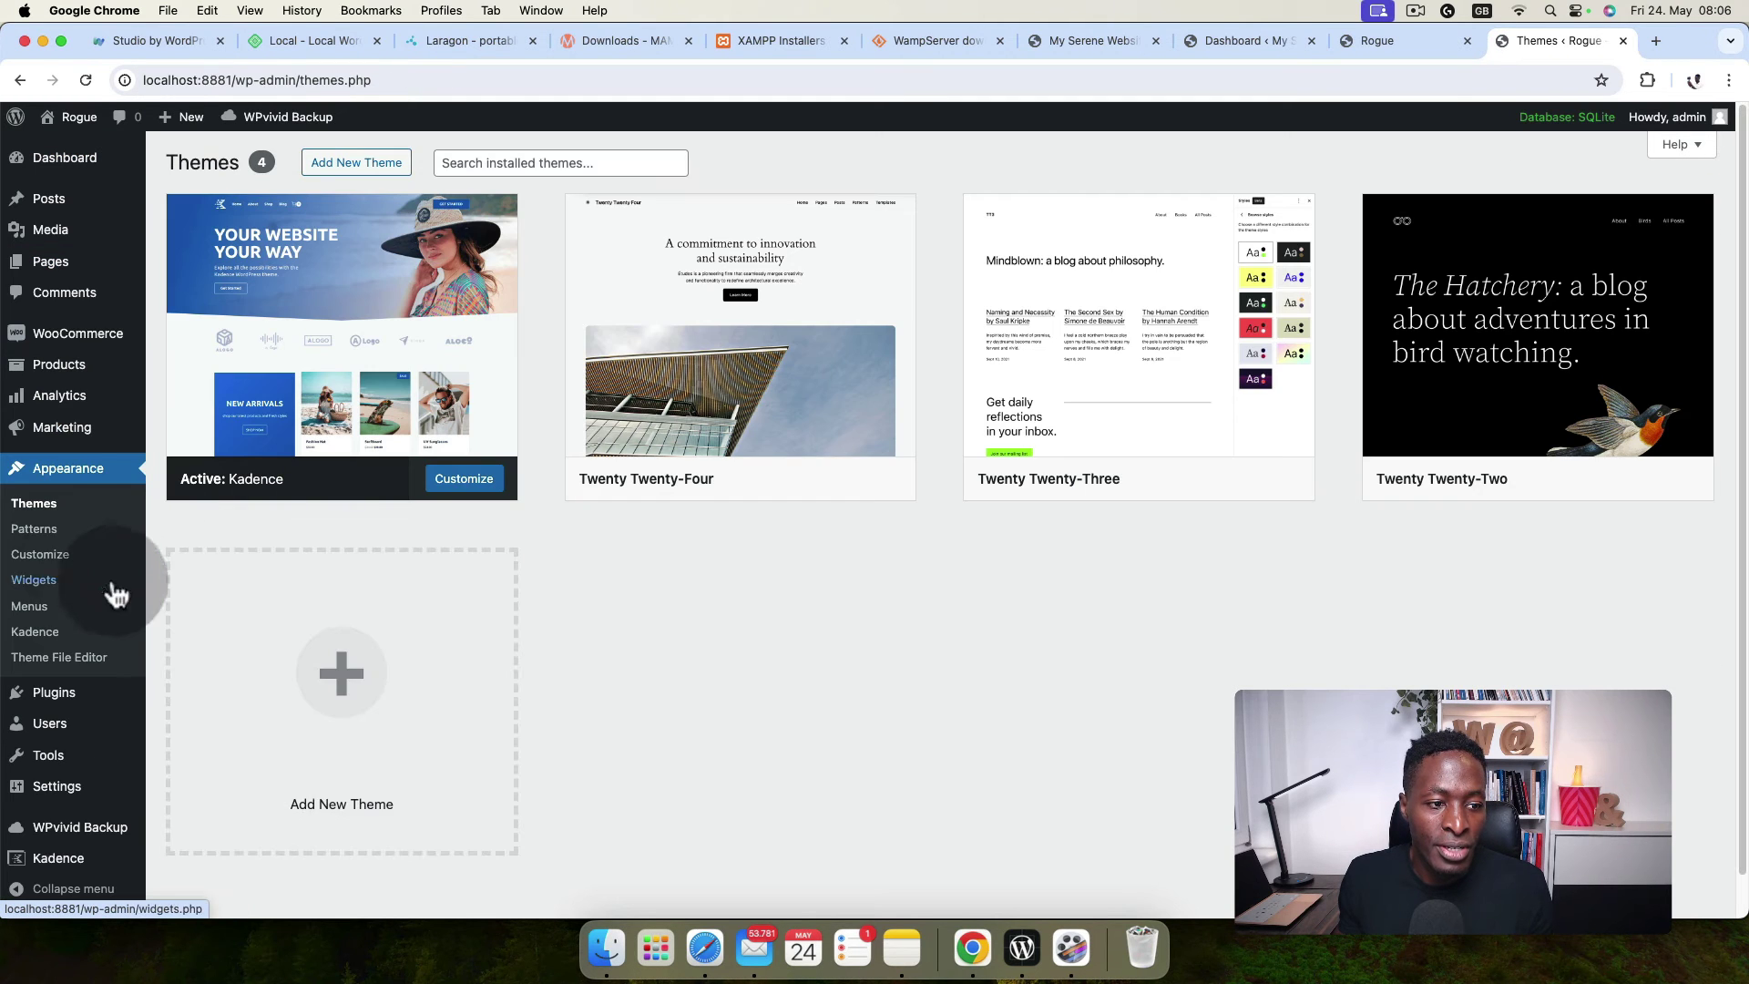
click(30, 610)
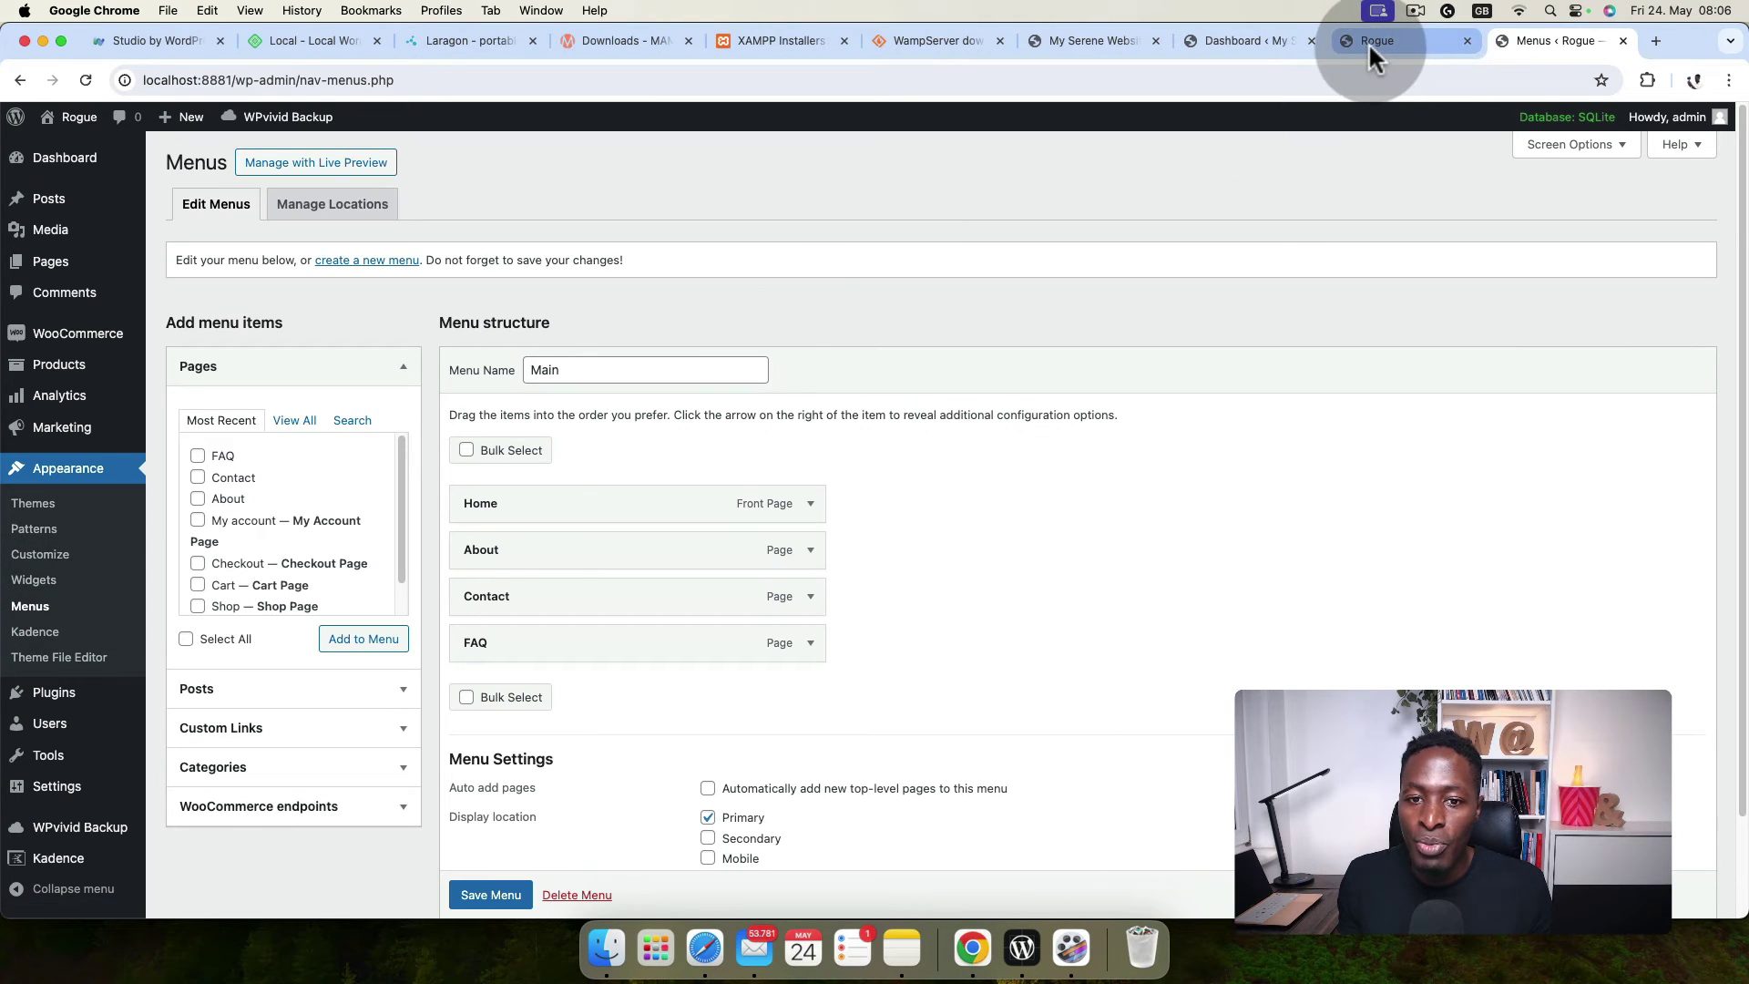
click(1368, 42)
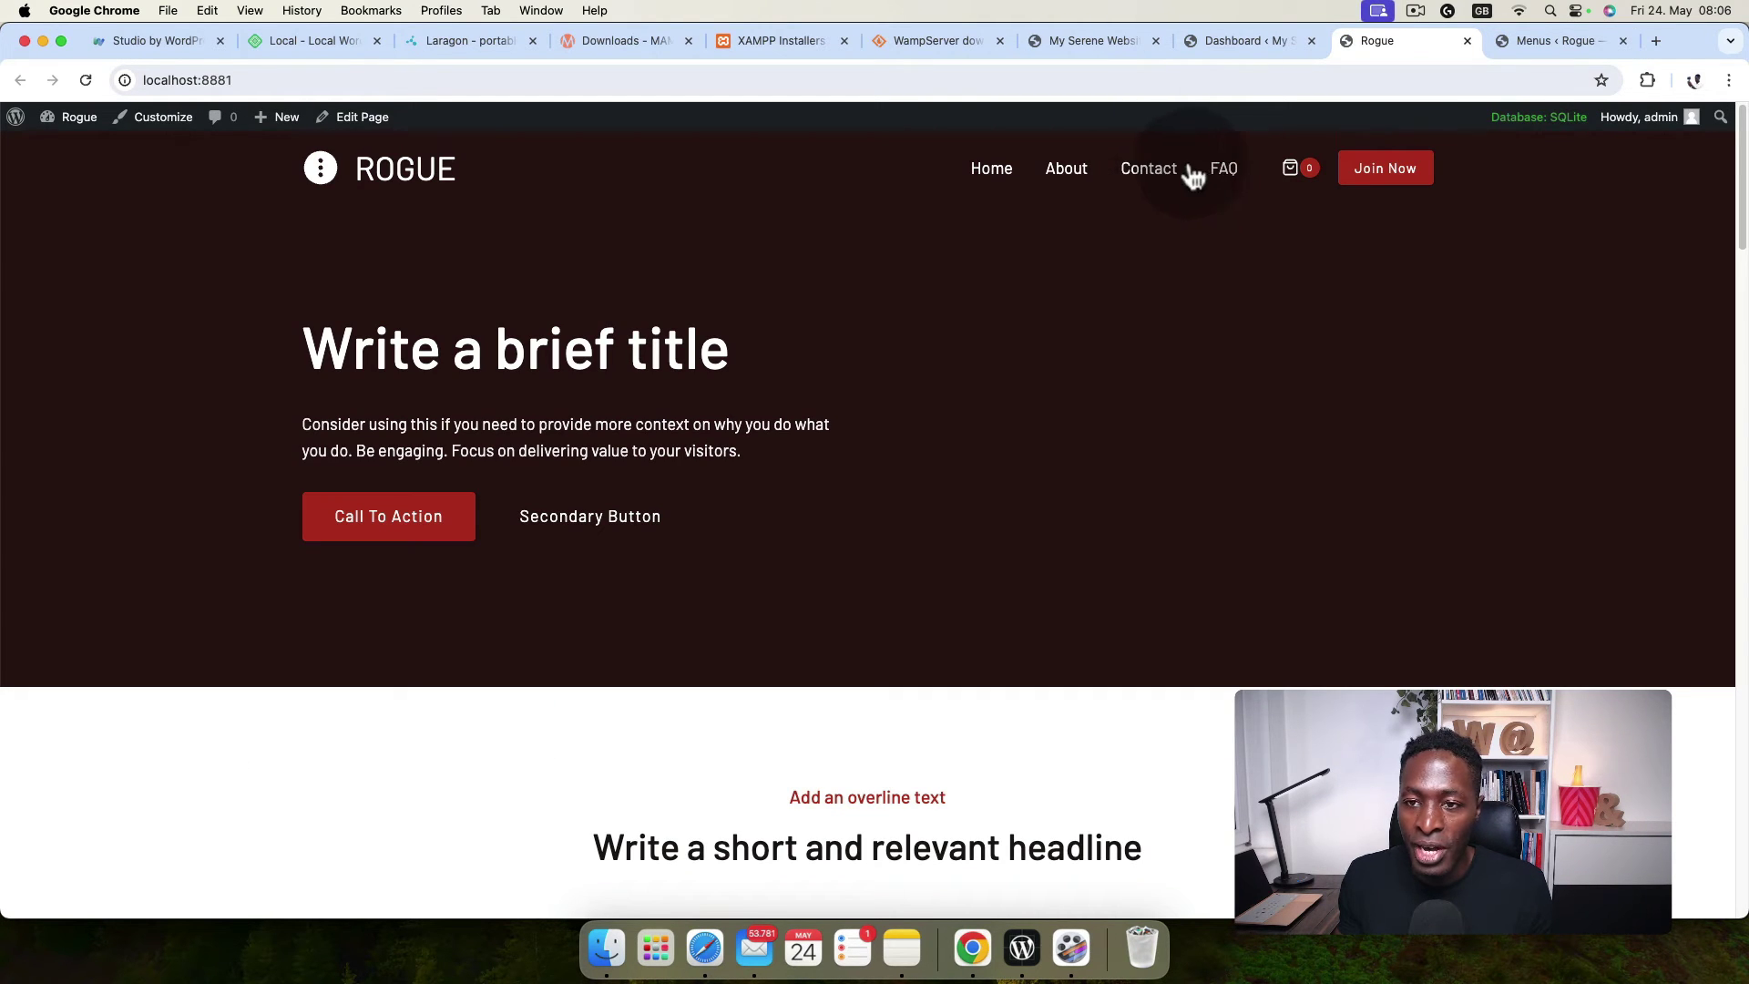
click(1549, 38)
Remove Contact from the Main menu, save it, and reload the Rogue front page.
click(810, 598)
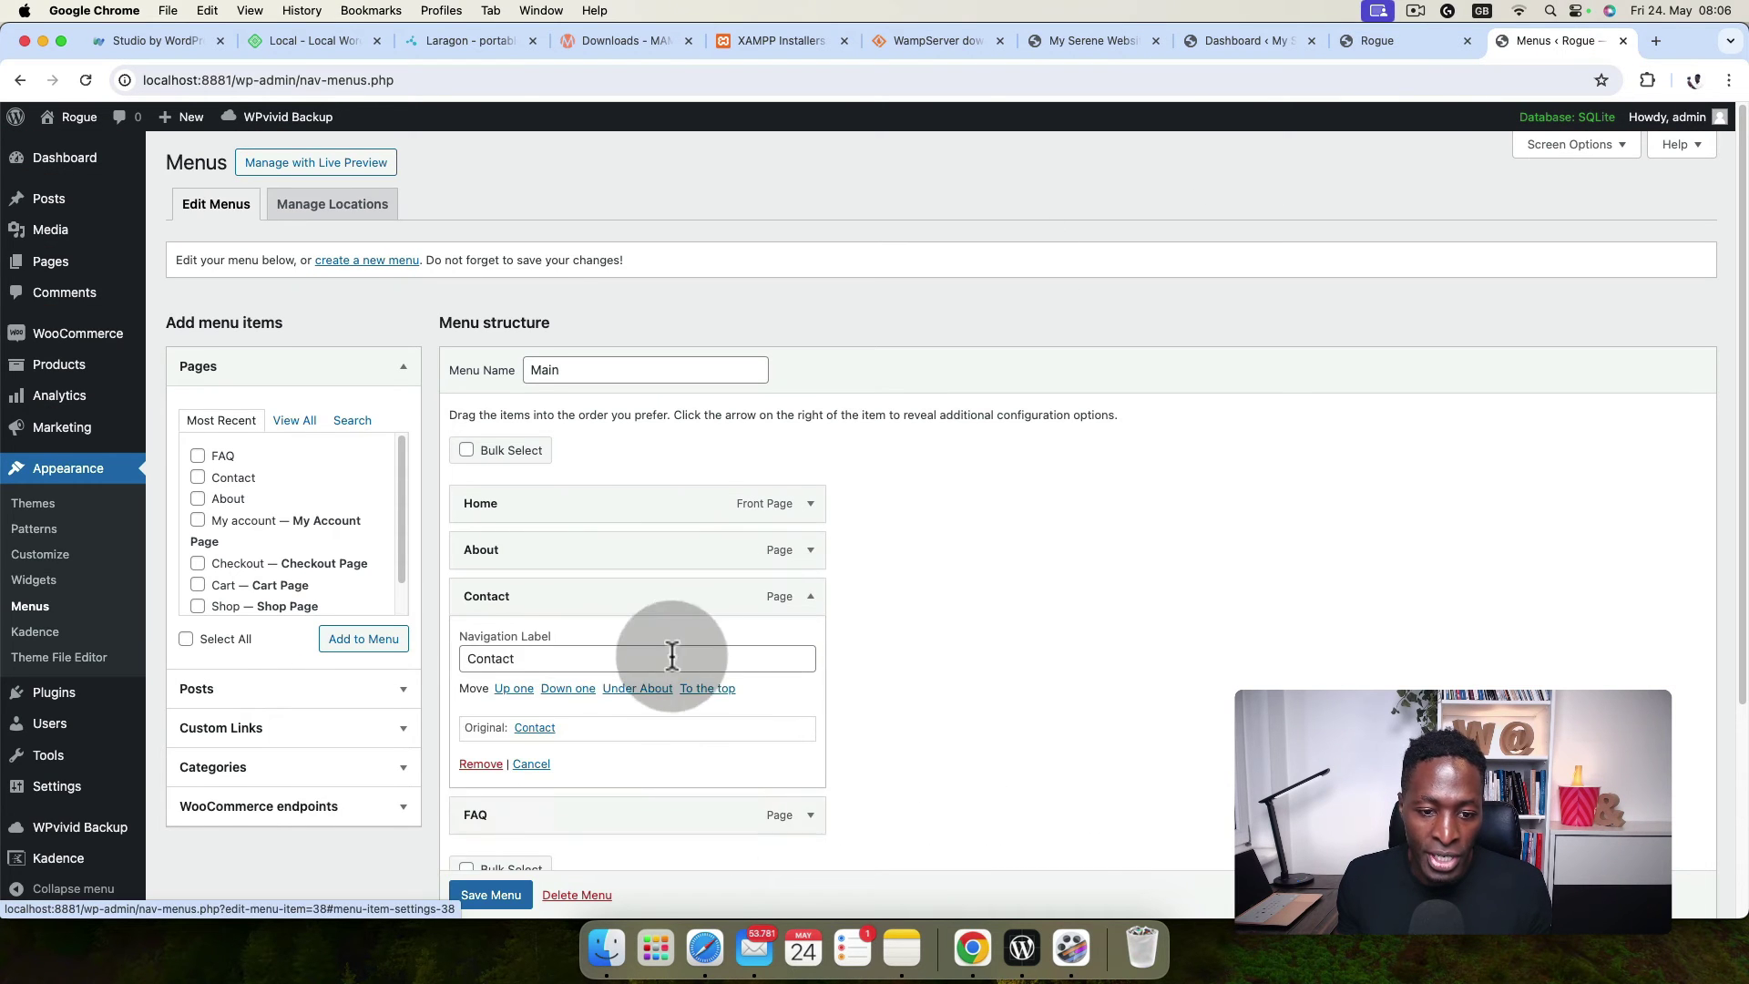
scroll(547, 638, down, 5)
click(474, 480)
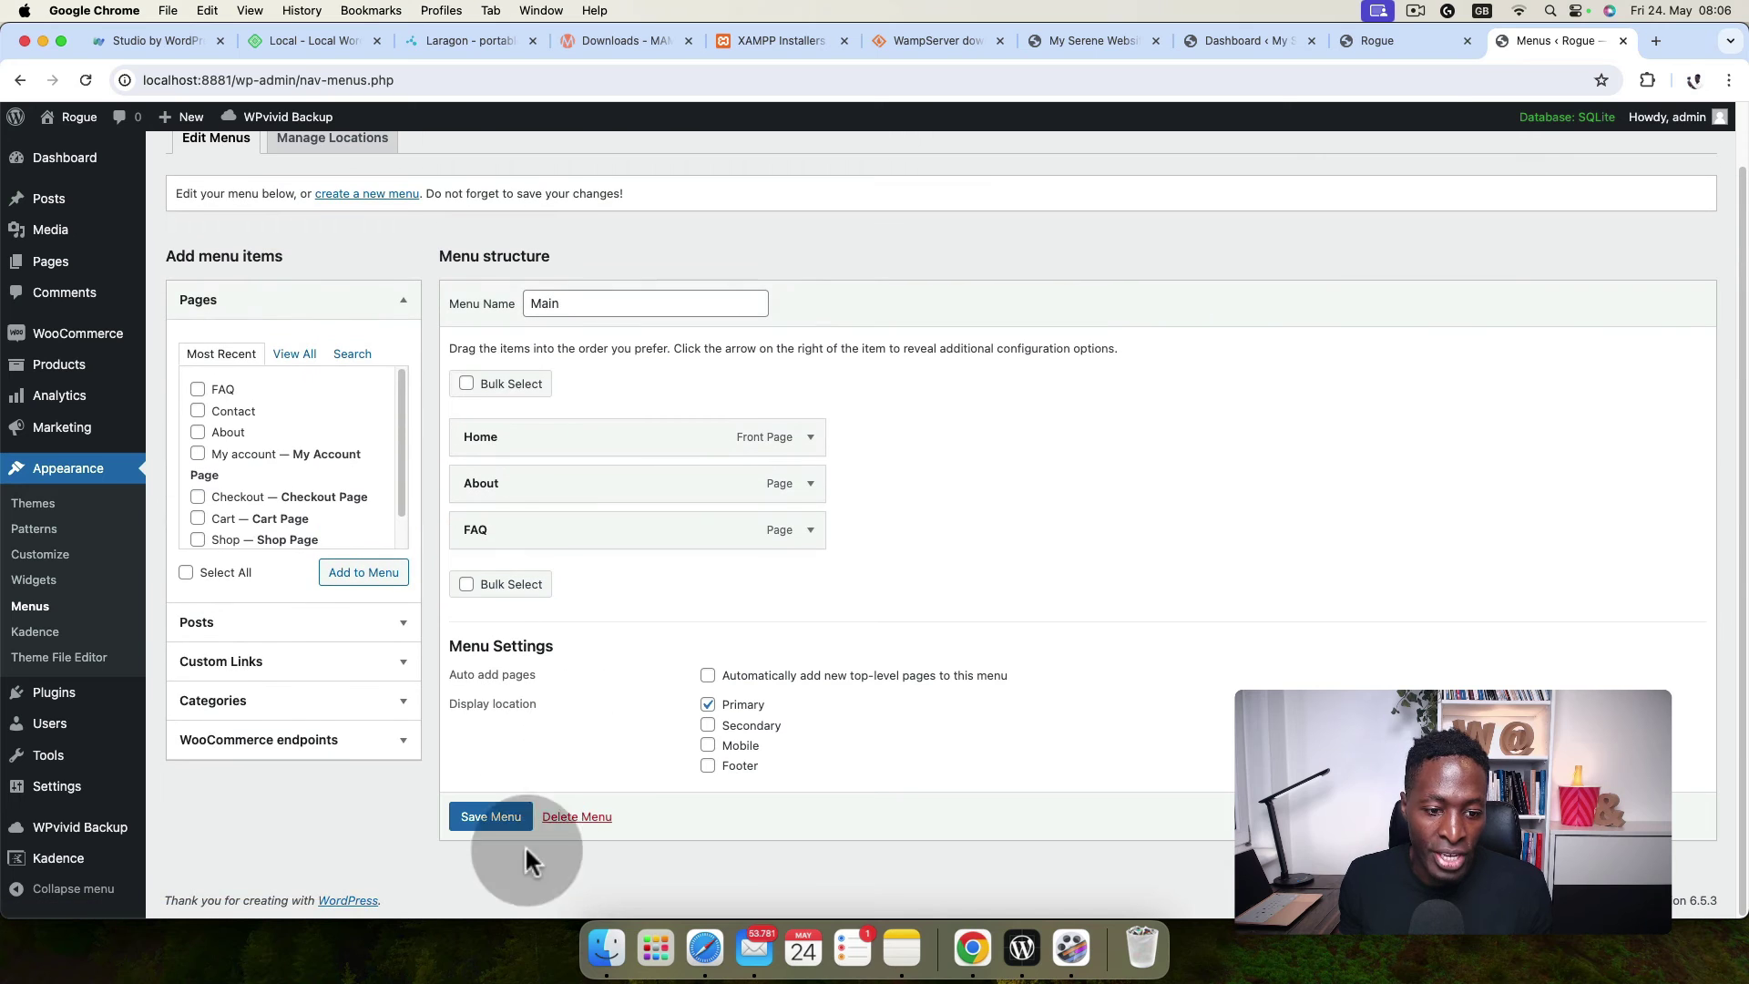
click(492, 817)
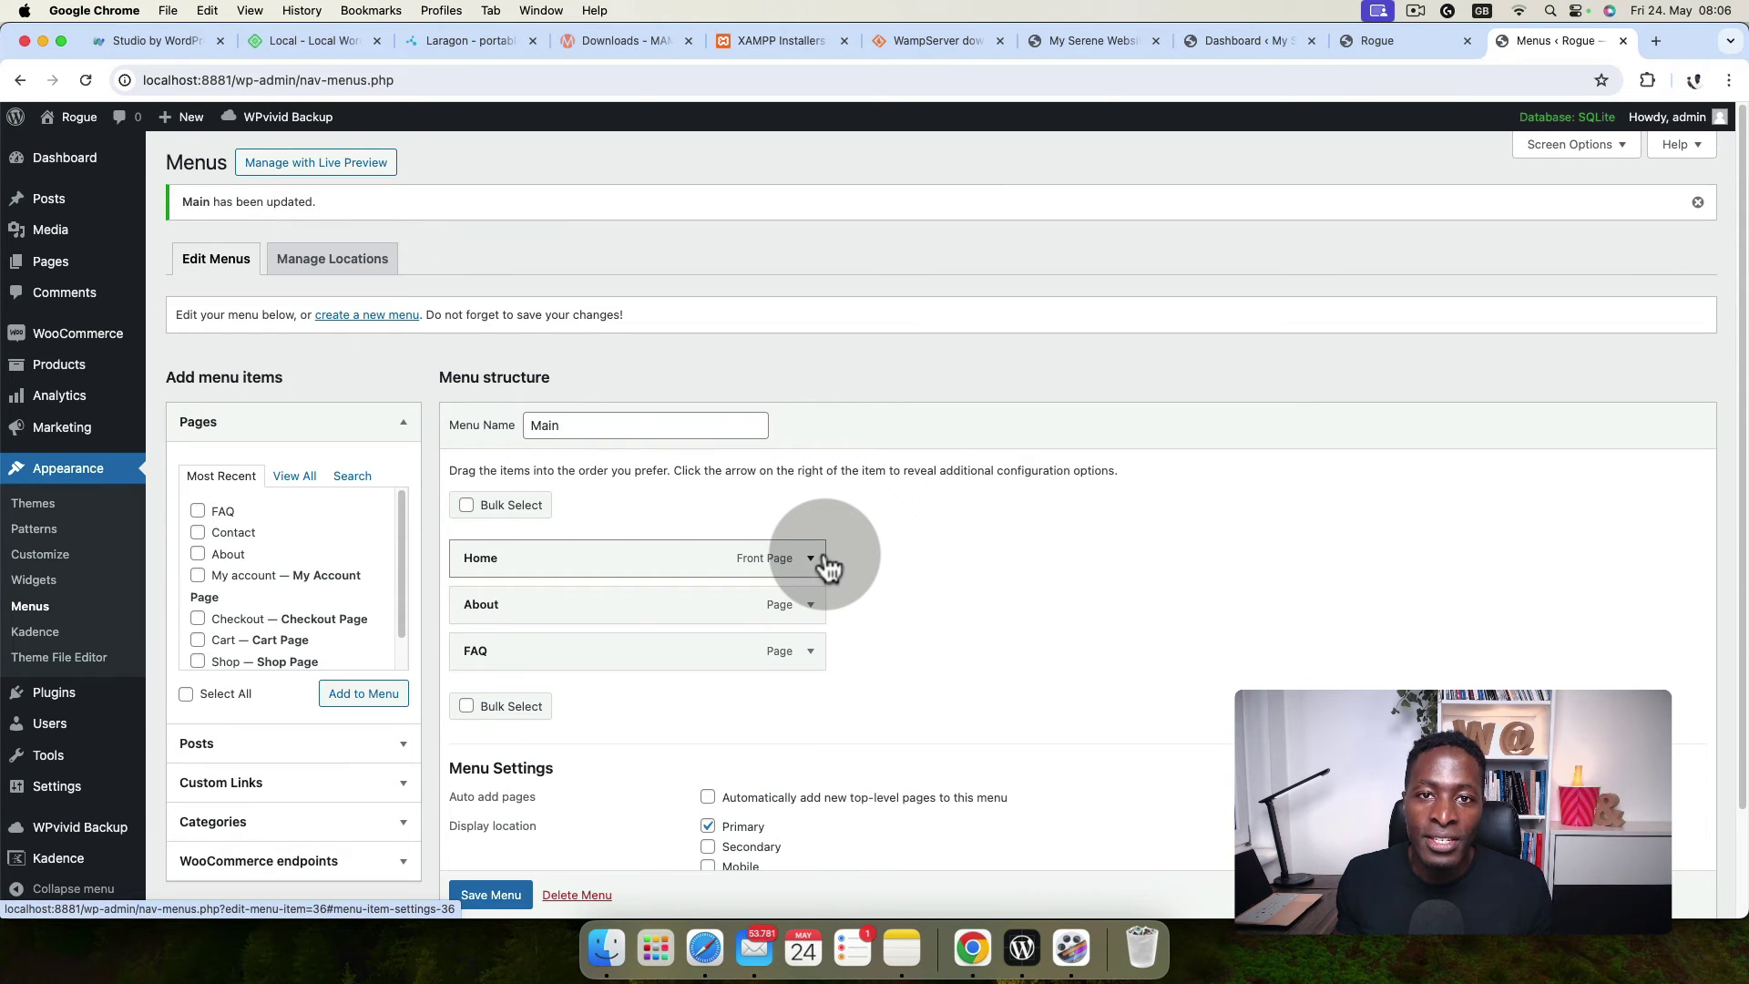
click(1369, 45)
click(52, 86)
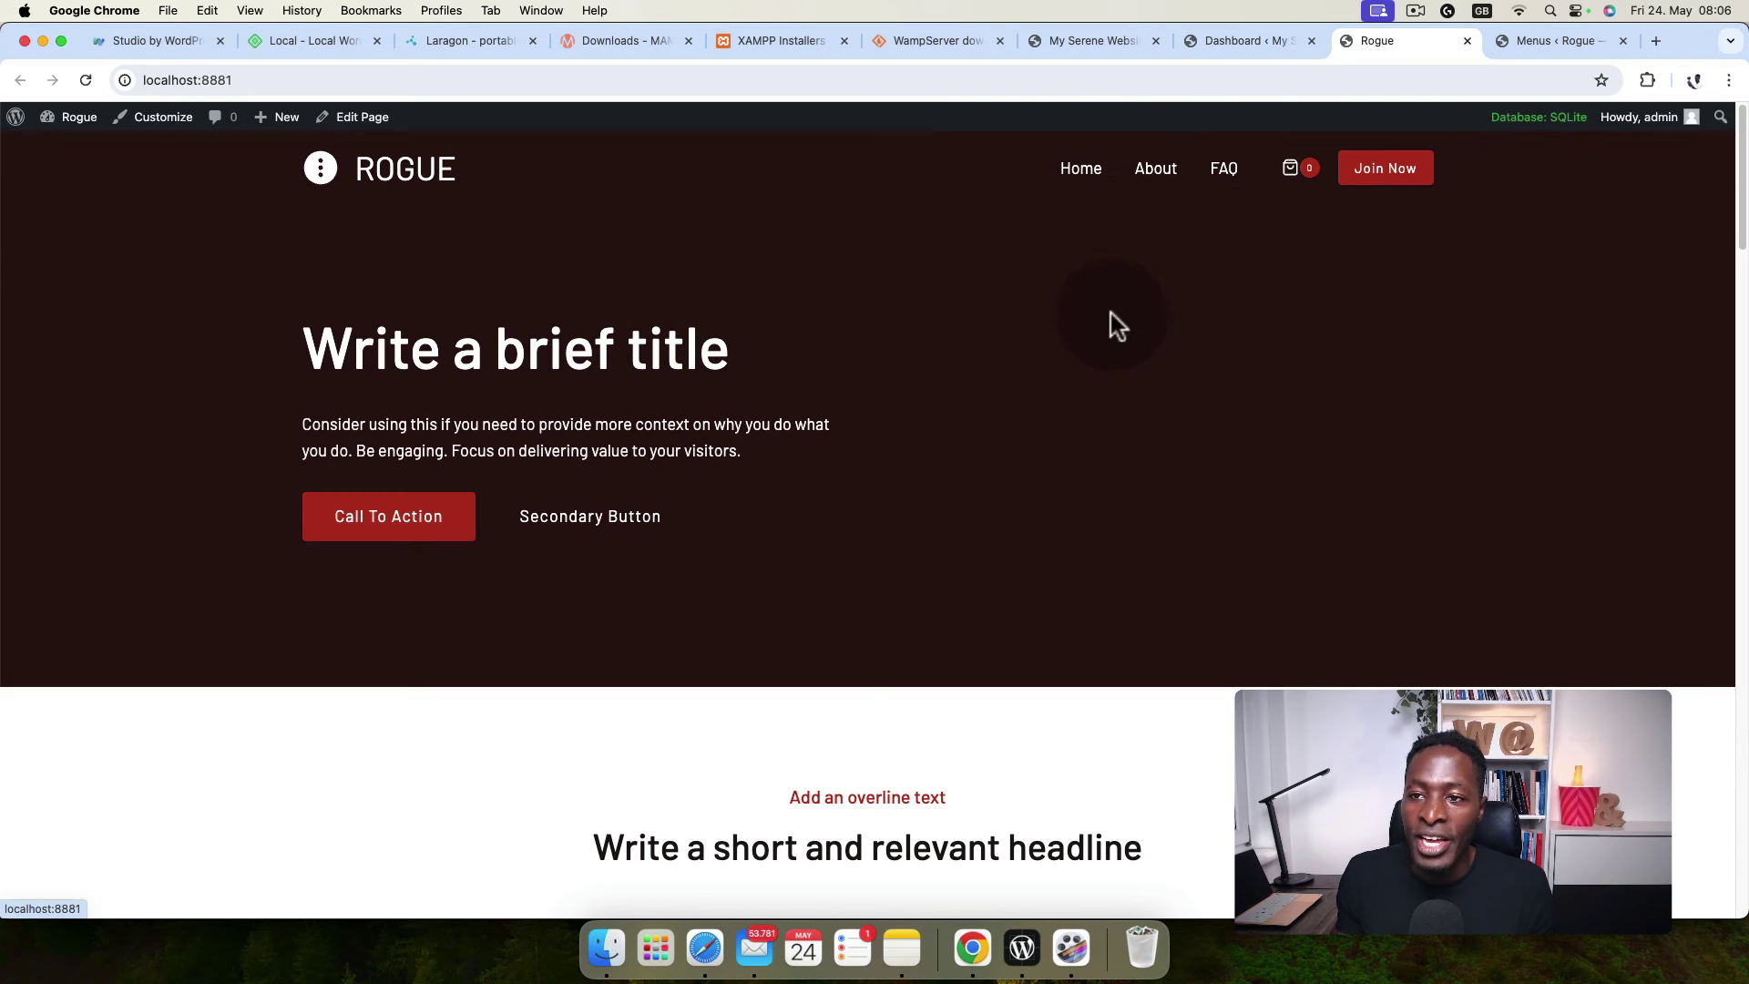
Update the sacred-swan.wp.build demo with the local menu change and copy its link again.
click(1023, 950)
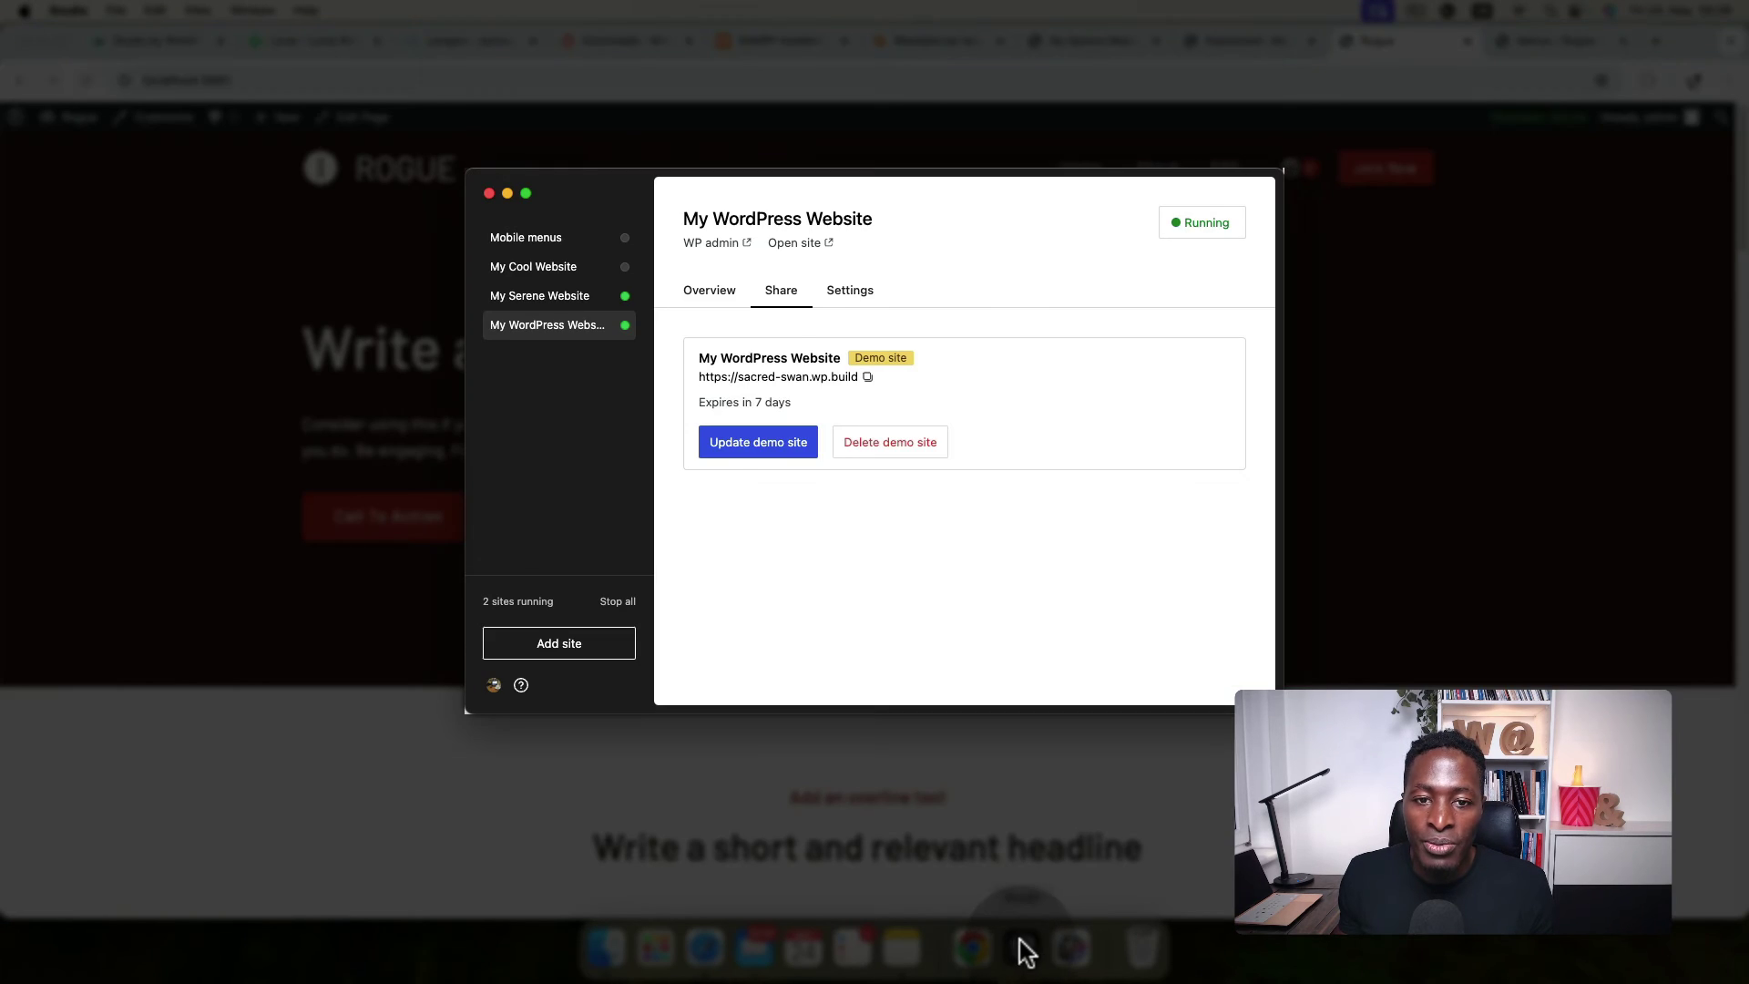
click(741, 455)
click(904, 496)
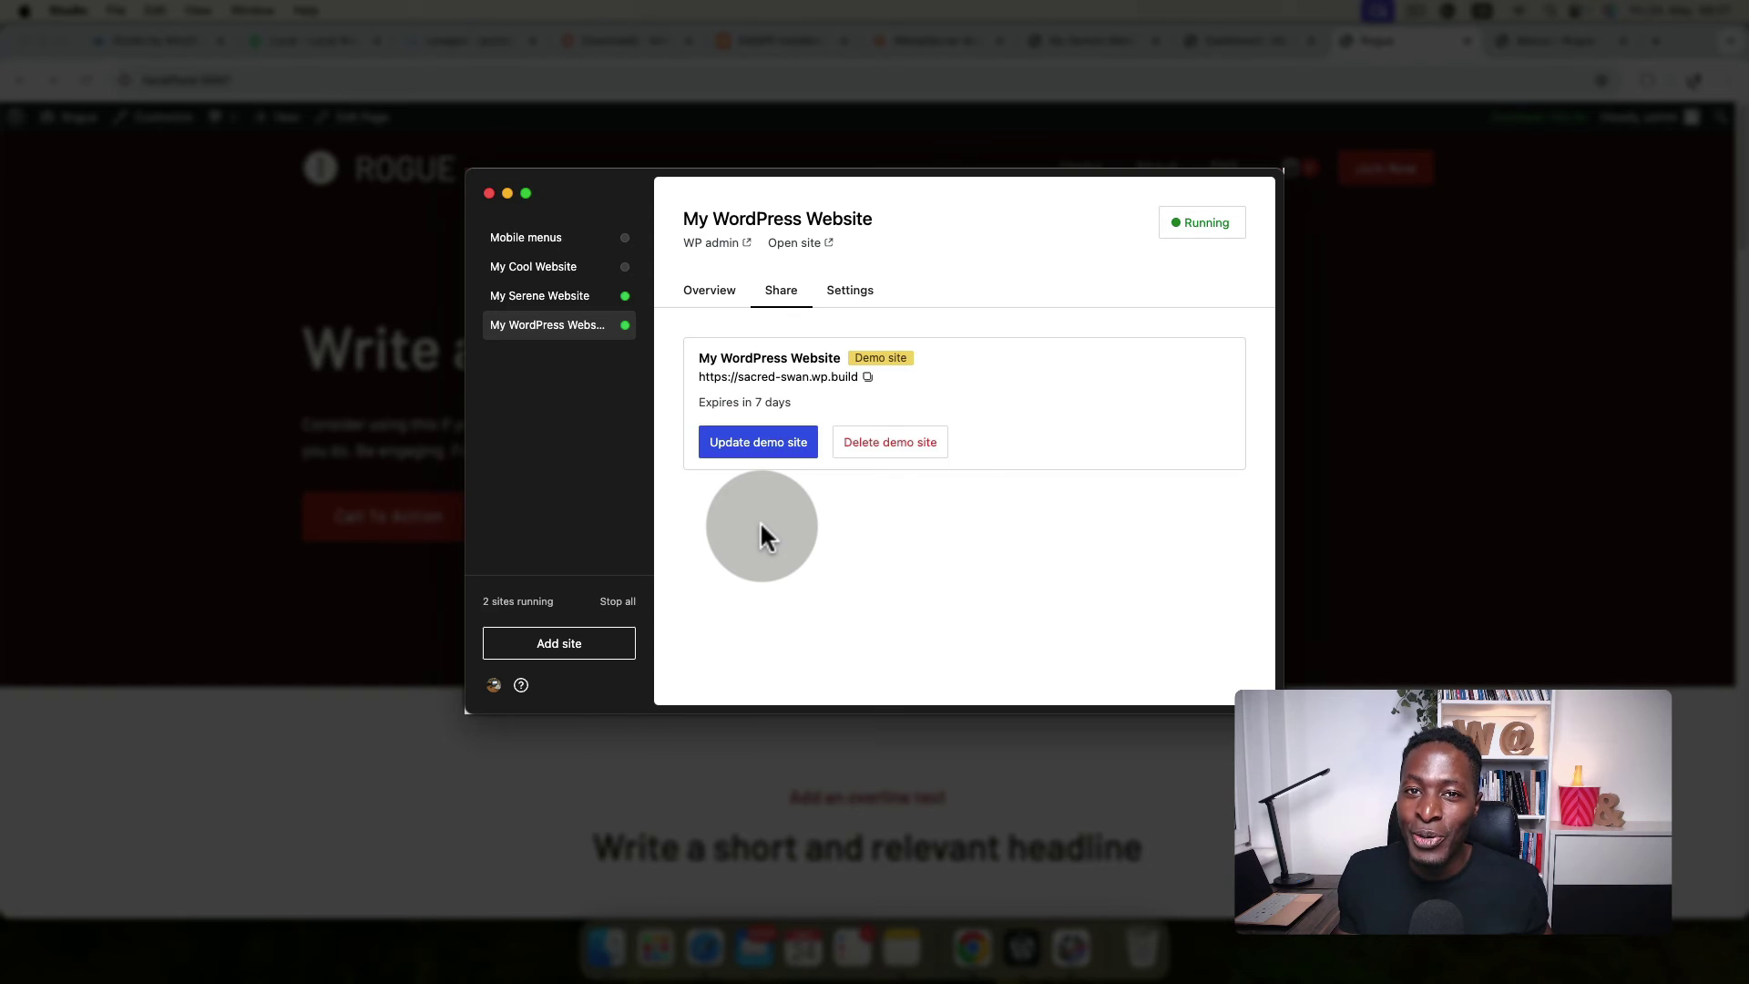
click(814, 381)
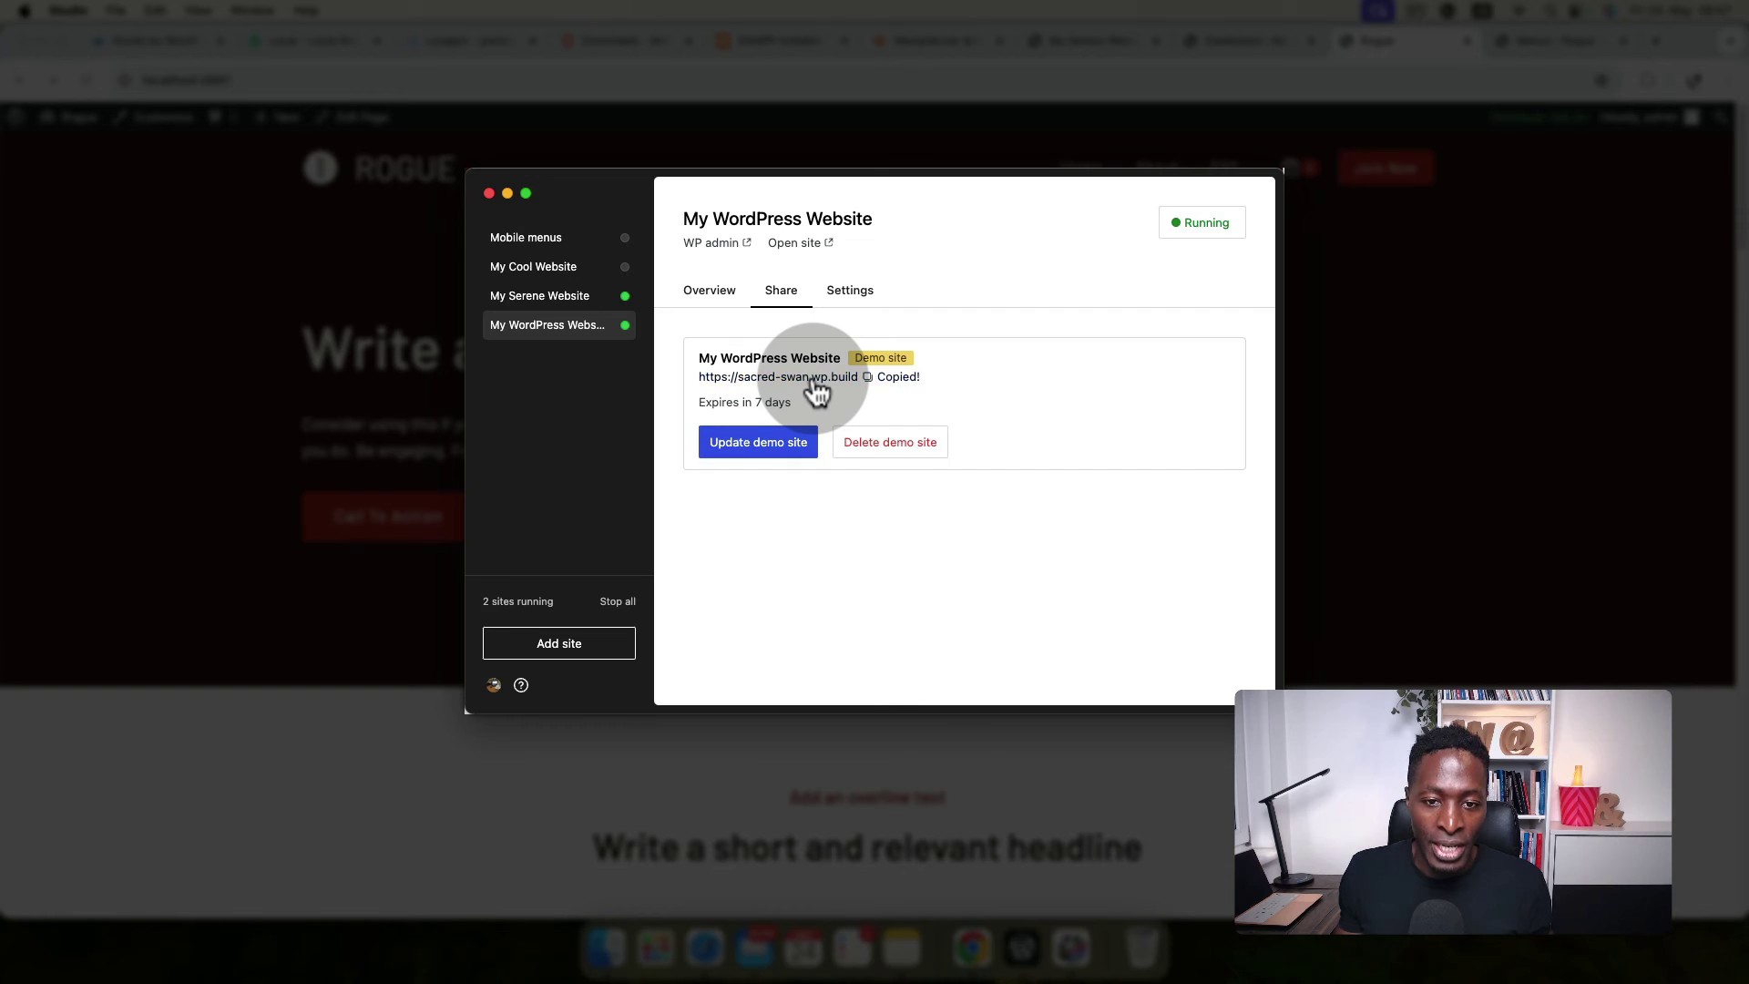
Load sacred-swan.wp.build in Safari and reload it, confirming the menu shows only Home, About and FAQ.
click(704, 950)
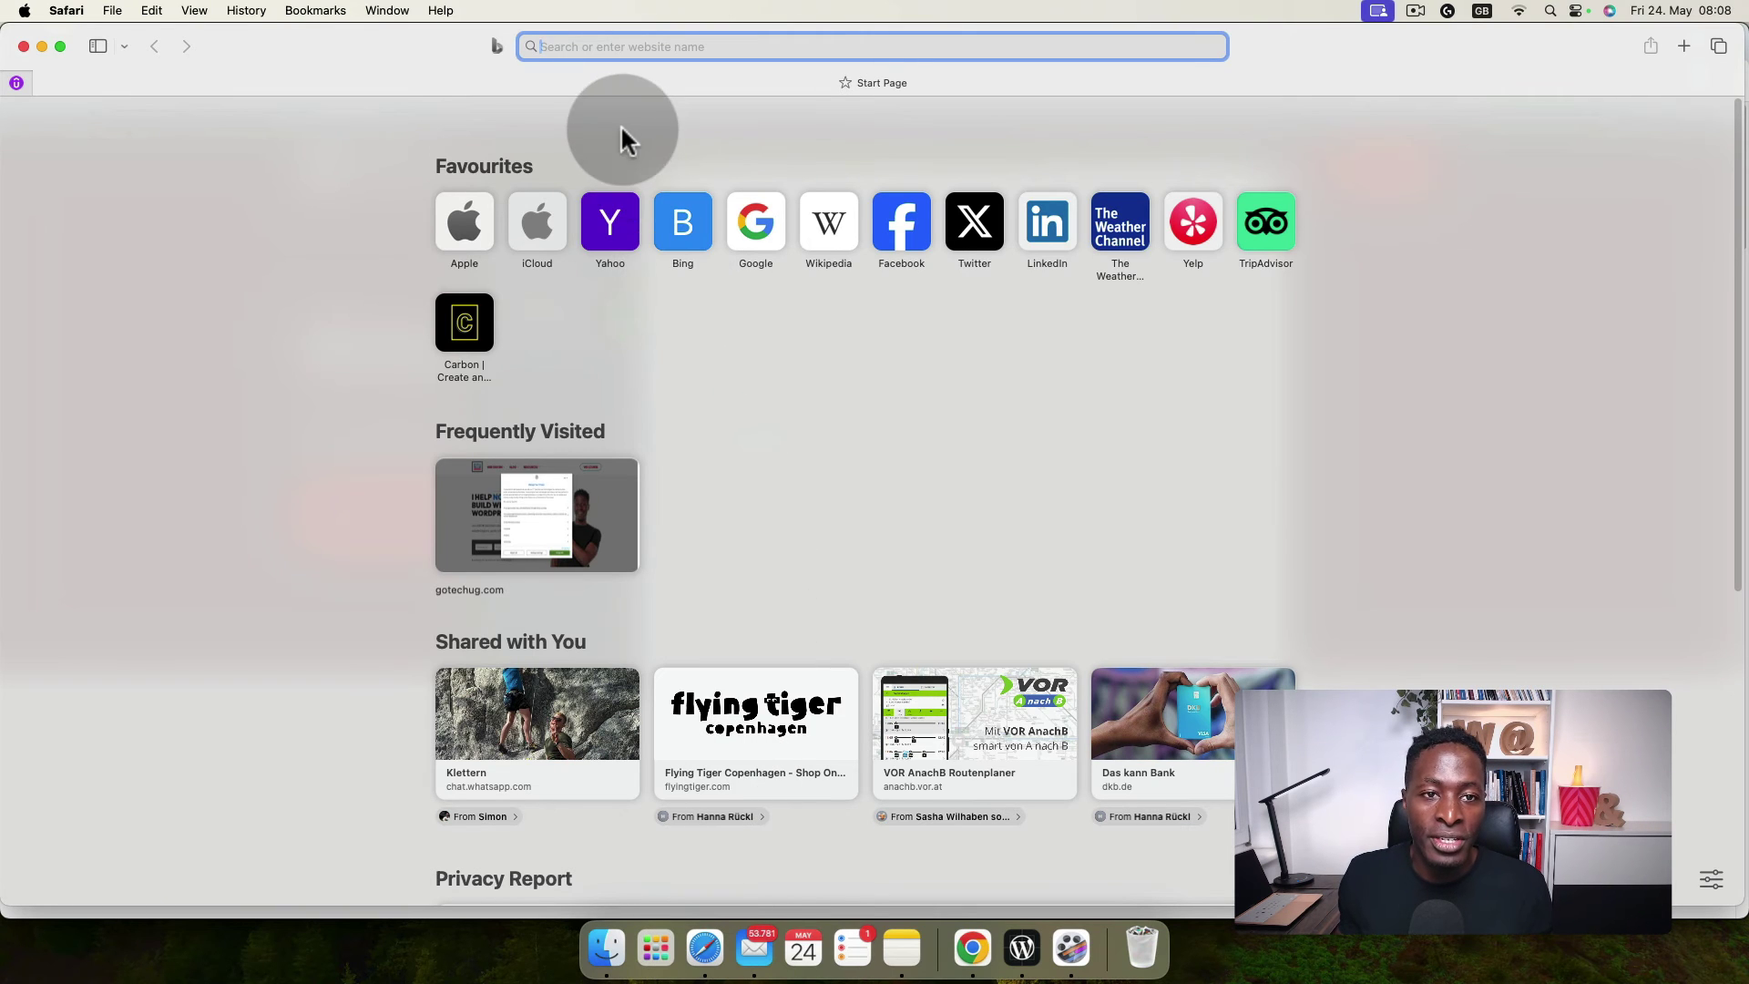
click(610, 51)
text(https://sacred-swan.wp.build)
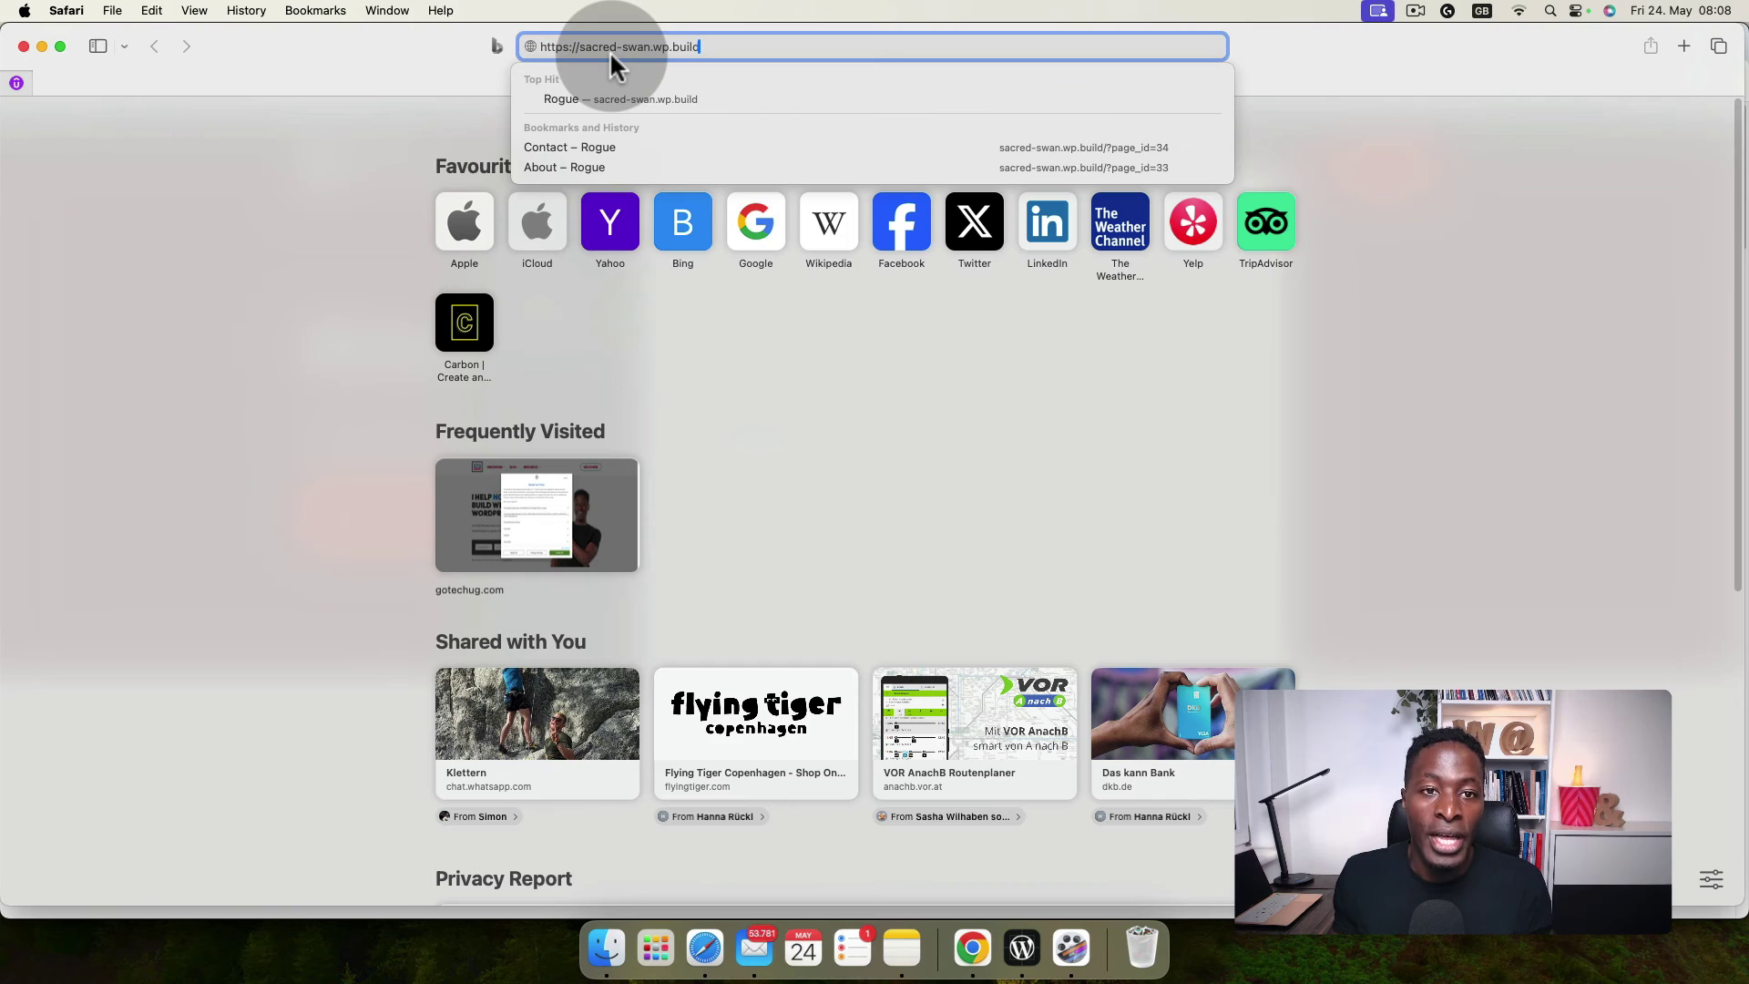
key(Return)
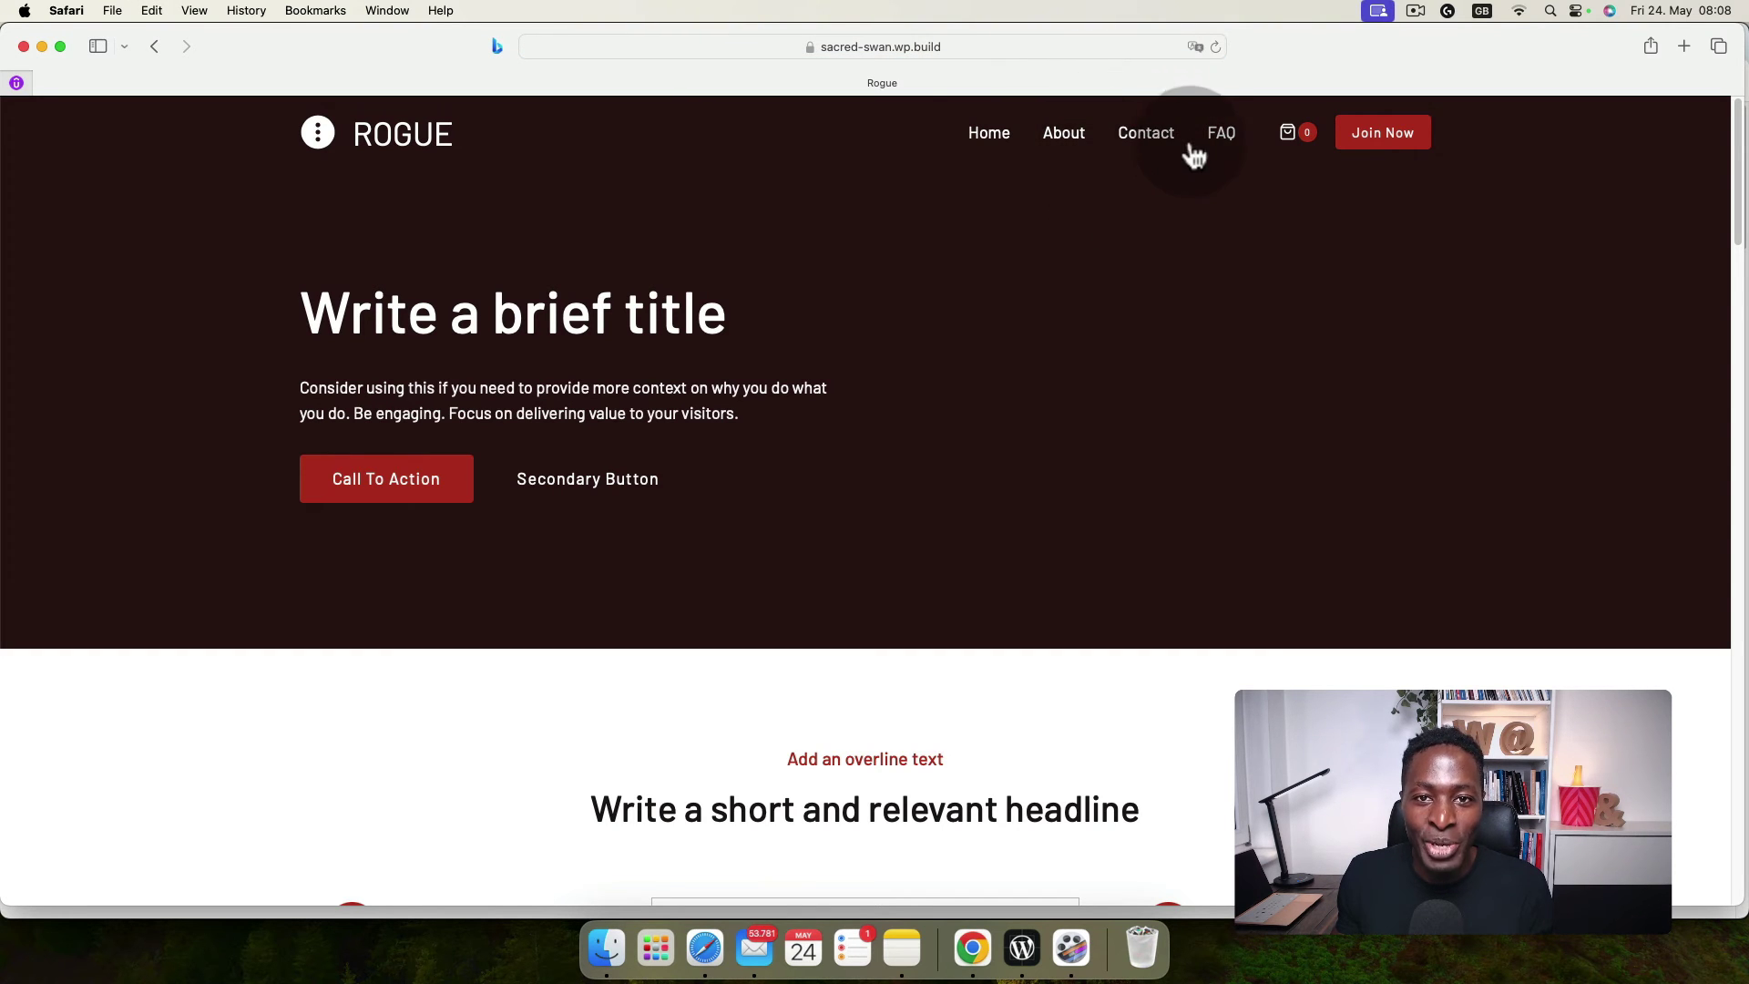
click(1215, 46)
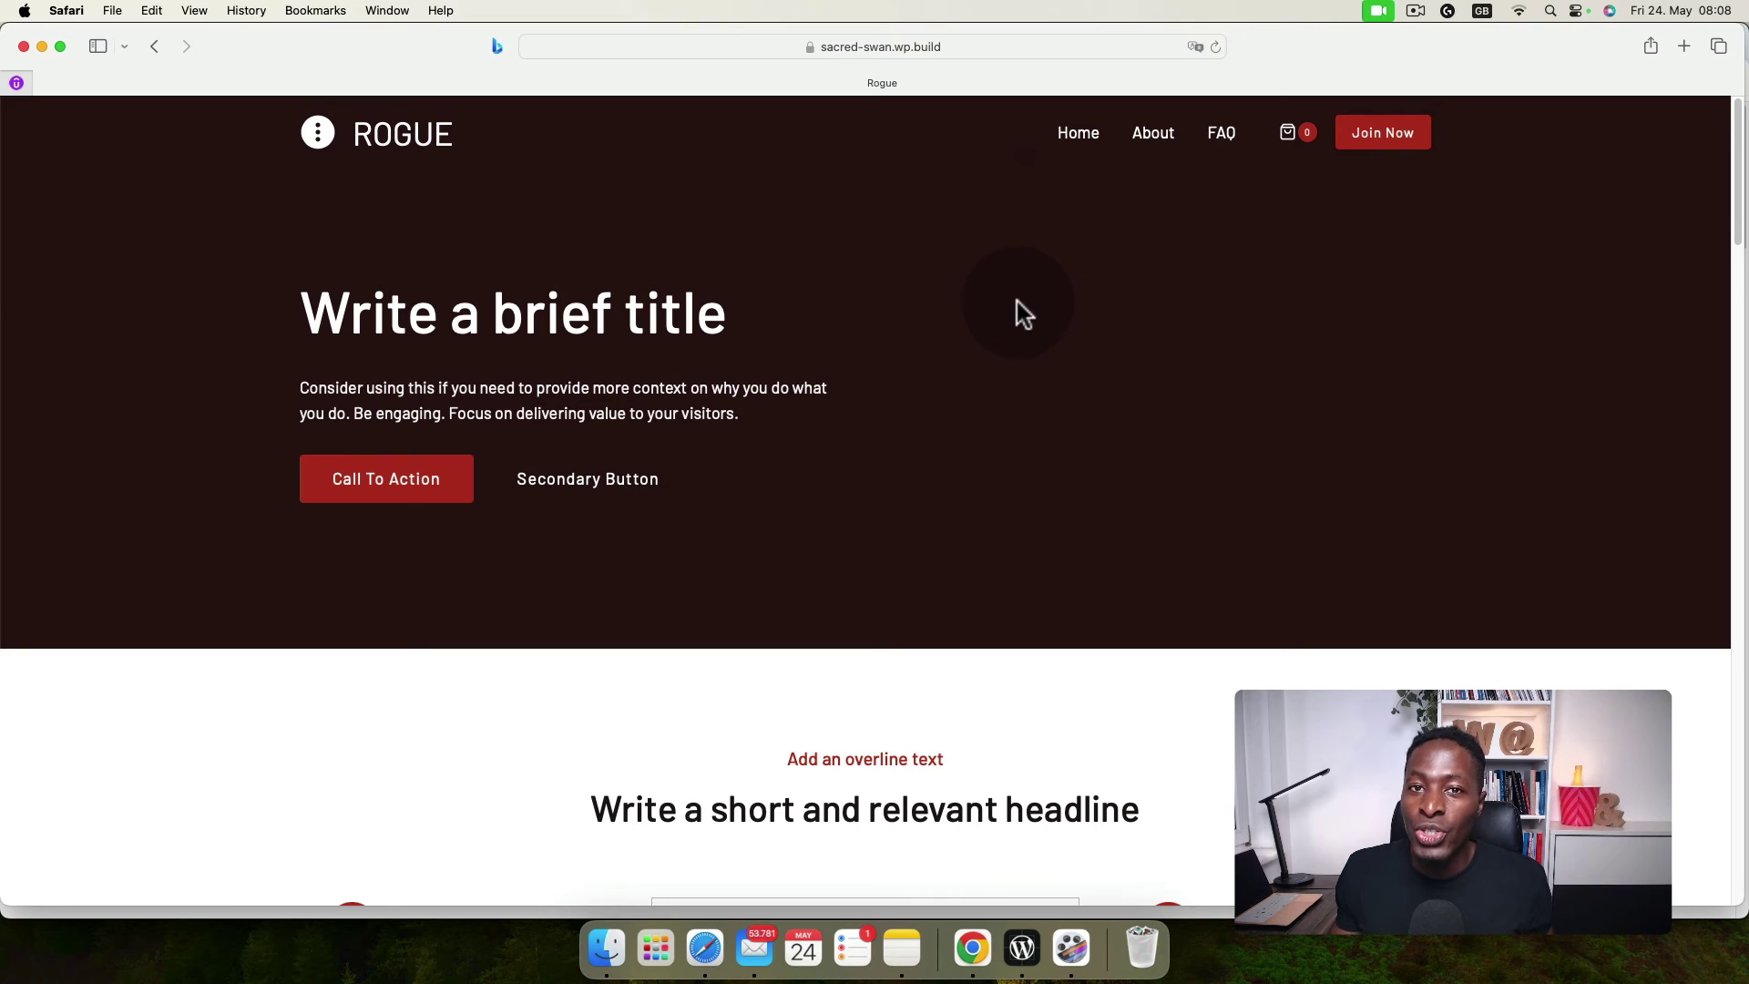
Glance at My Serene Website, then show My WordPress Website's Overview with its Kadence theme.
click(1024, 949)
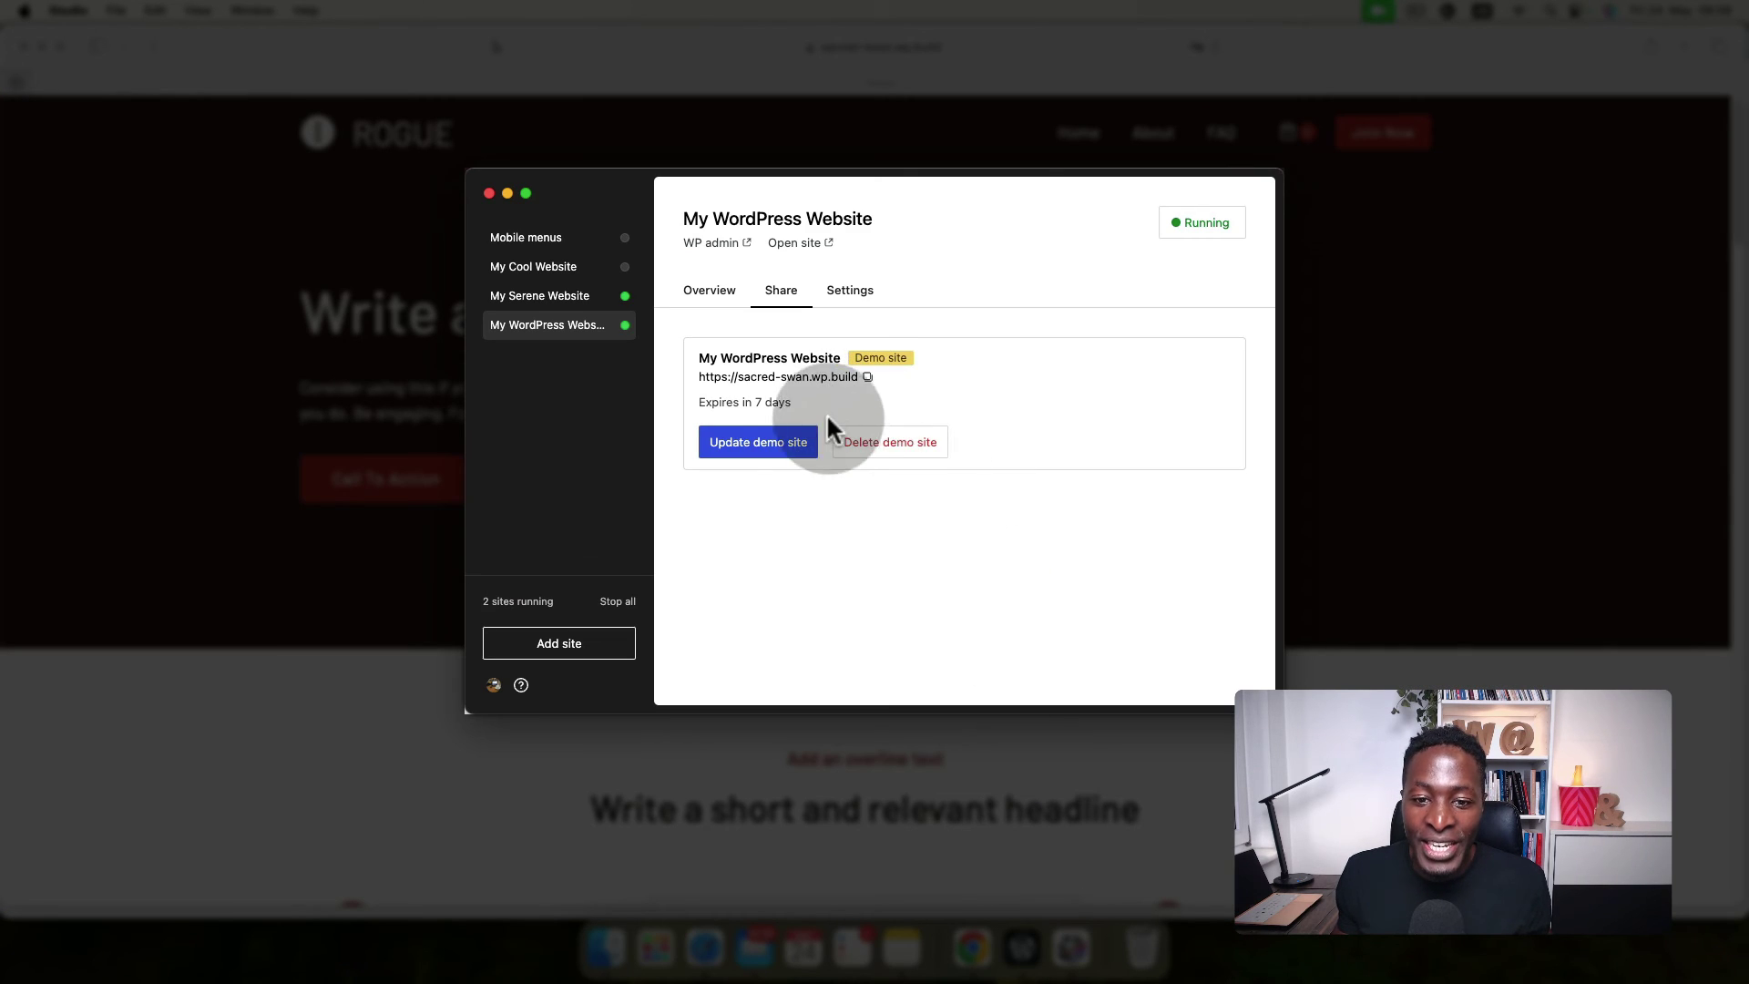
click(565, 301)
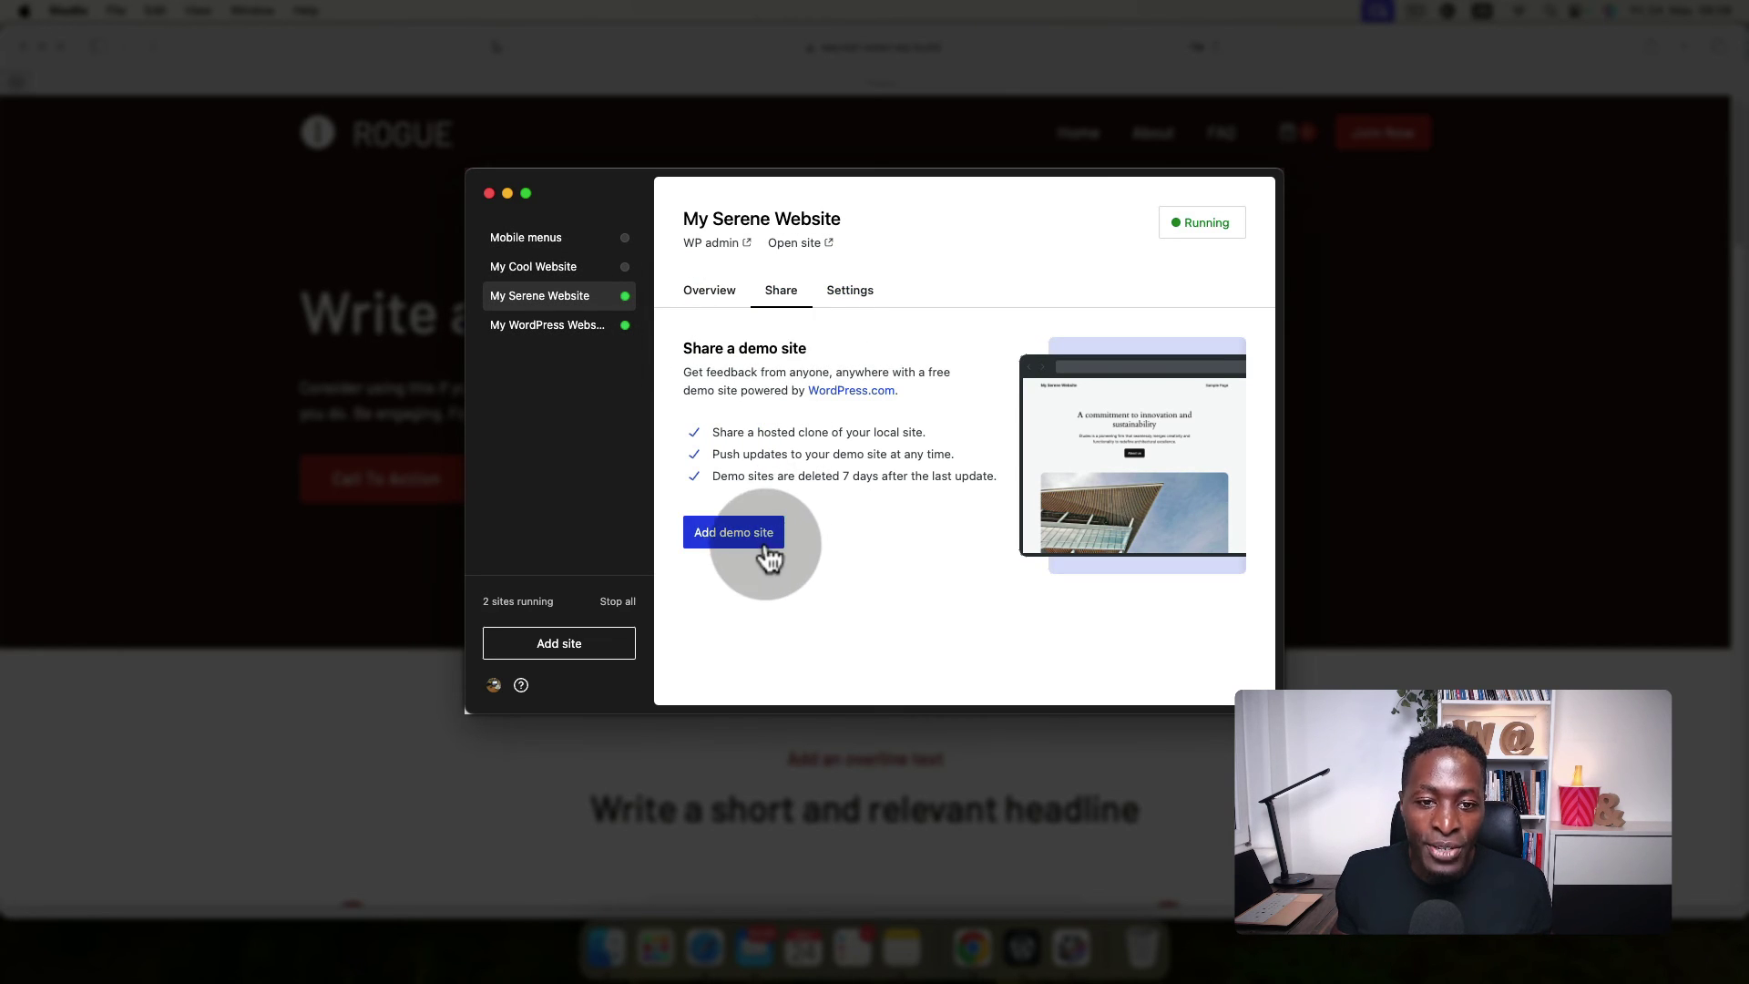
click(553, 326)
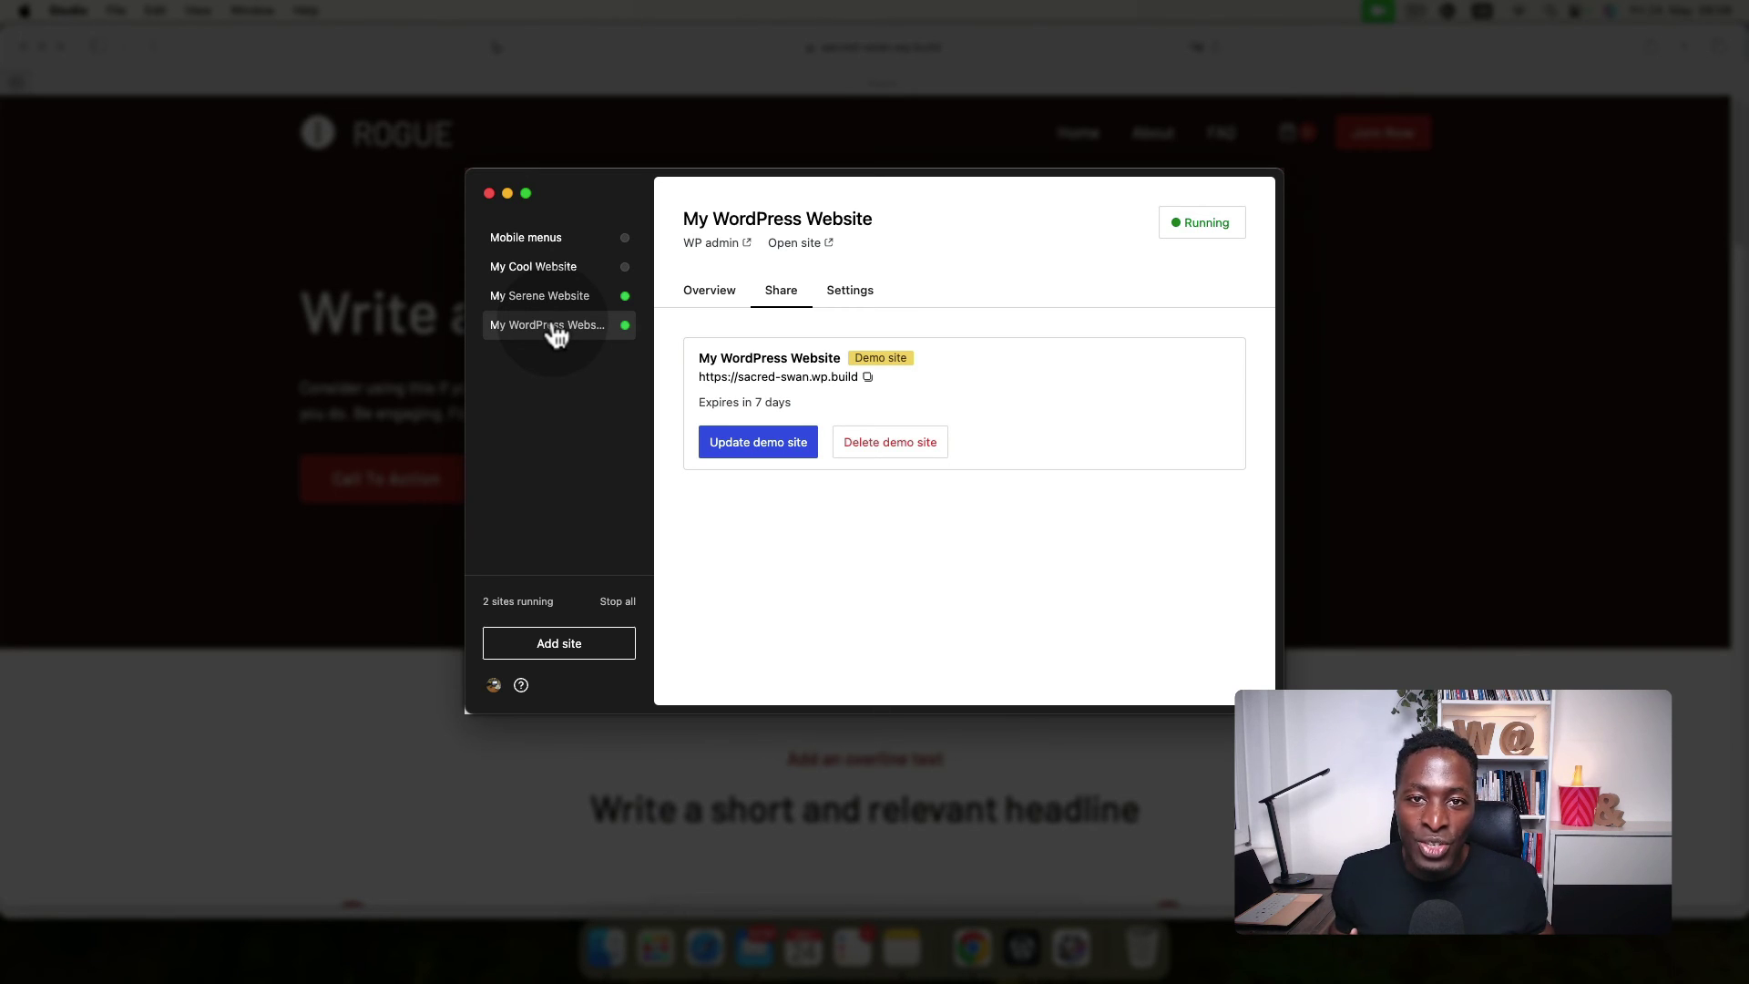
click(555, 328)
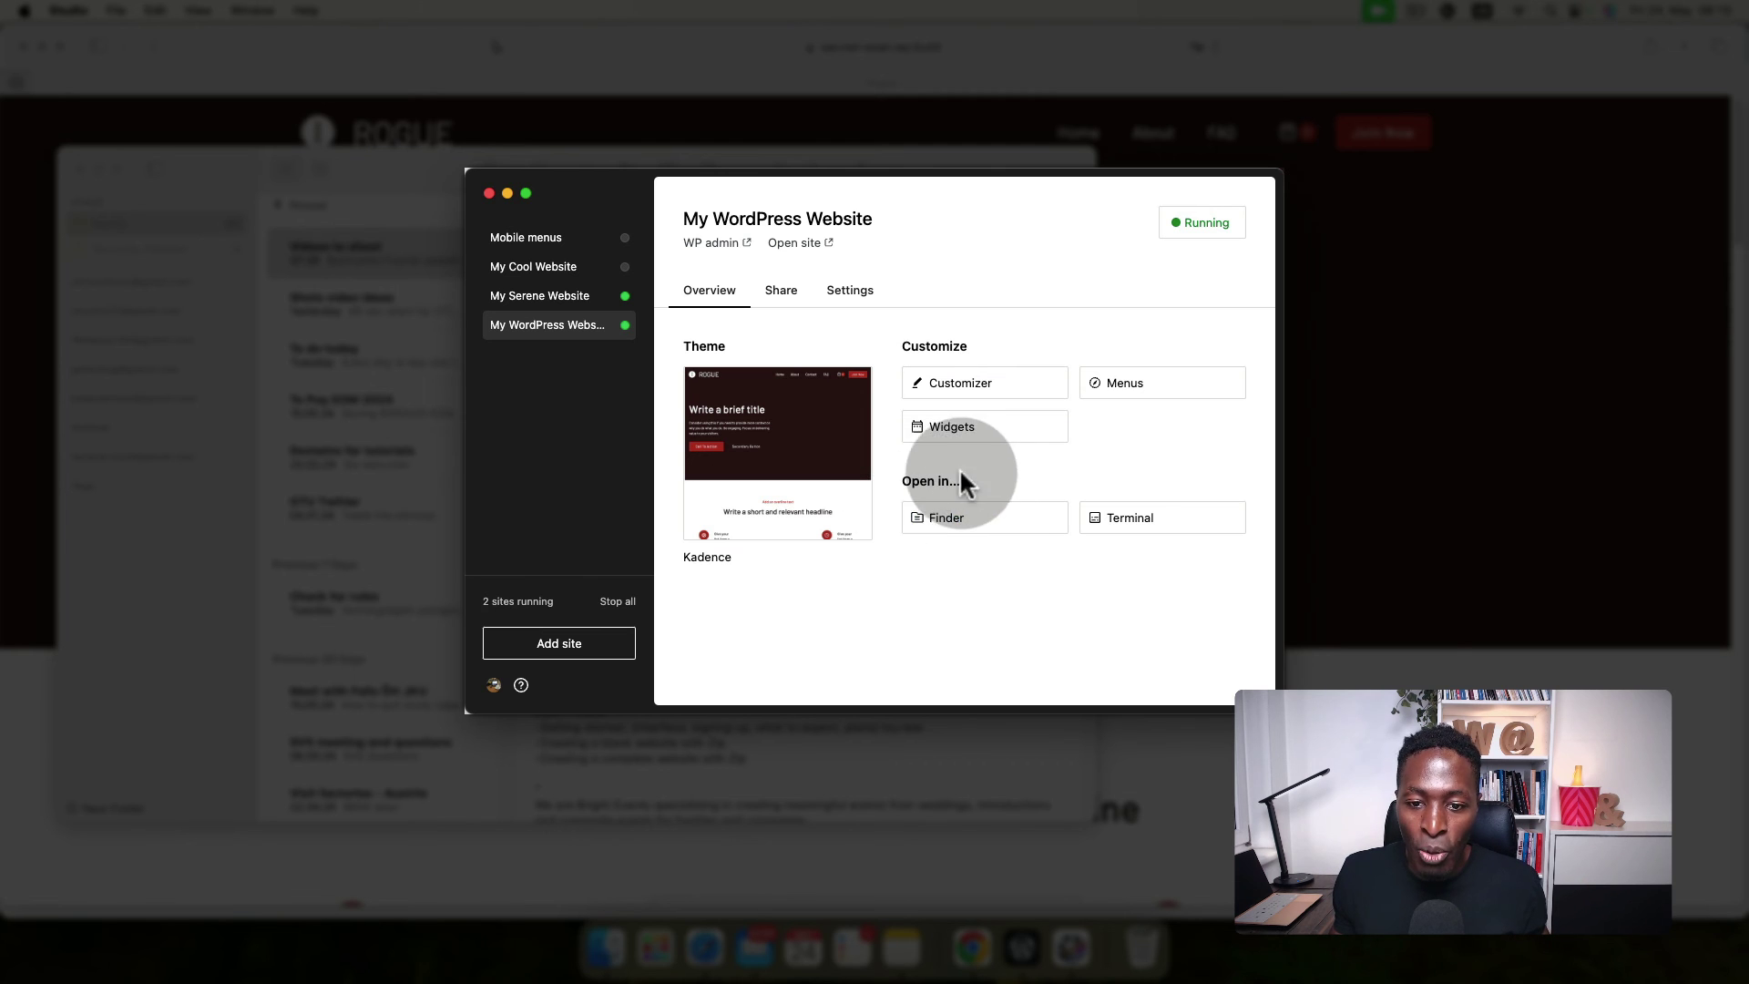
Open the my-wordpress-website folder in Finder and preview wp-config.php.
click(938, 522)
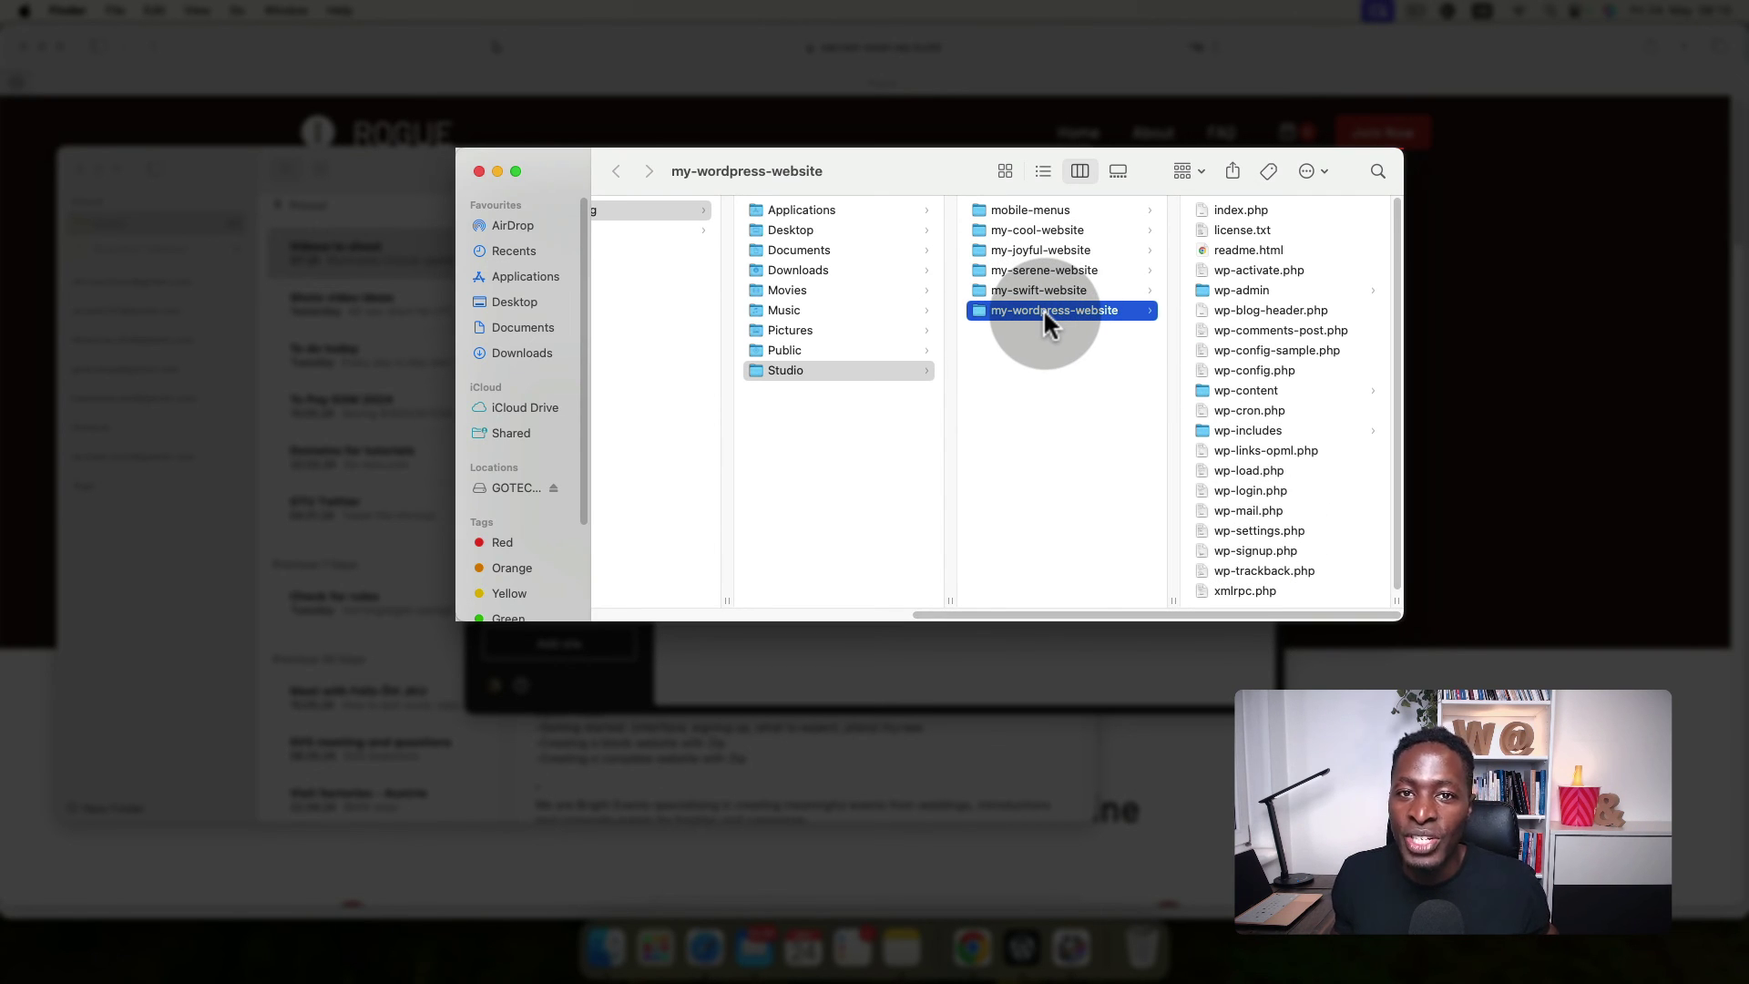
click(1244, 370)
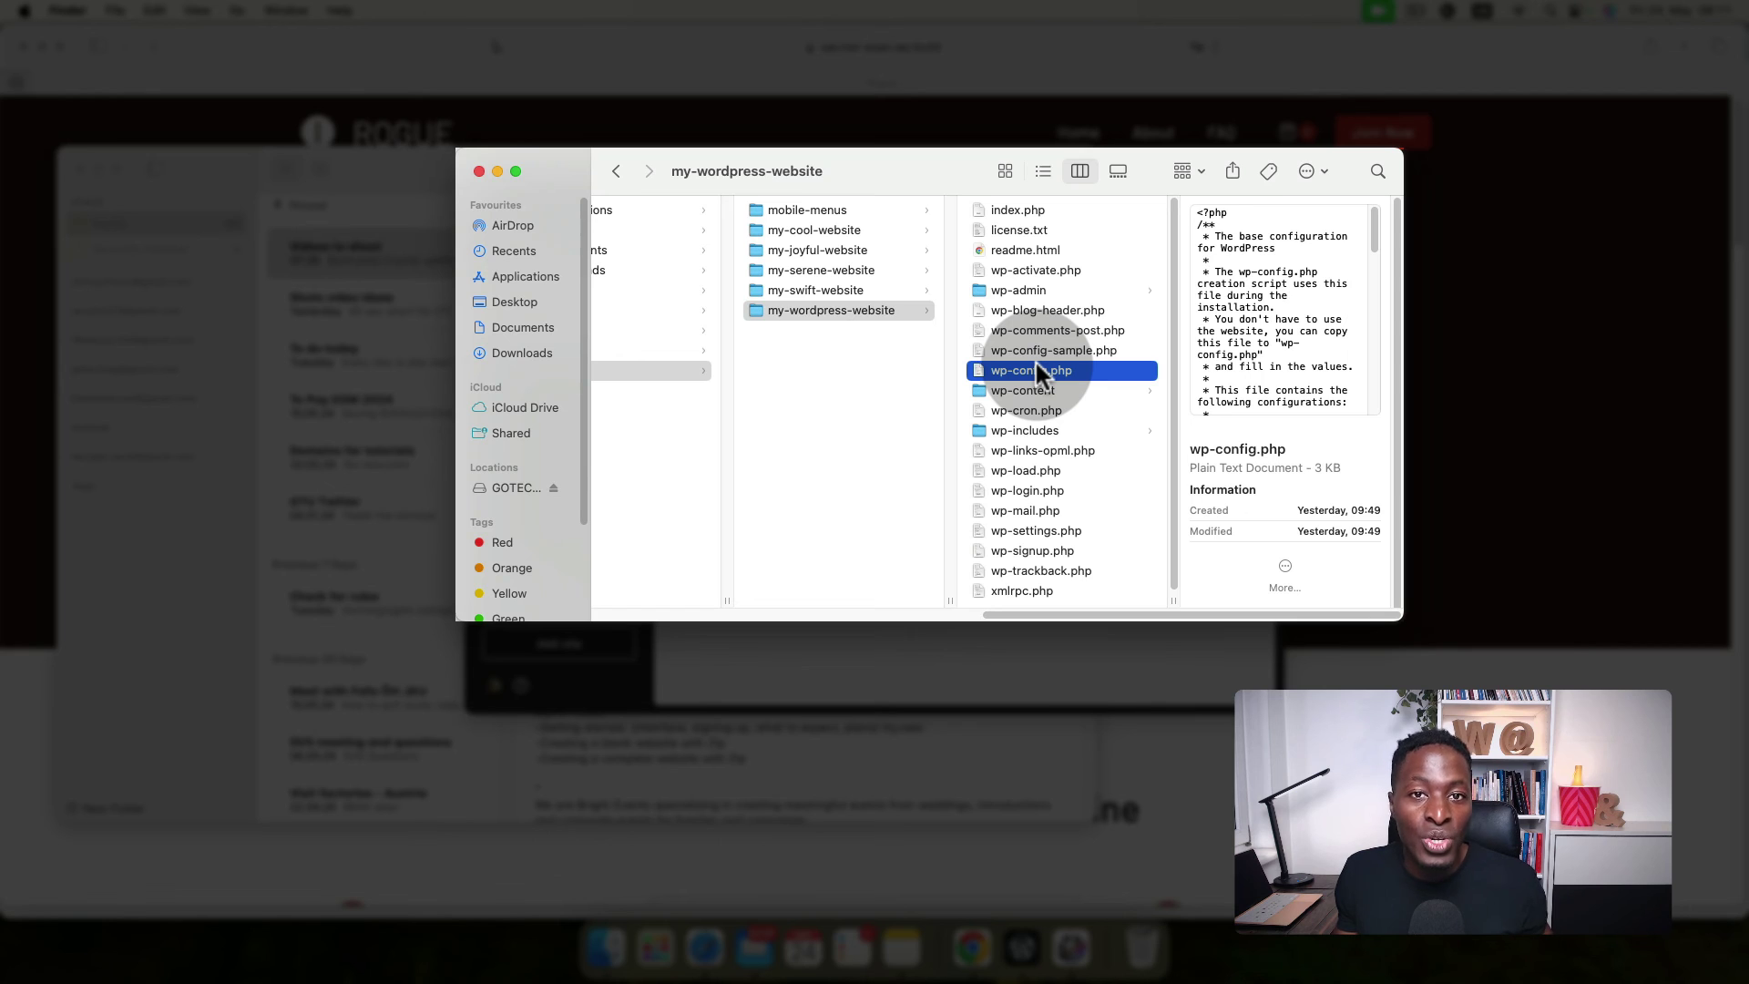
Close Finder, open Terminal in the my-wordpress-website folder, and move its window to the centre.
key(cmd+w)
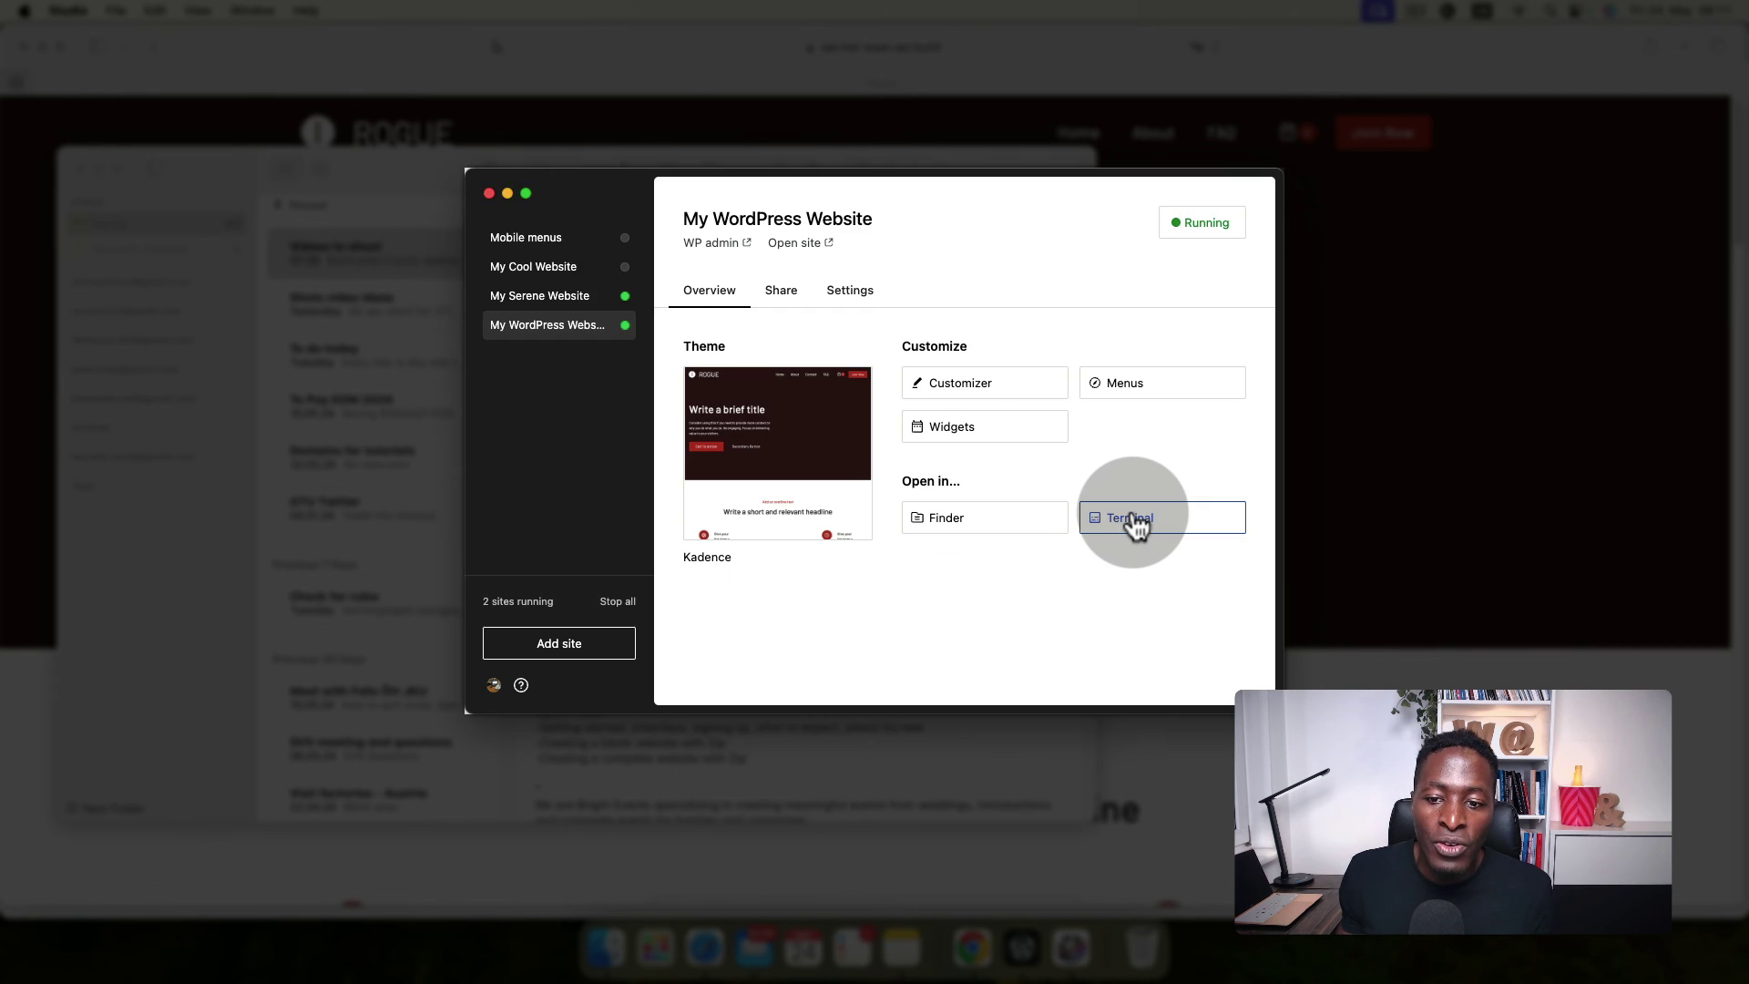
click(1133, 517)
click(394, 73)
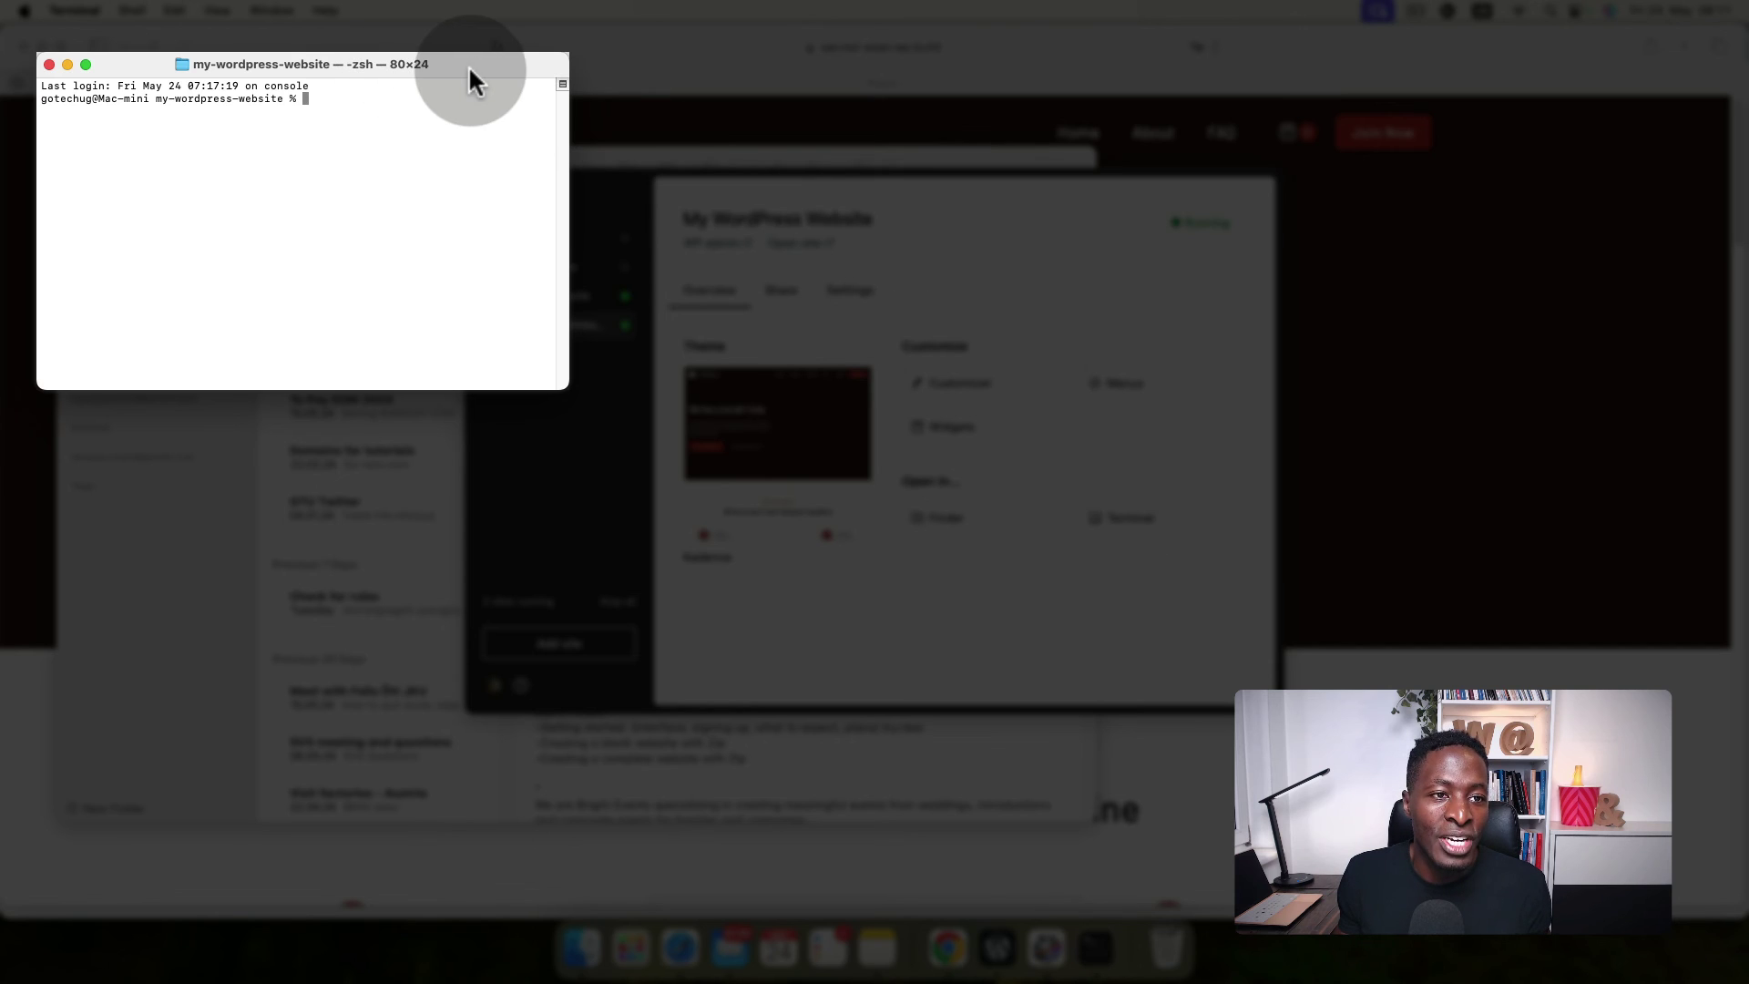
drag(472, 74, 1086, 246)
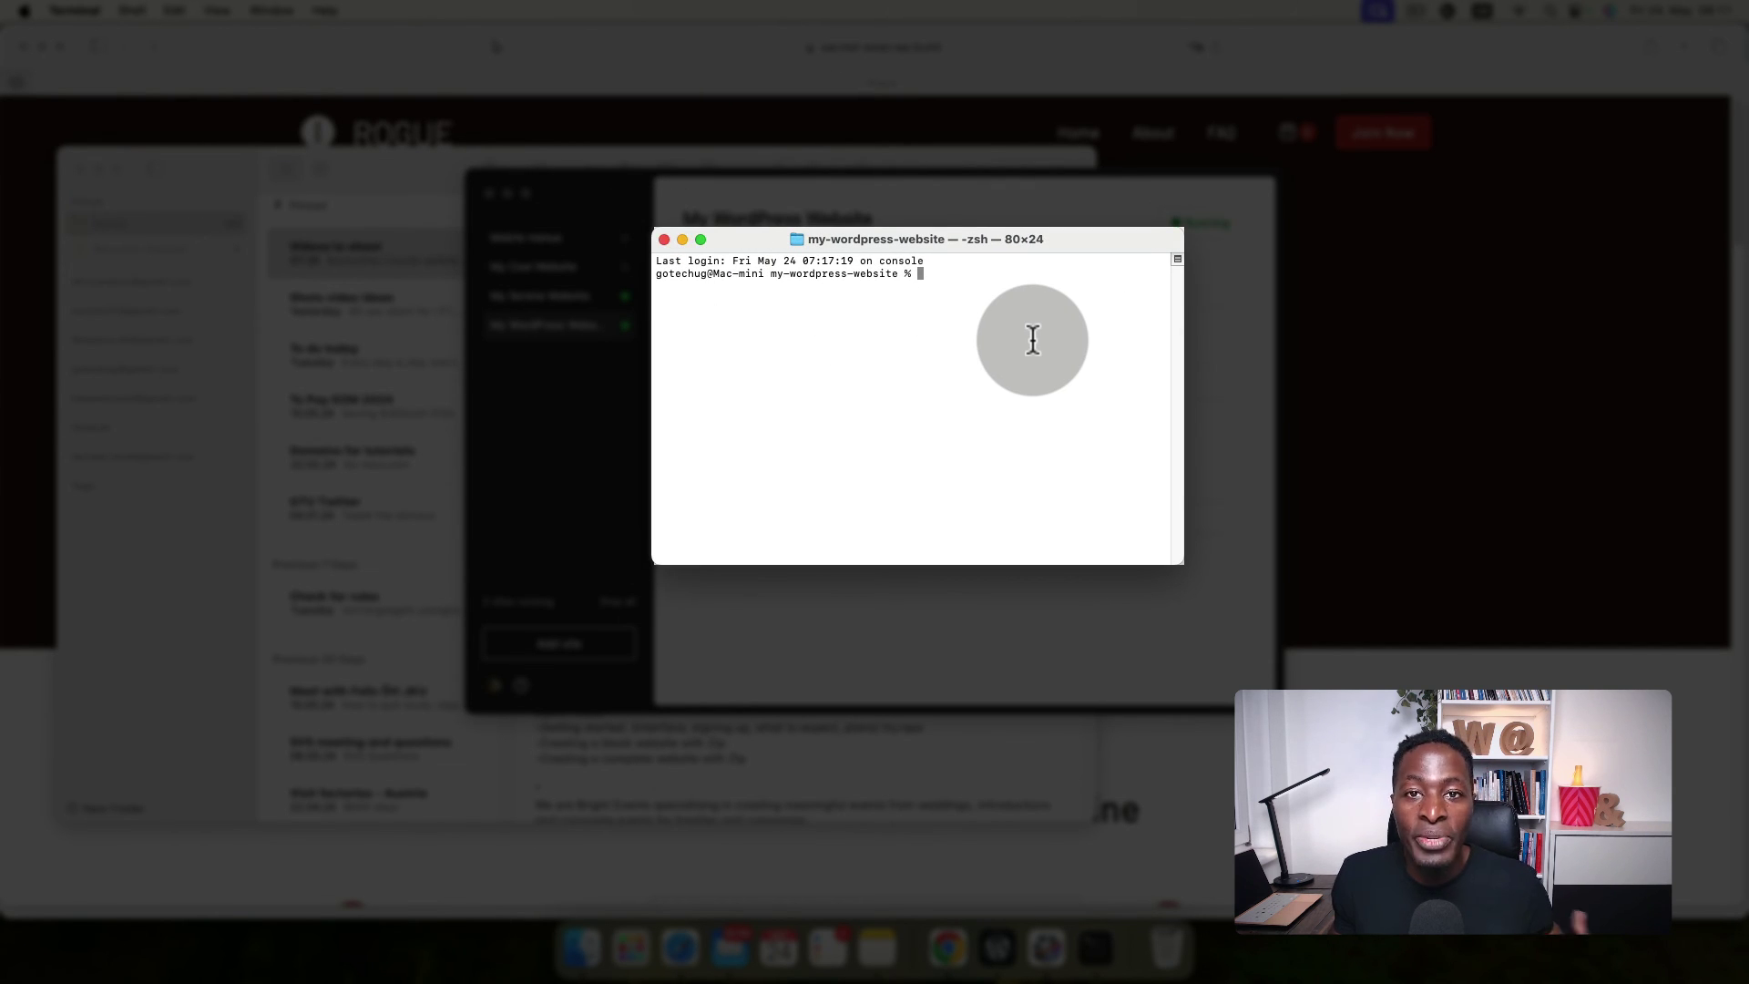
Close Terminal, change the Site name to 'Studio Demo Site', save, and open the renamed site.
click(664, 239)
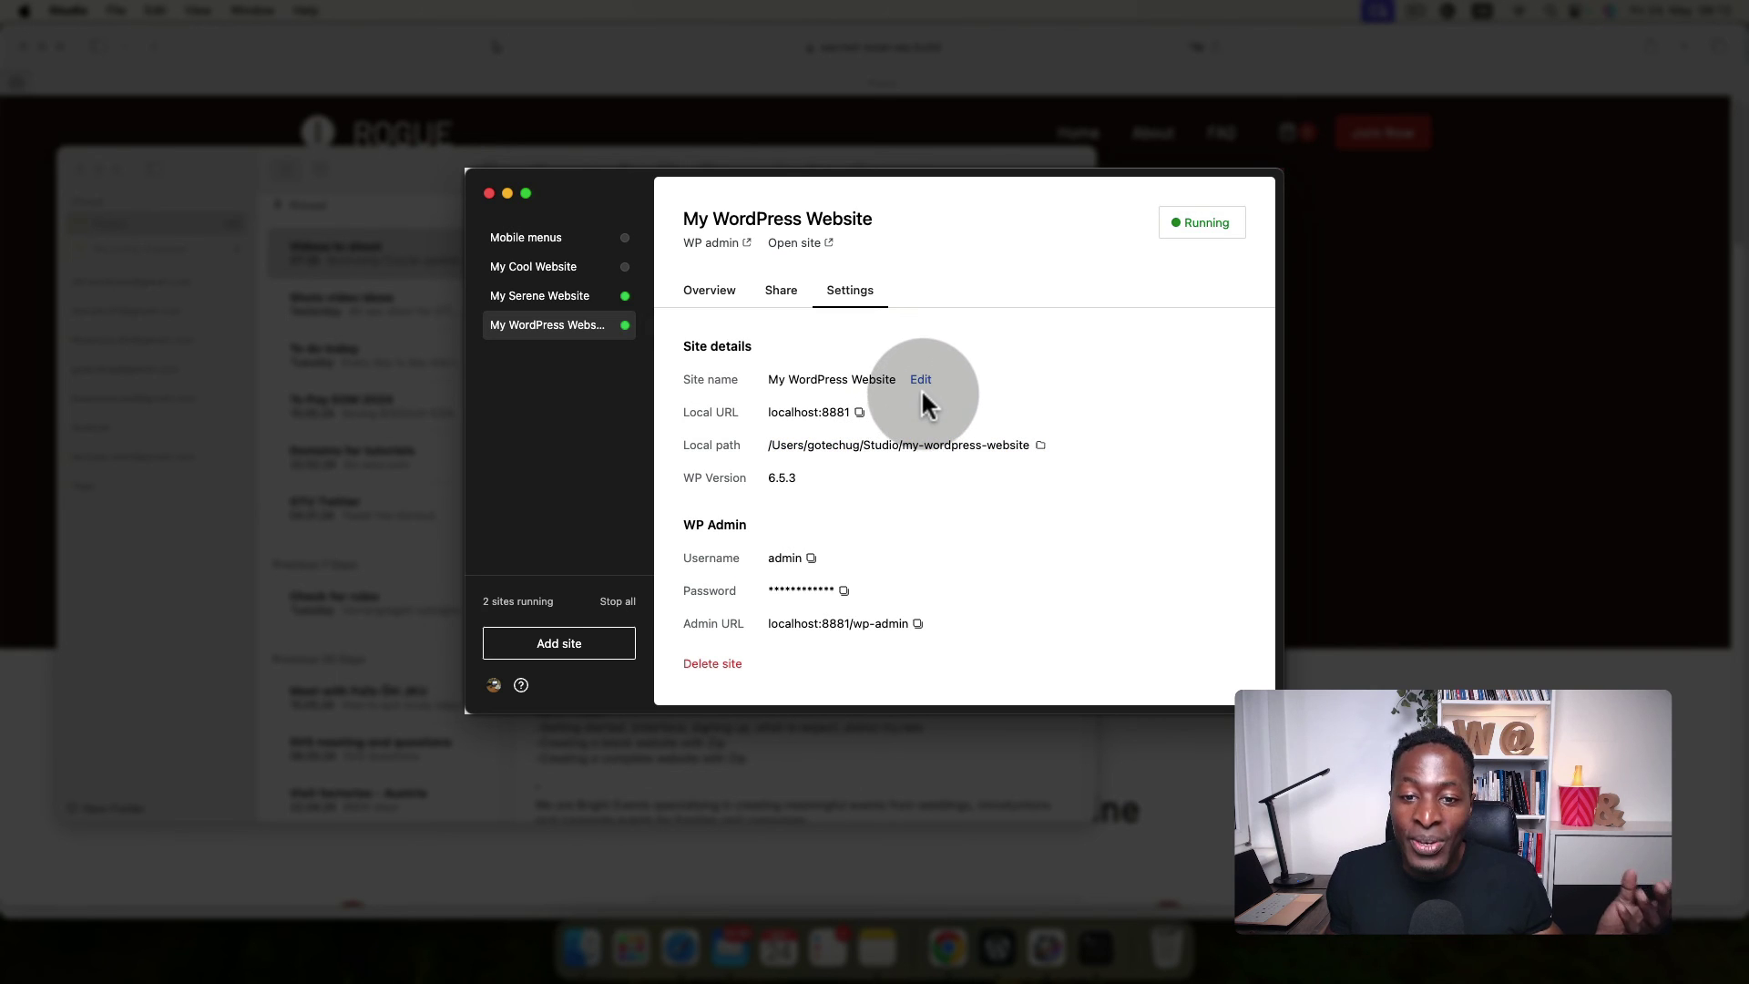
click(921, 380)
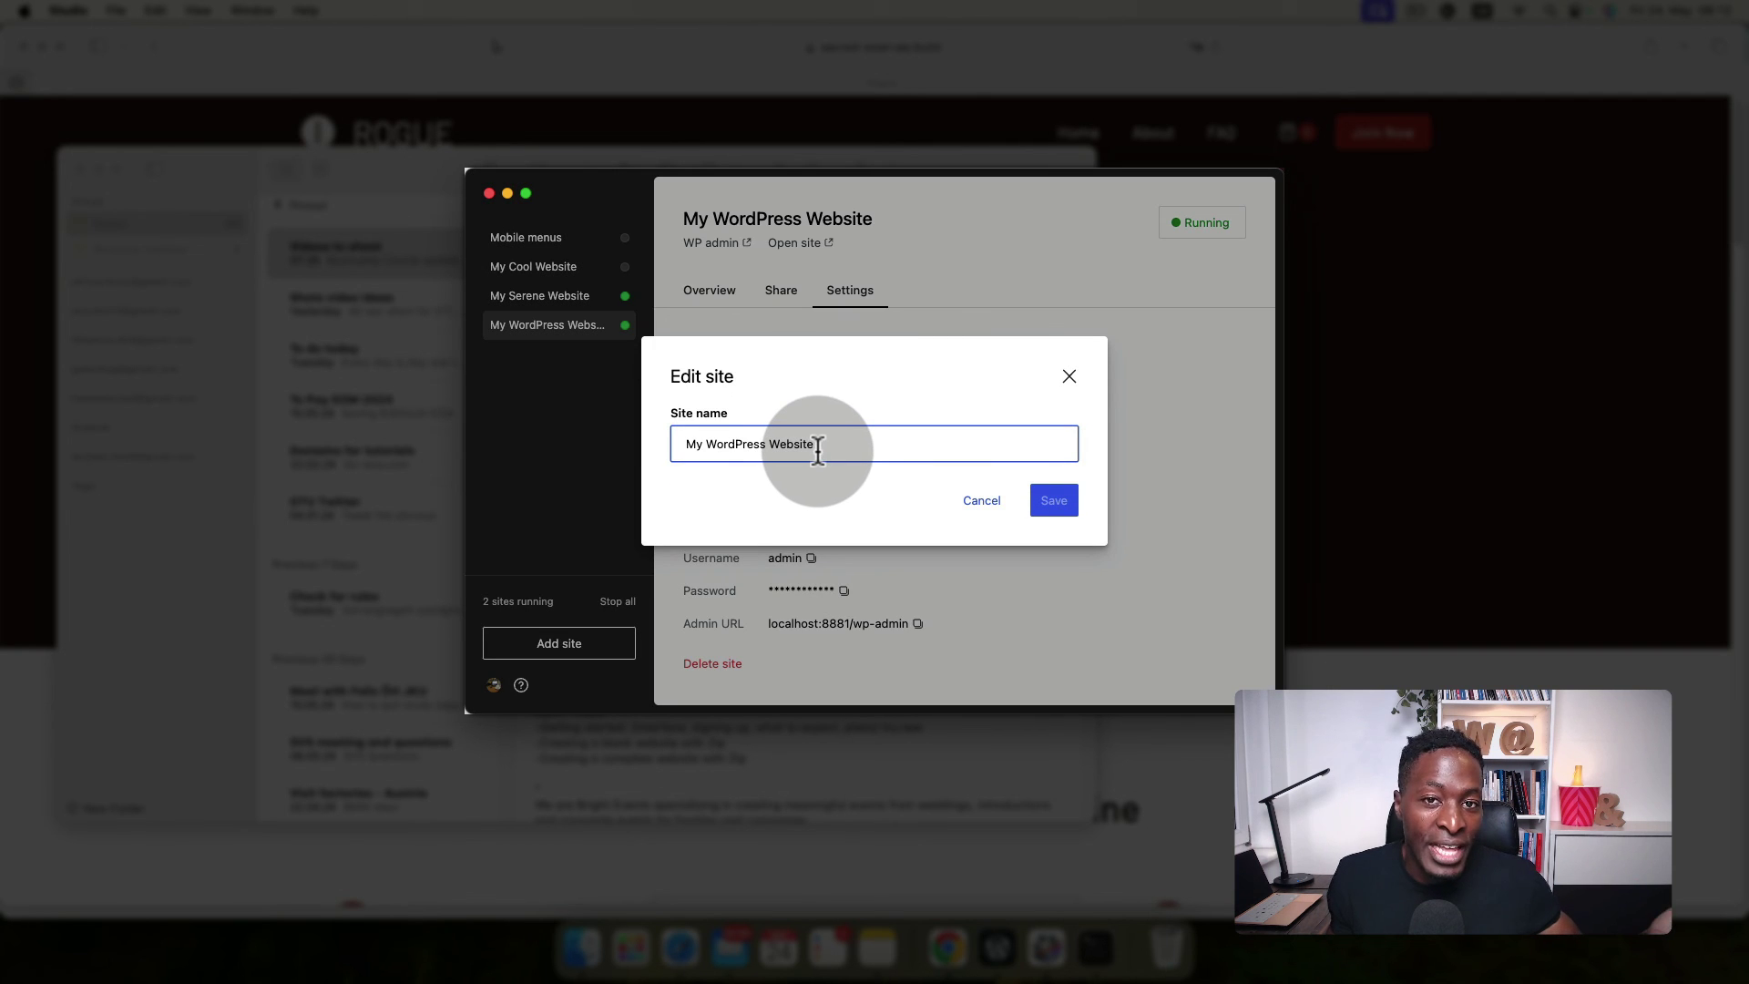
triple_click(689, 450)
text(Studio Demo Site)
click(1054, 502)
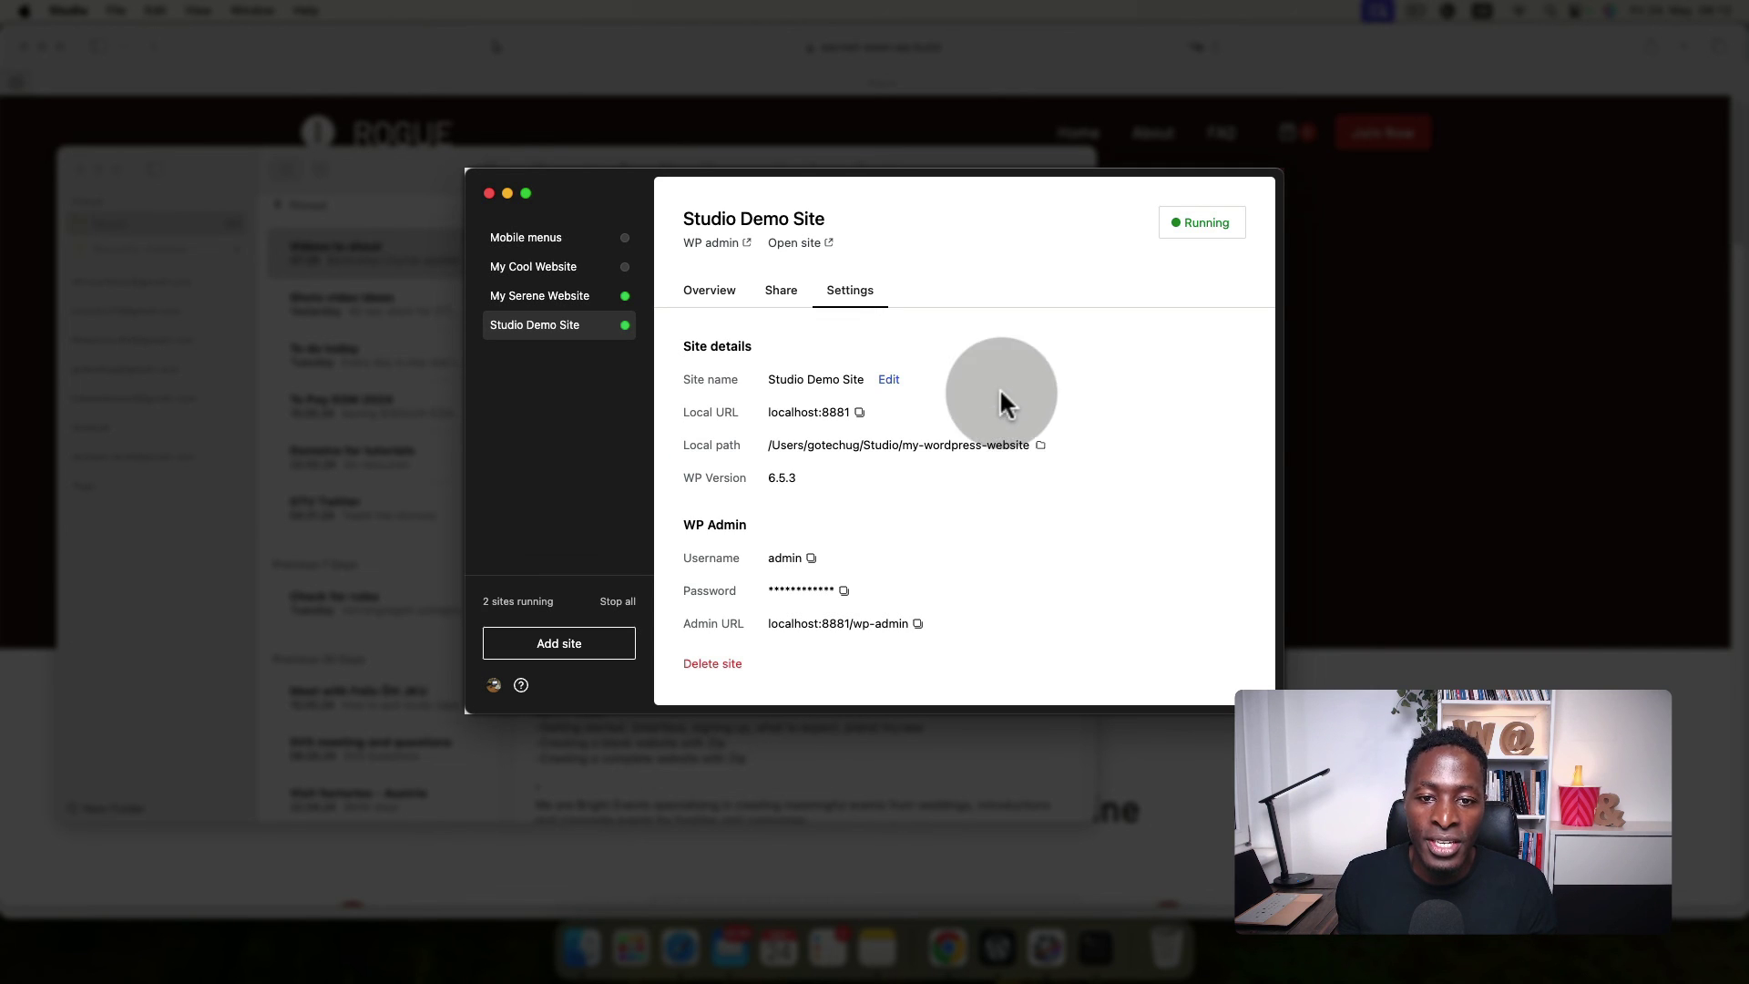
click(562, 345)
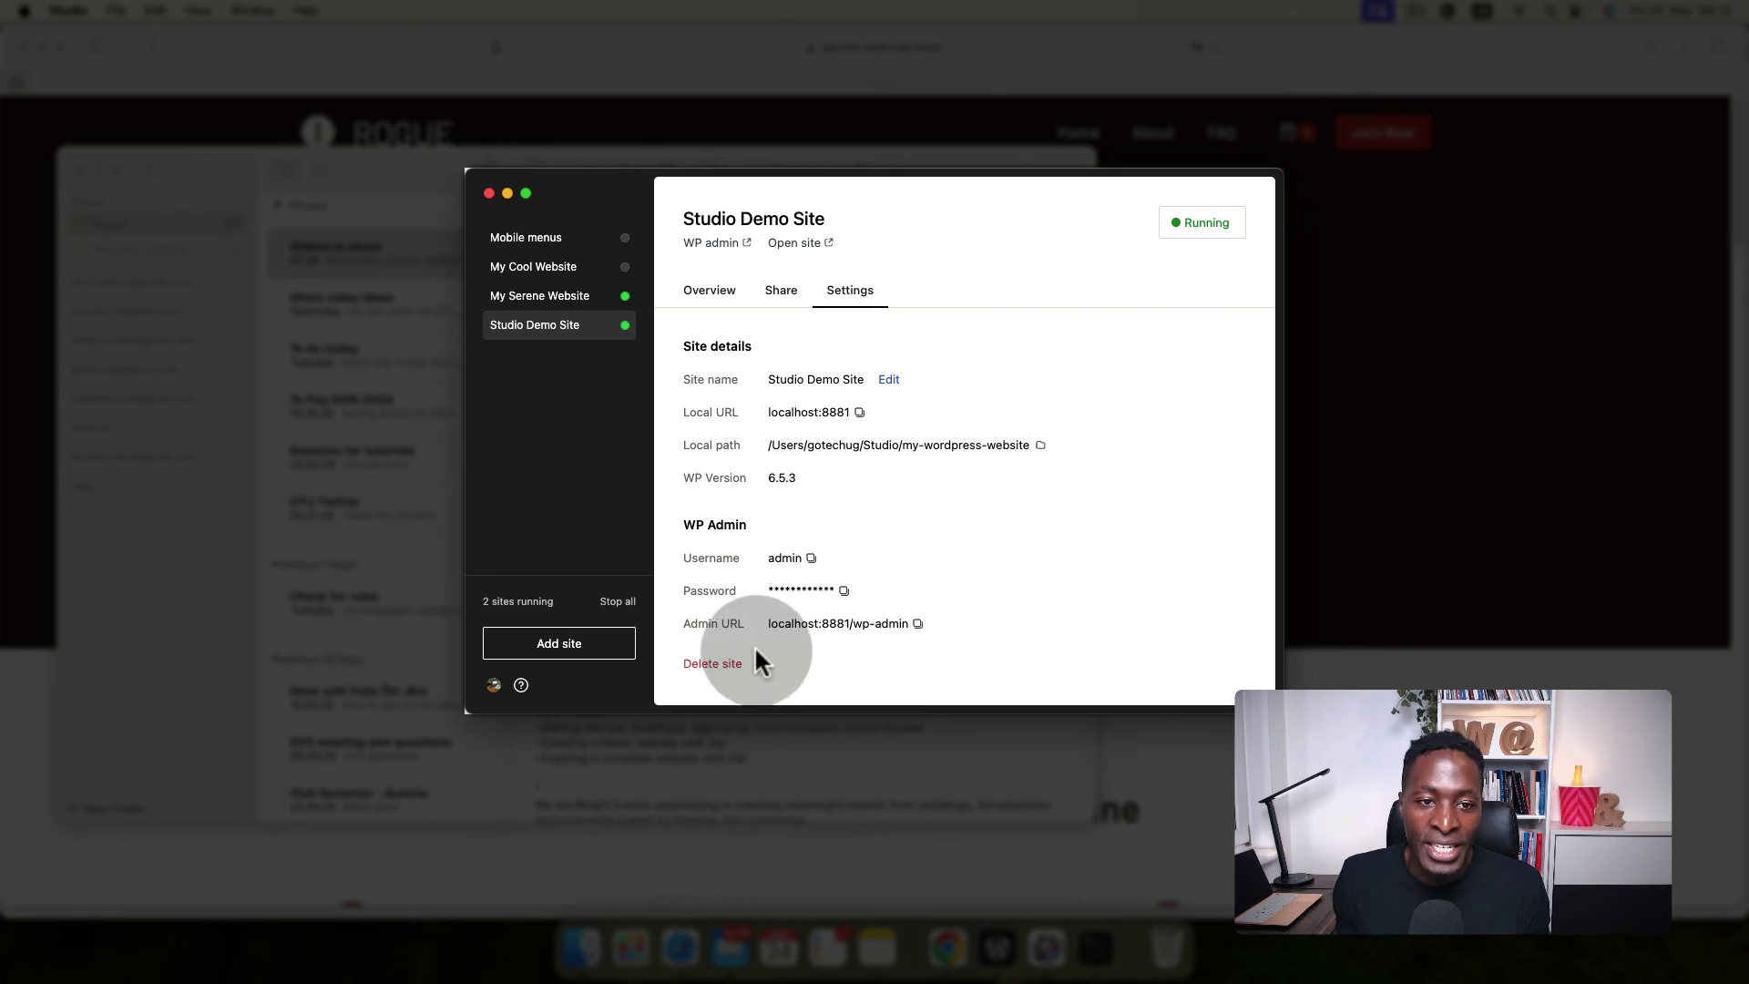
Select the Mobile menus site and delete it, confirming the deletion in the dialog.
click(545, 237)
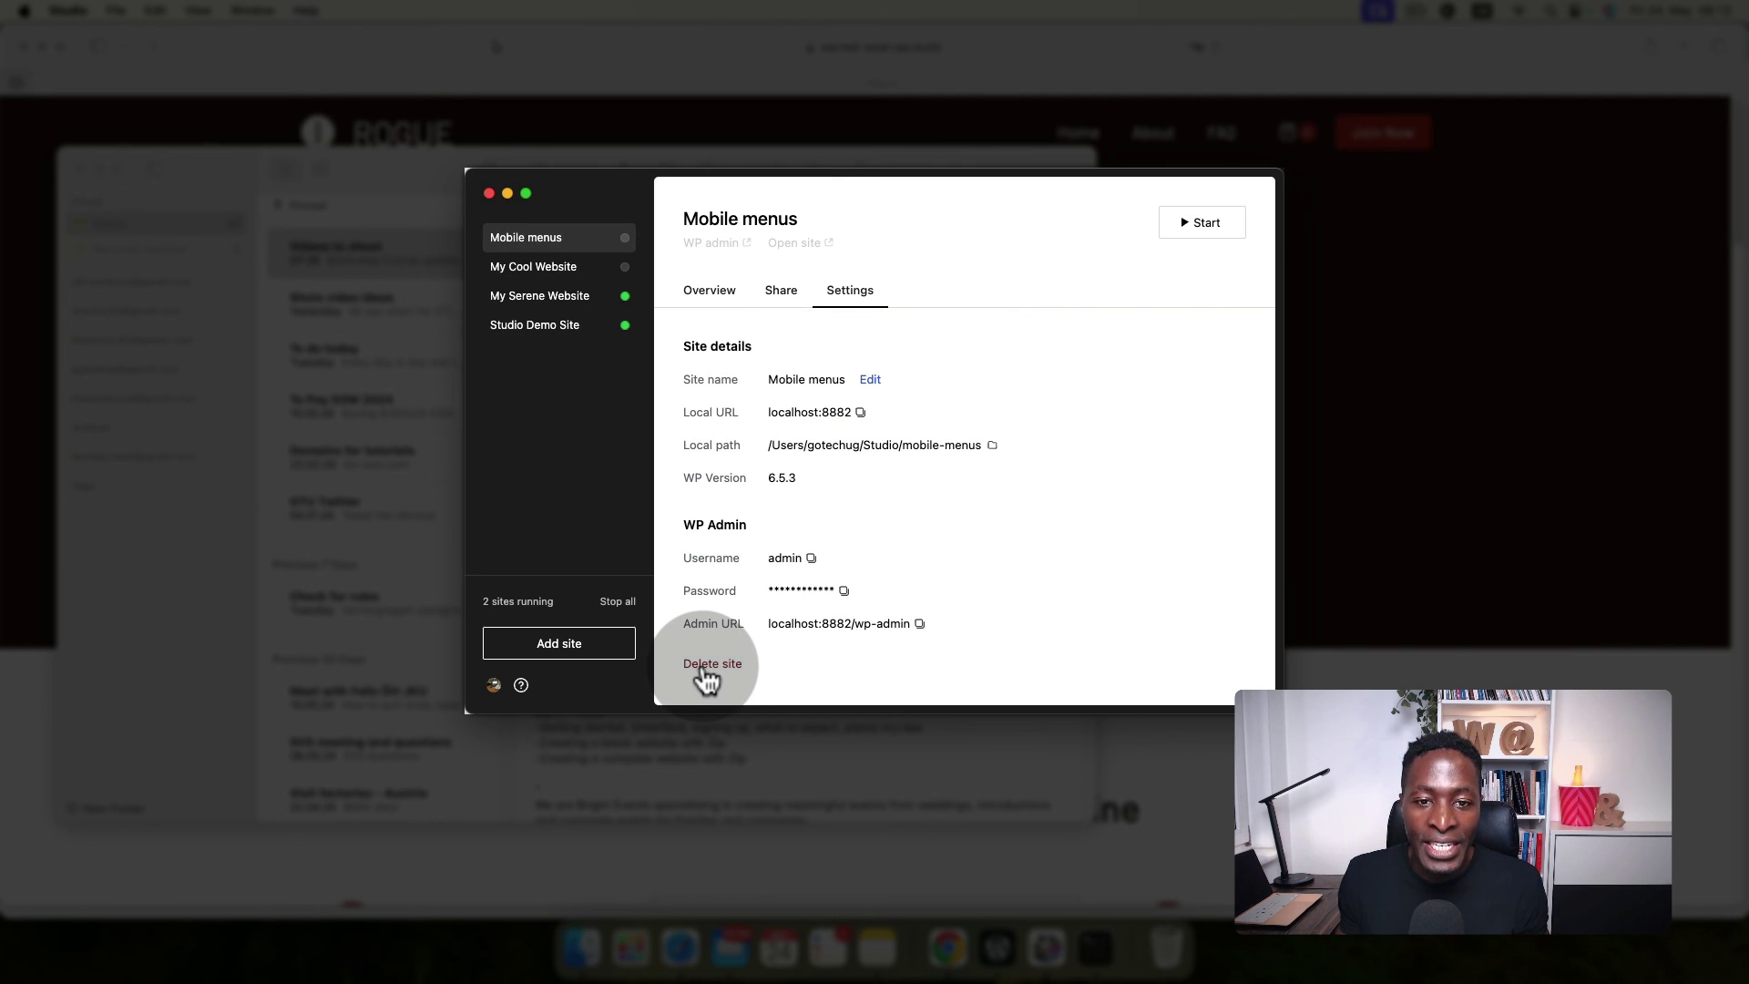
click(707, 670)
click(877, 485)
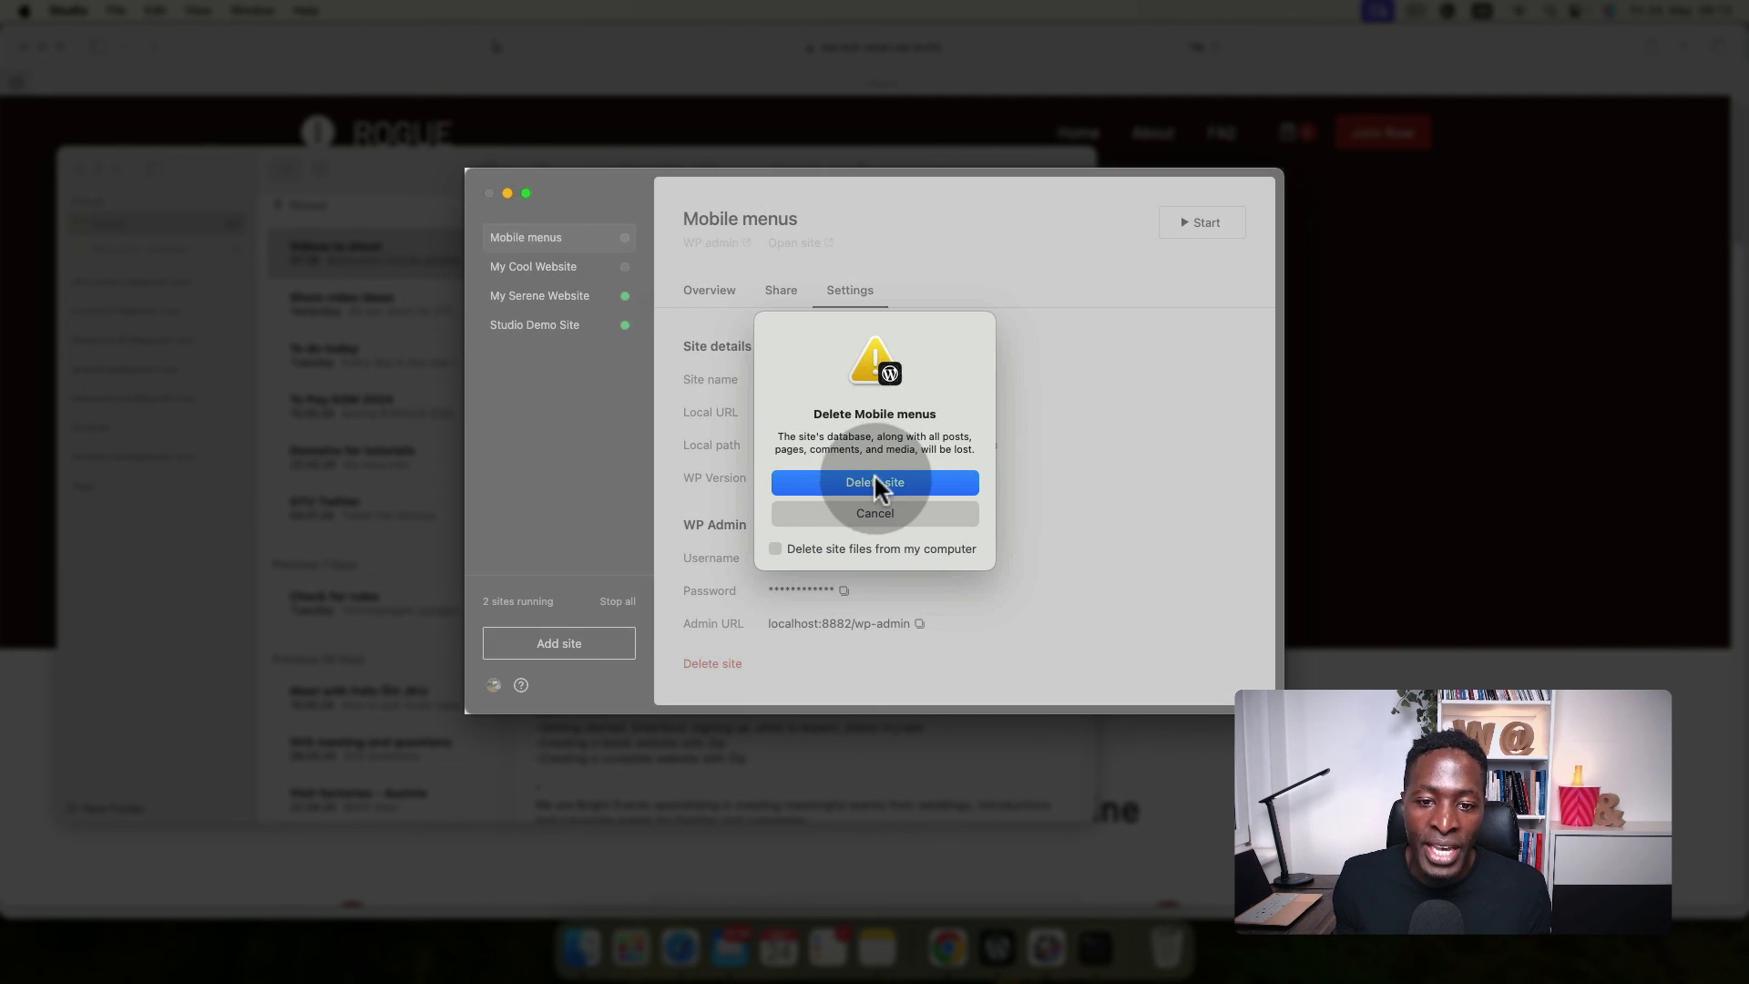
click(1029, 514)
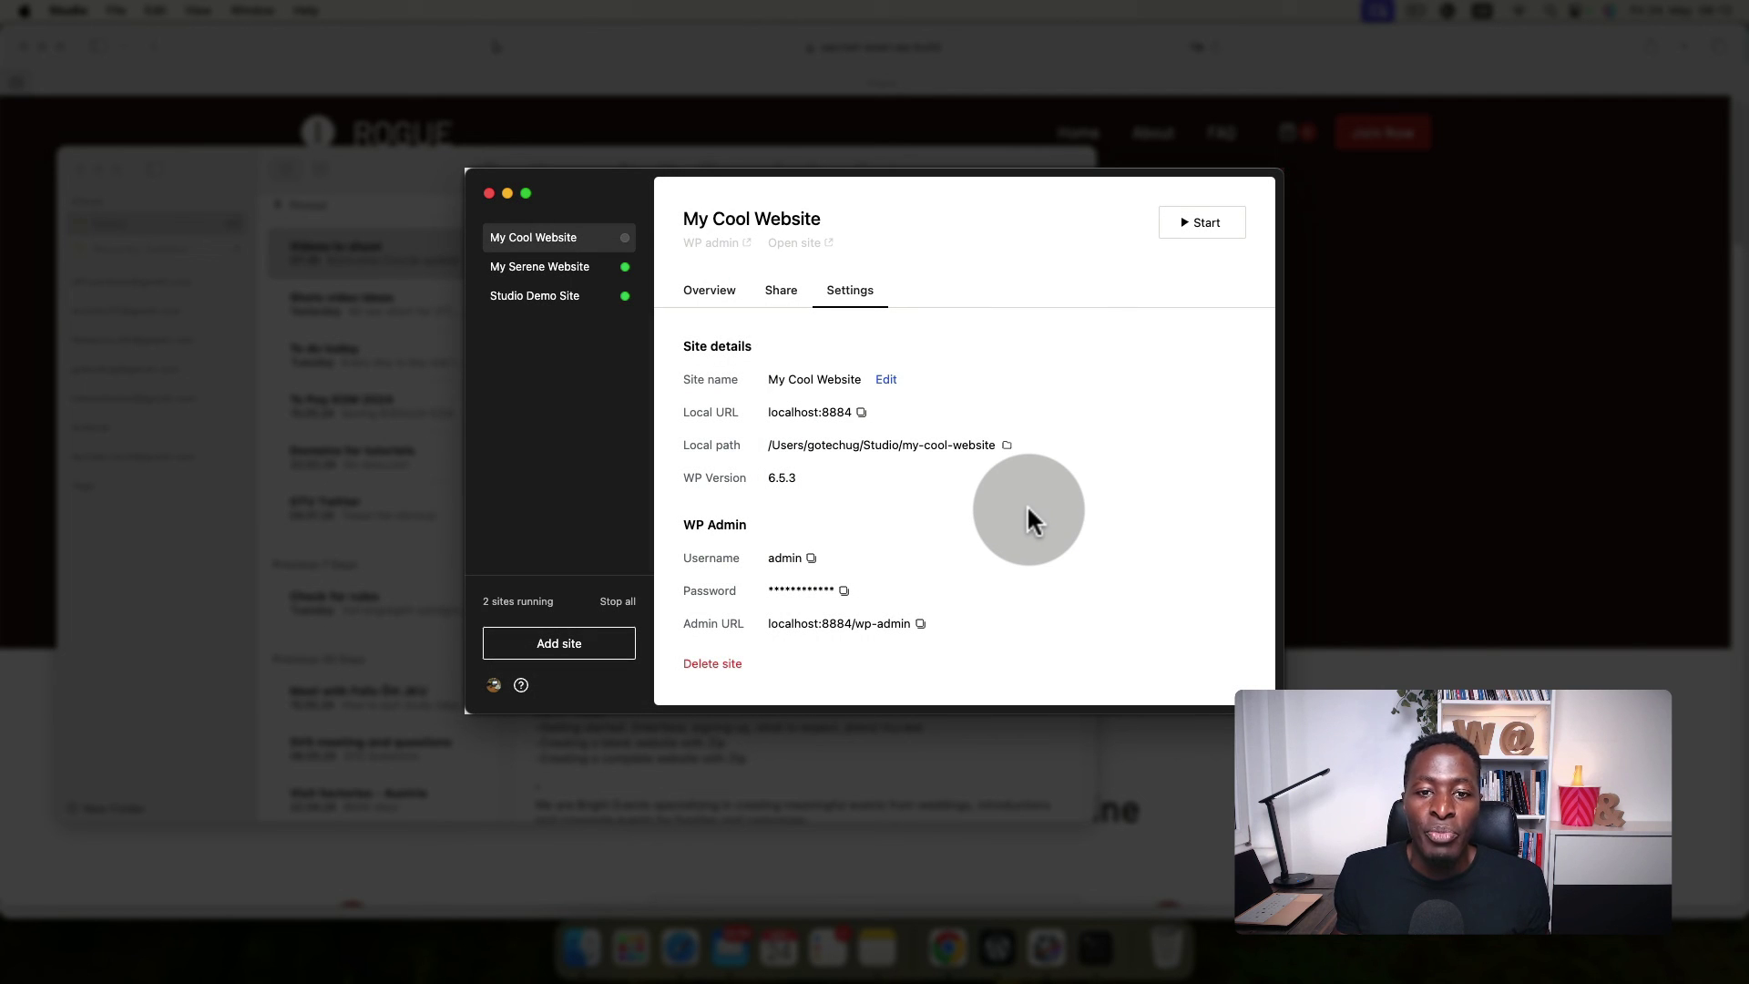